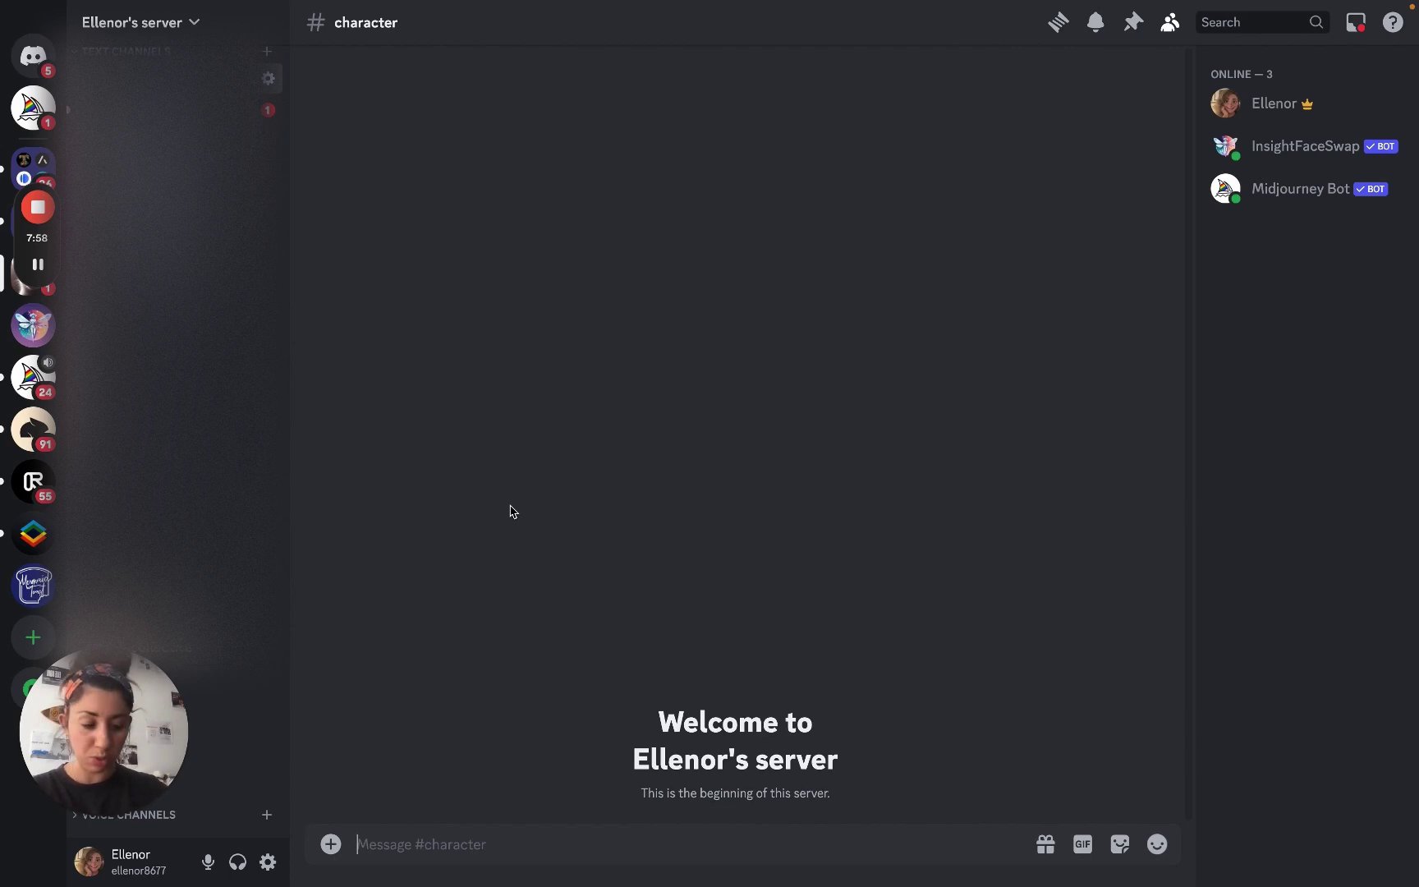
Preview the downloaded cartoon boy PNG from Downloads at full size in Quick Look.
key(super+Tab)
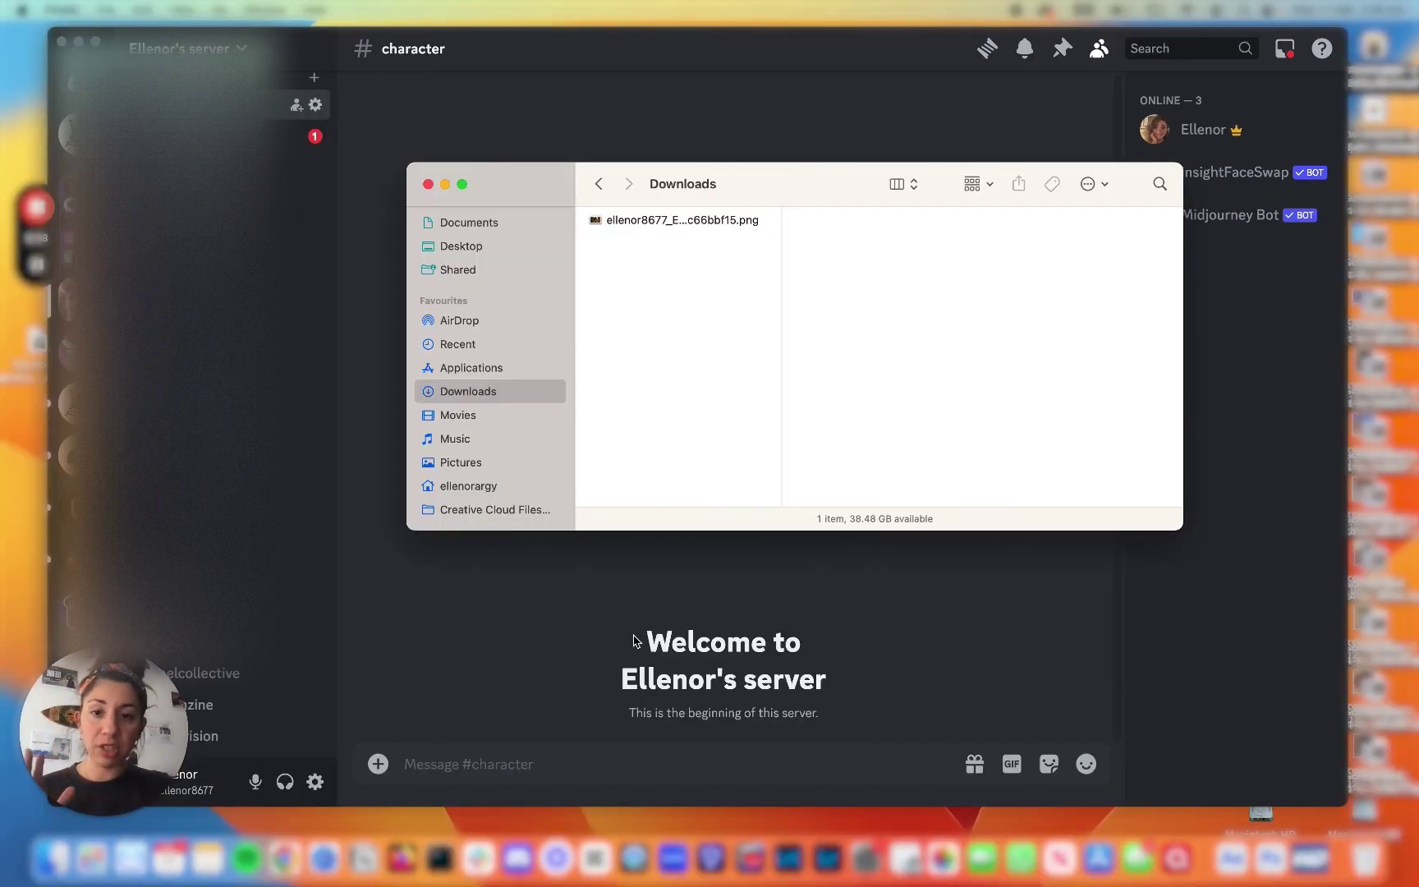
click(761, 221)
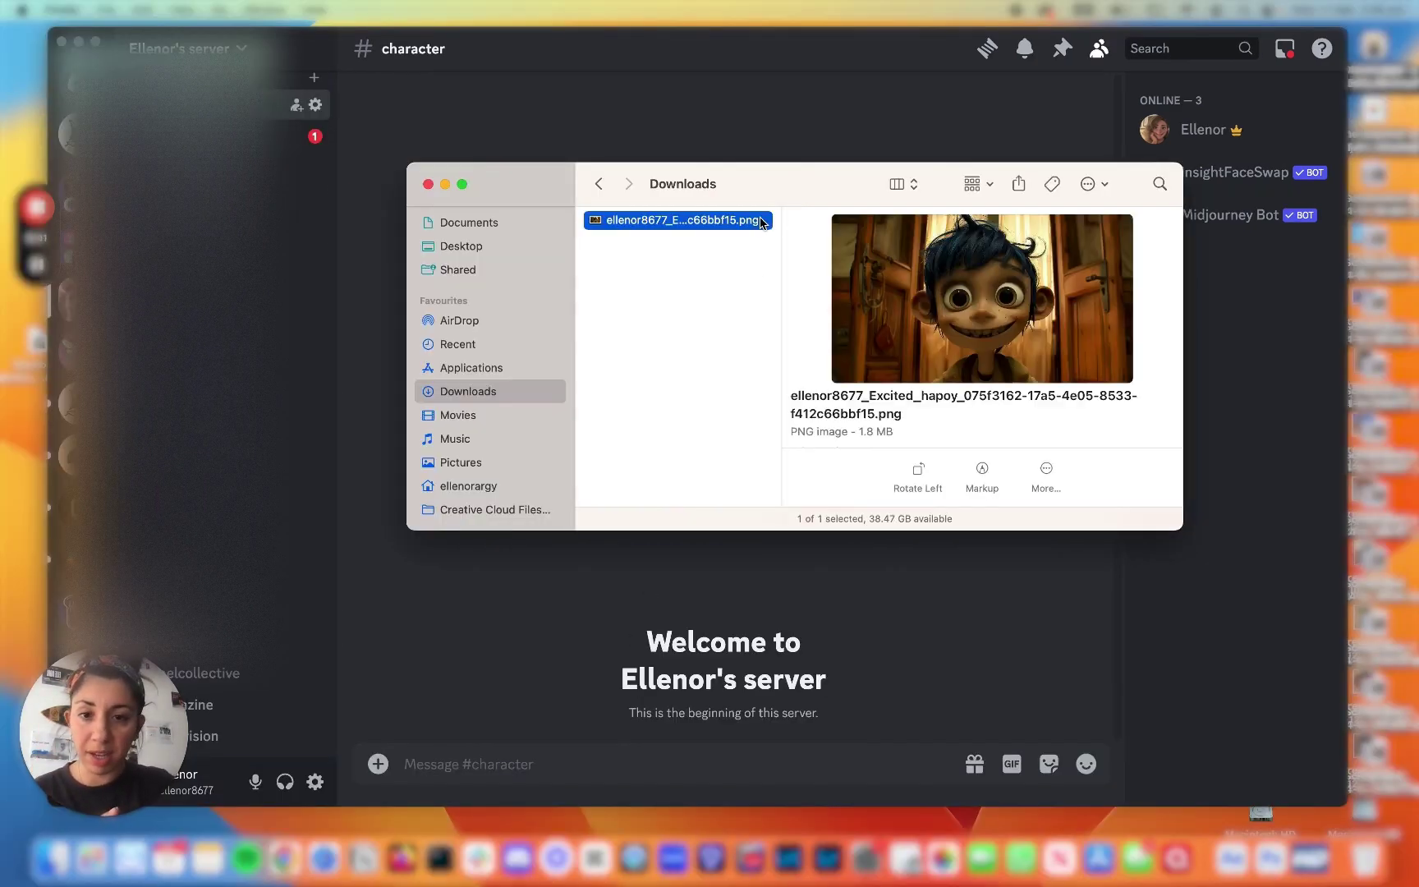
key(space)
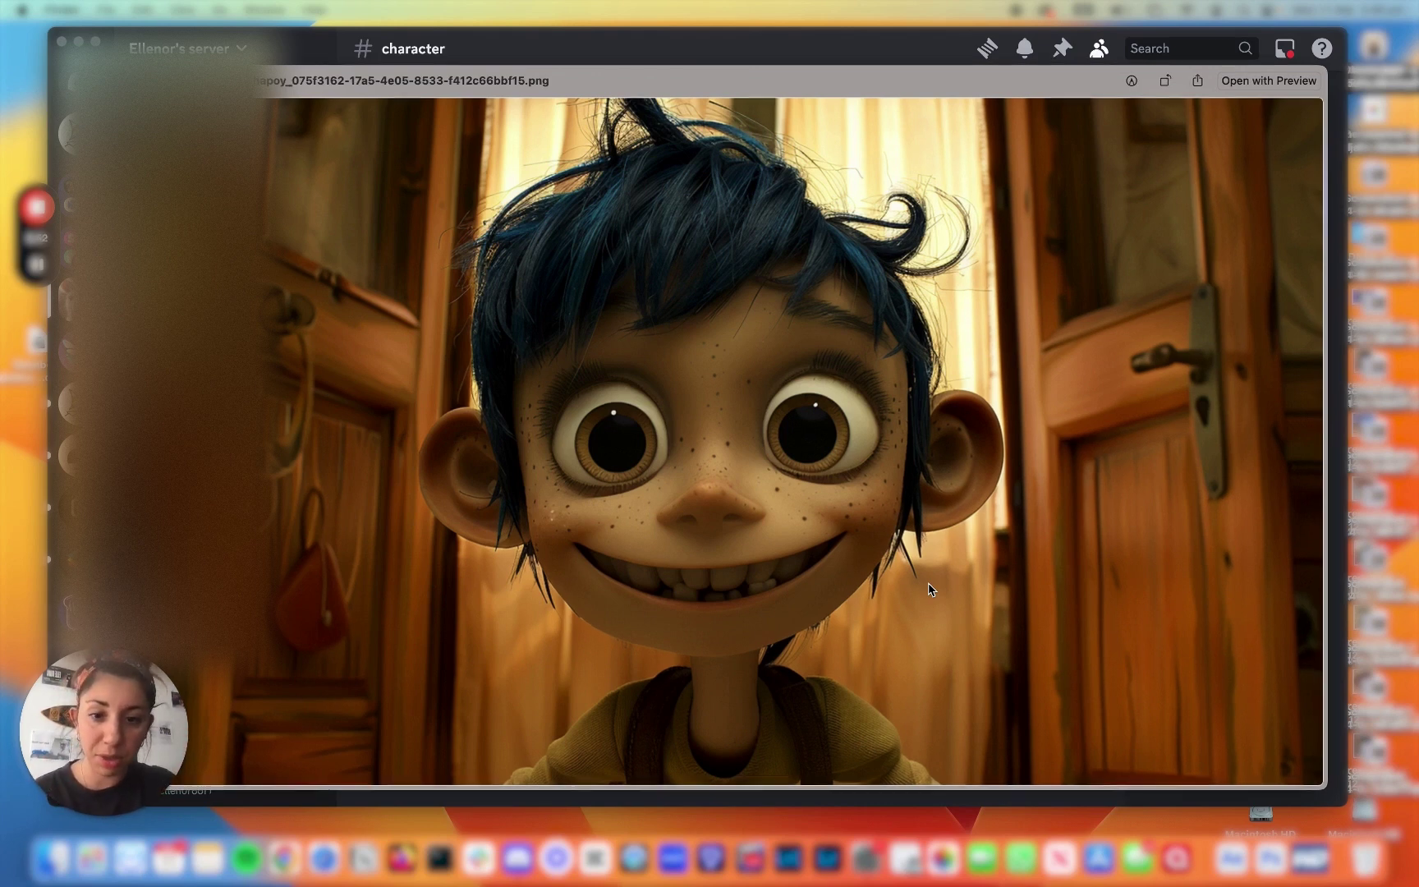
key(space)
Post the boy image as a message in the Discord #character channel.
drag(744, 224, 596, 756)
click(594, 753)
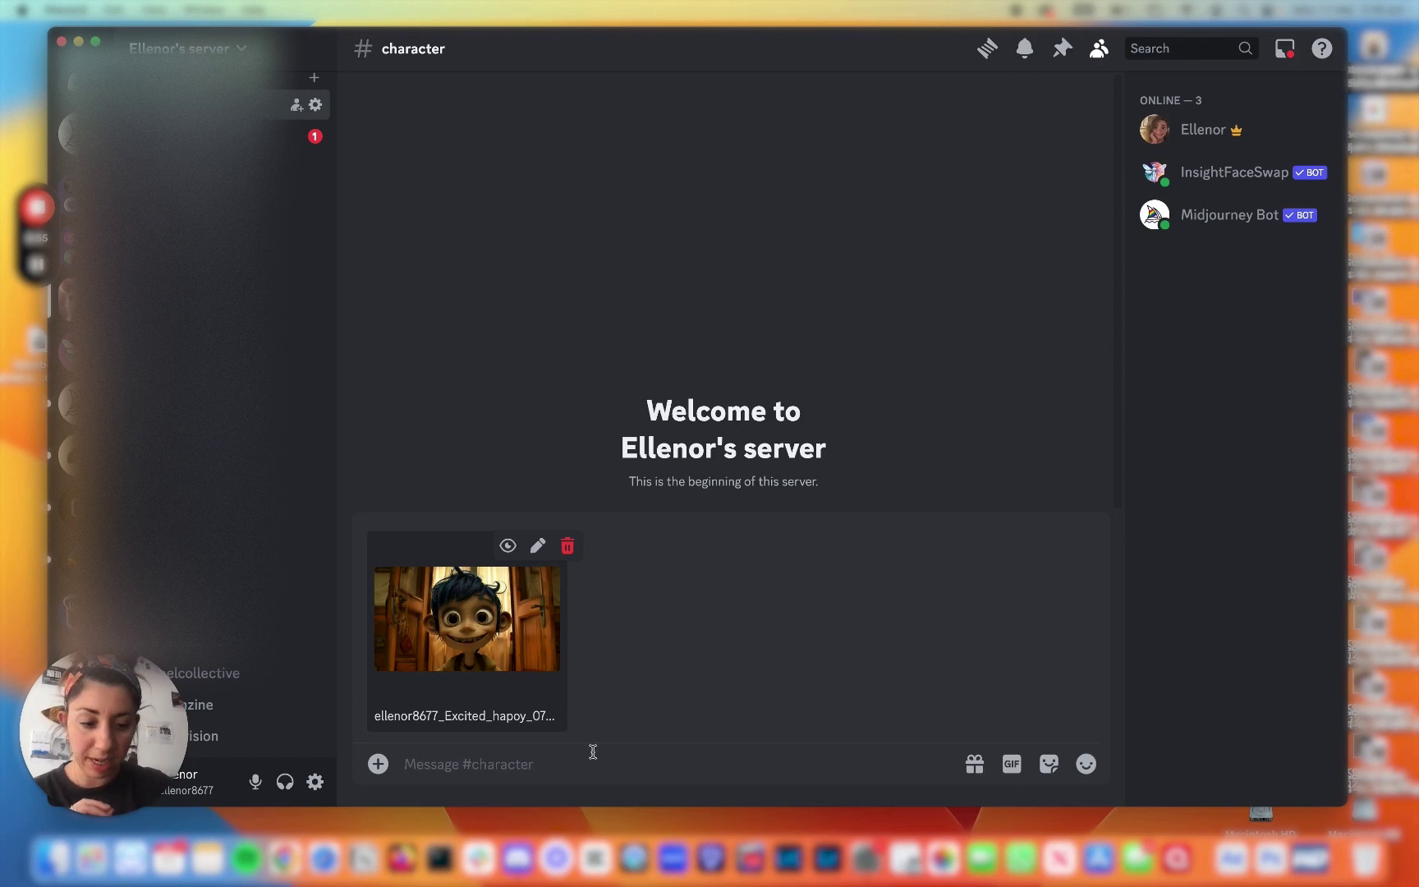
key(Return)
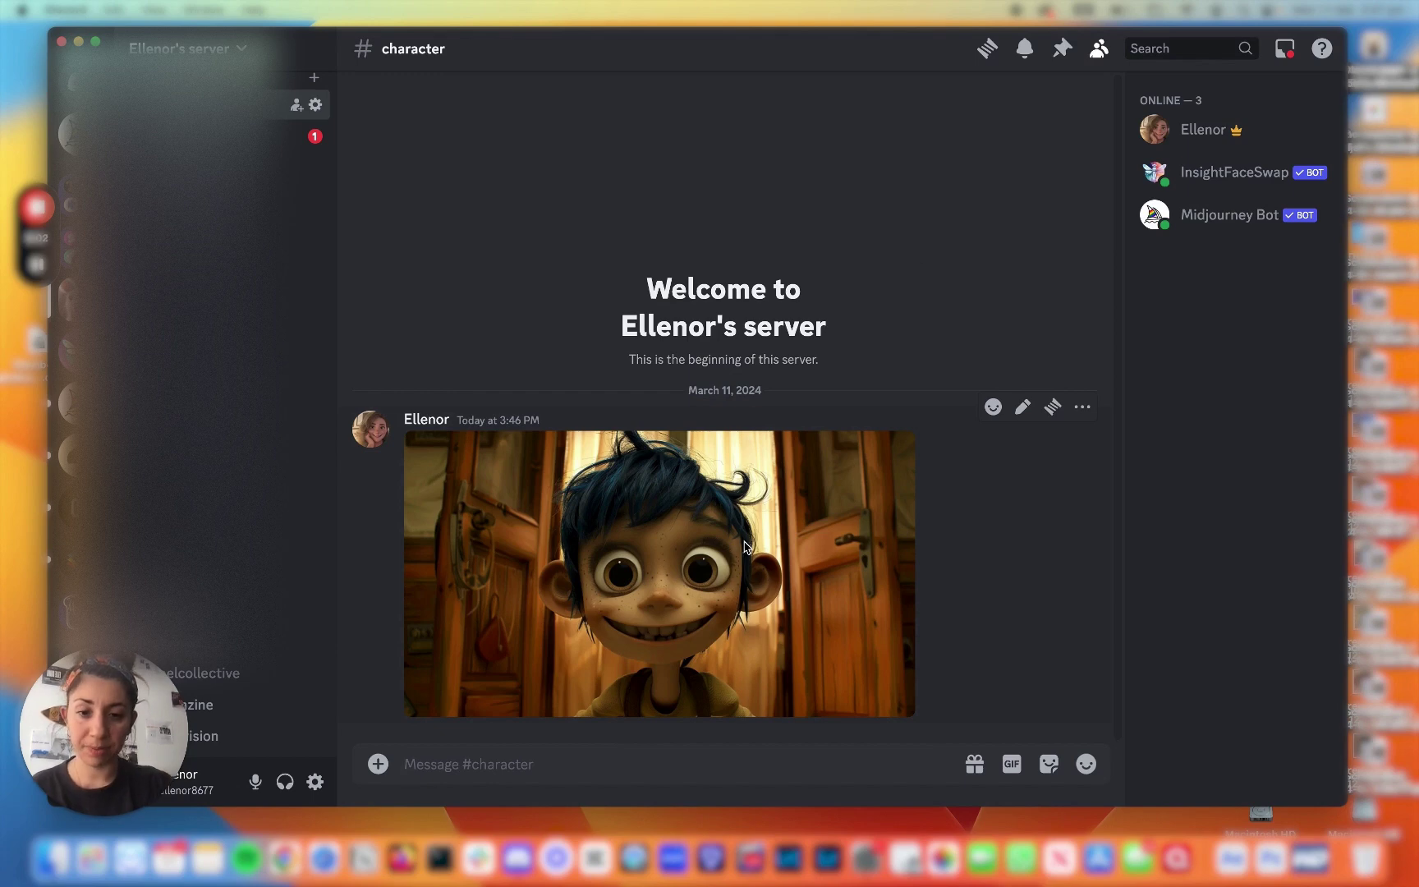
right_click(745, 547)
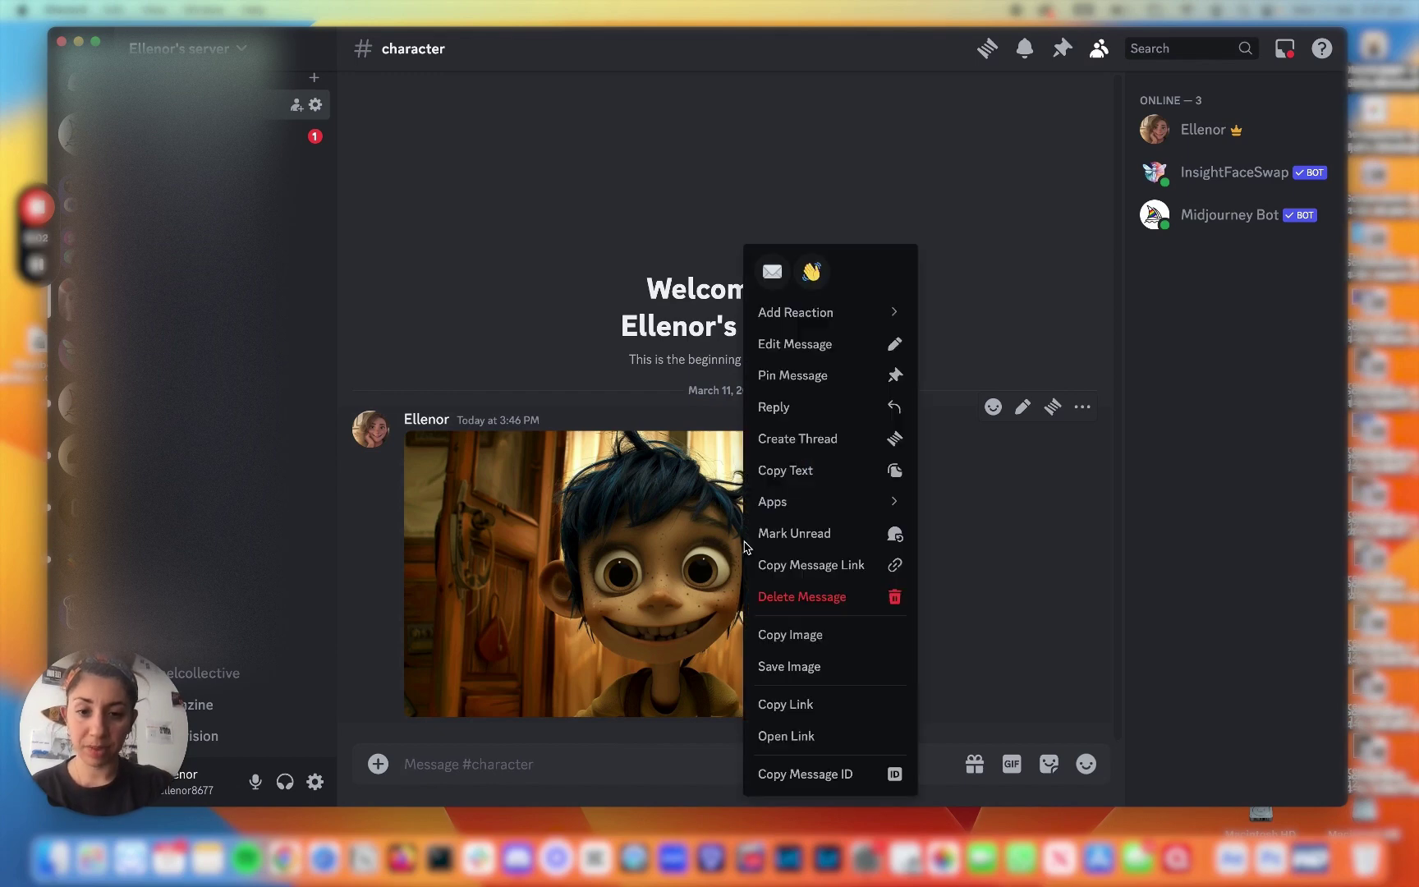
Submit /imagine 'young boy with blue hair in a school yard' with --cref set to the posted image's link.
click(775, 705)
click(707, 754)
text(/)
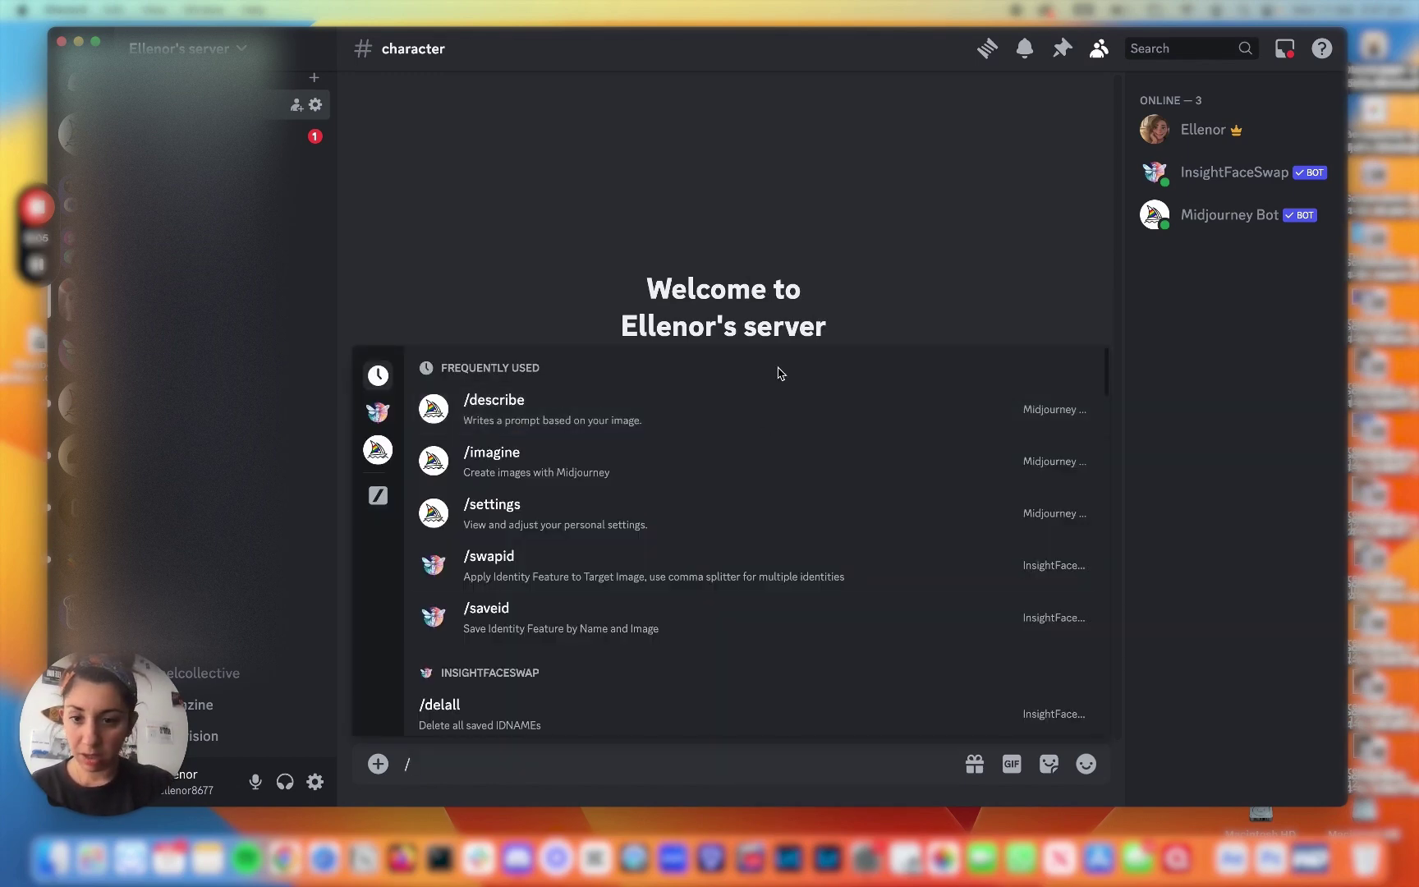
click(761, 468)
text(young boy with bluy)
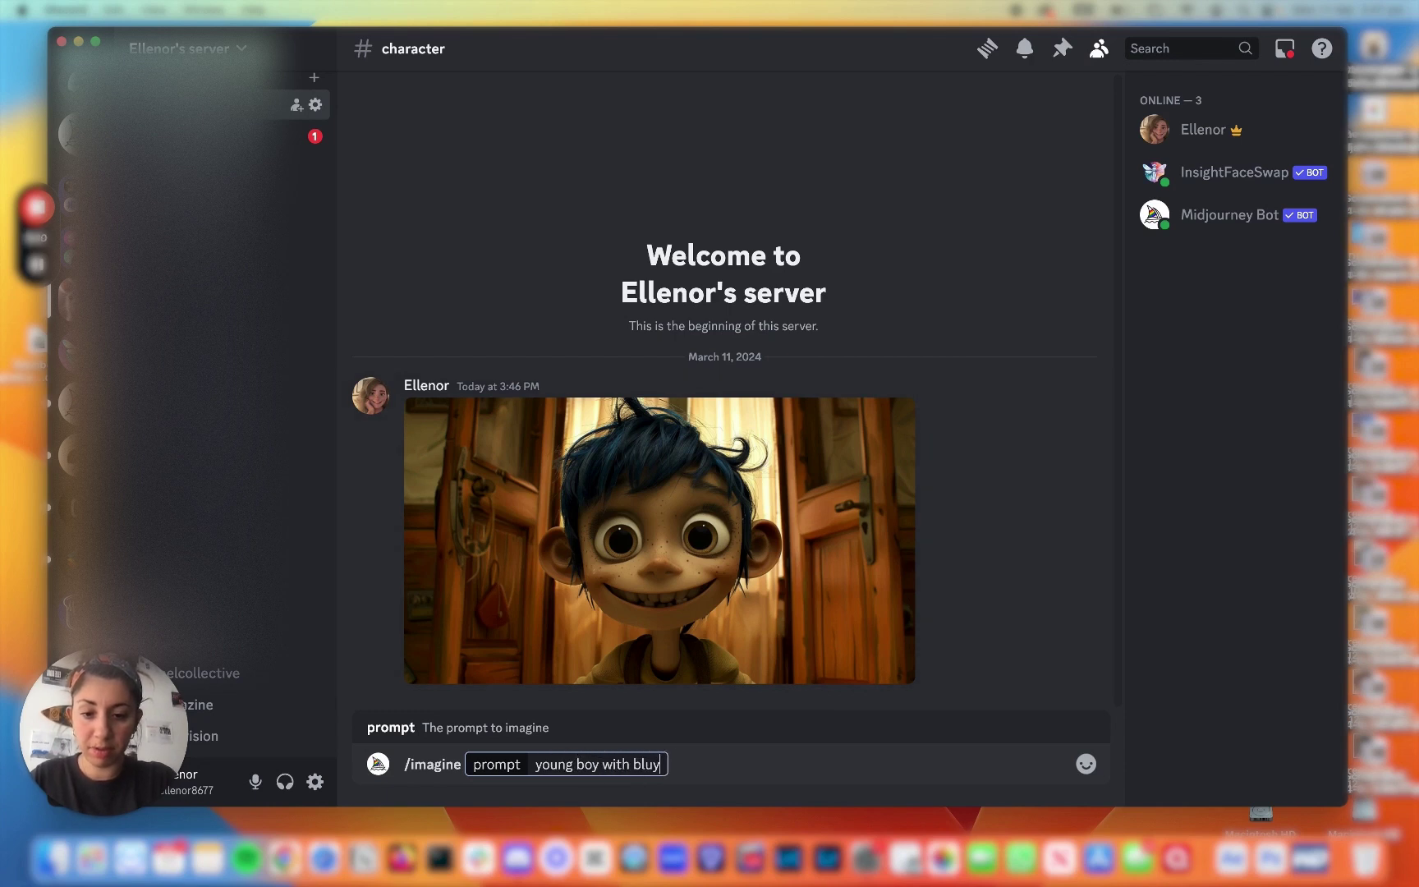
key(BackSpace)
text(e hair in a school yard --cref)
key(super+v)
key(Return)
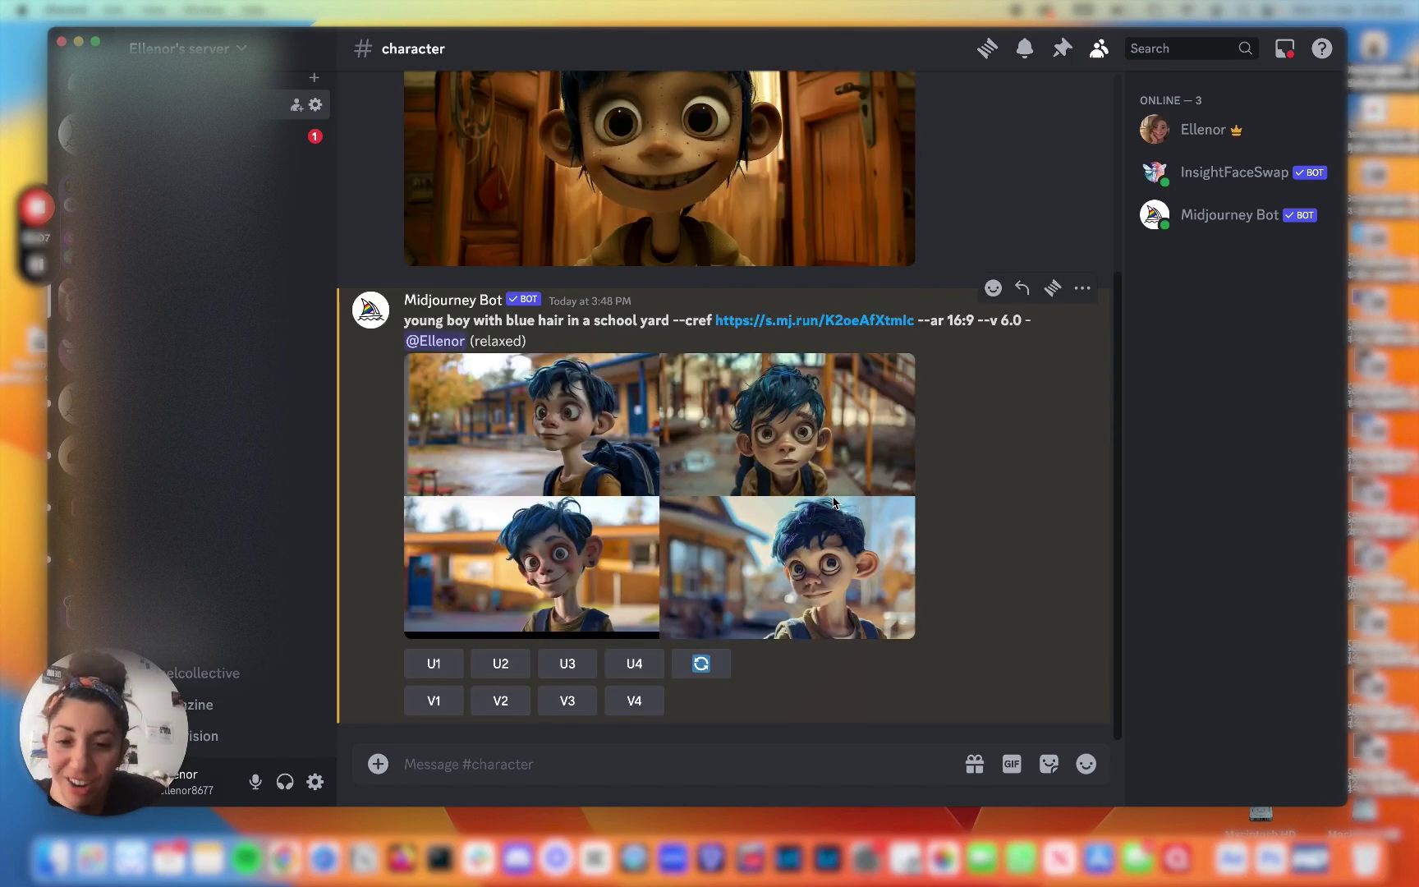
click(835, 504)
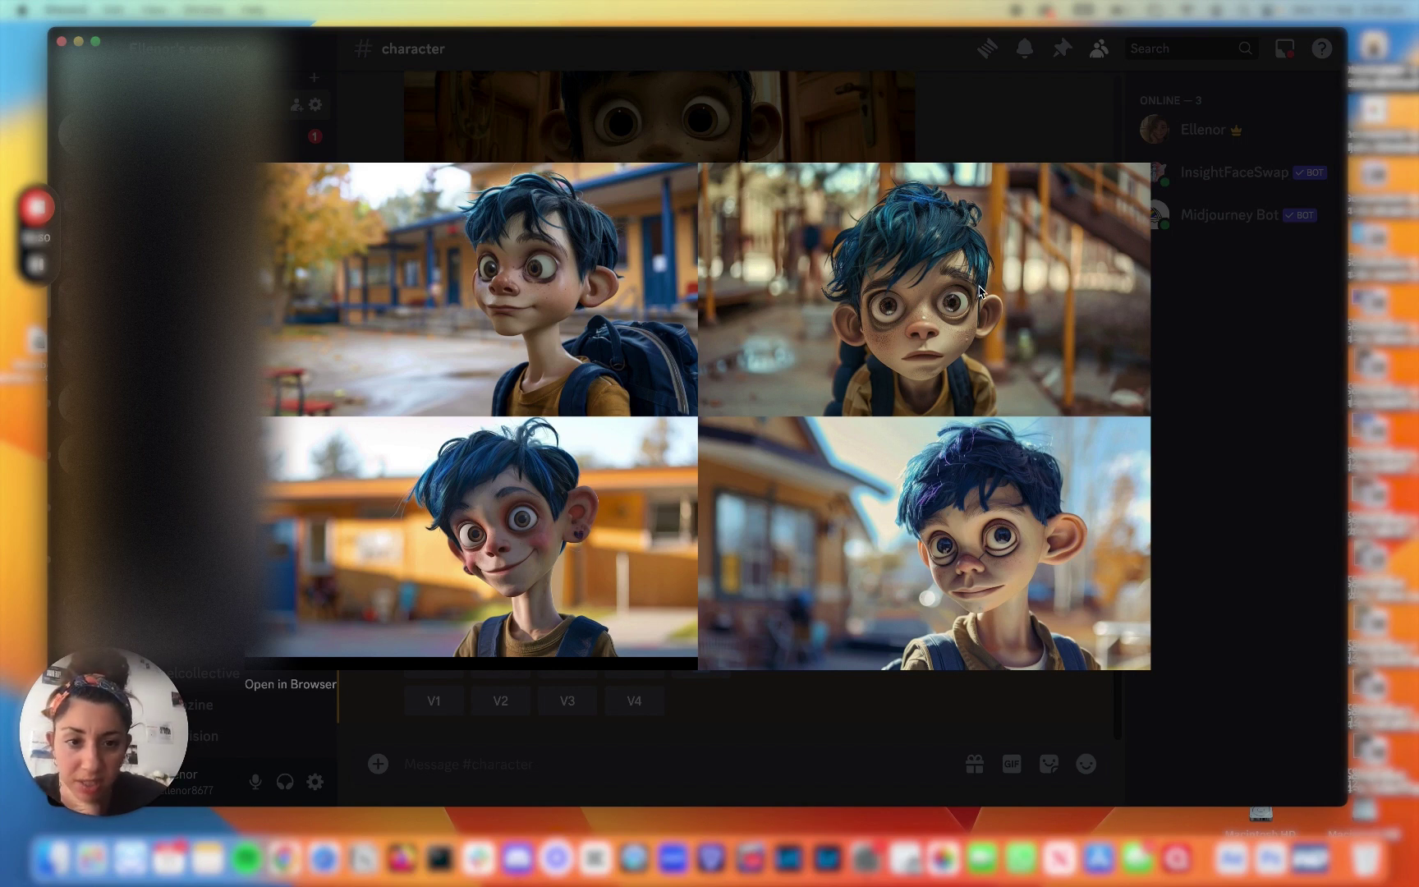
click(1035, 142)
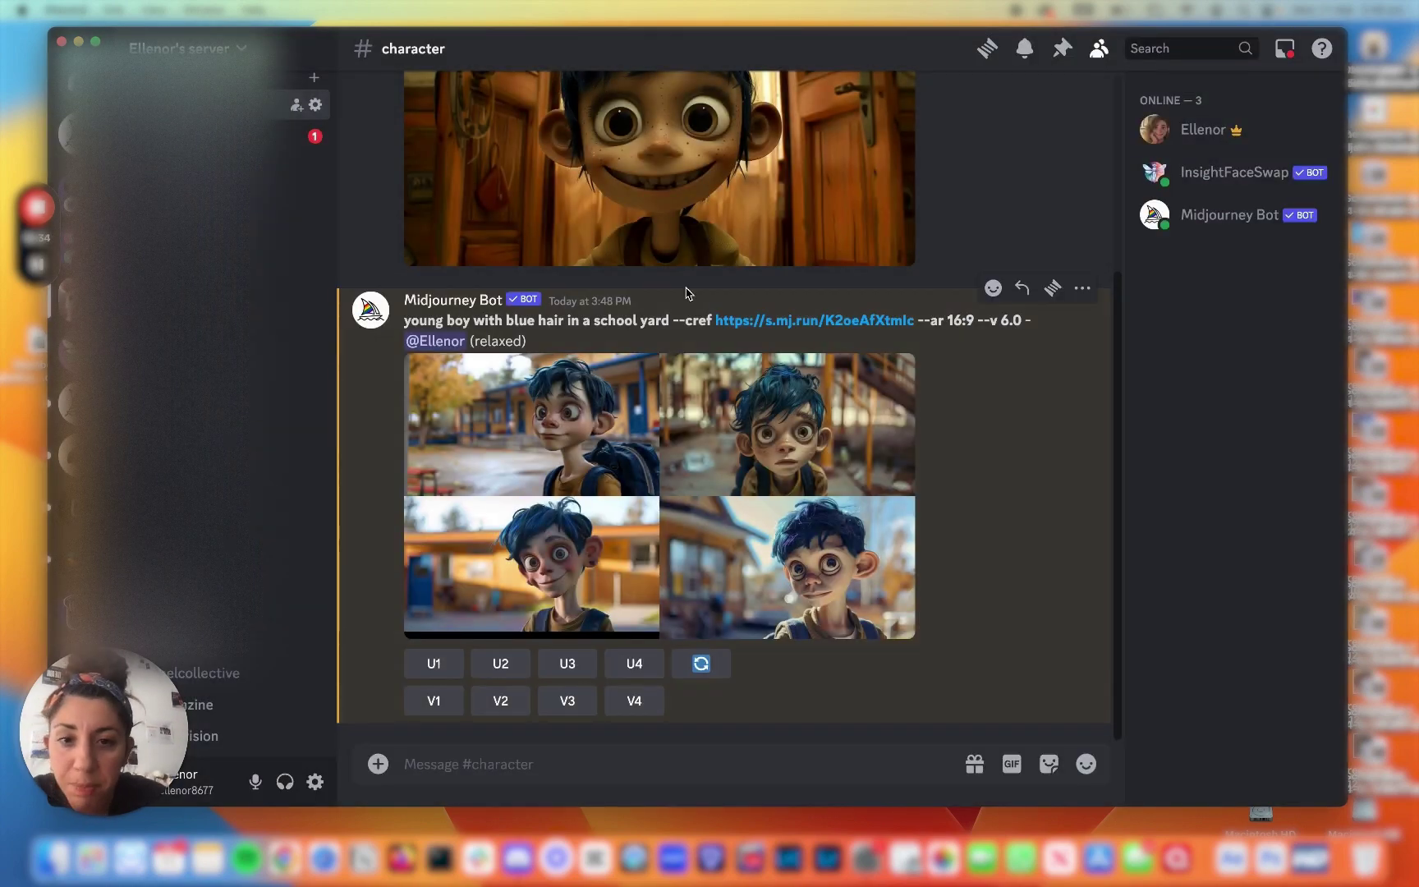
click(620, 266)
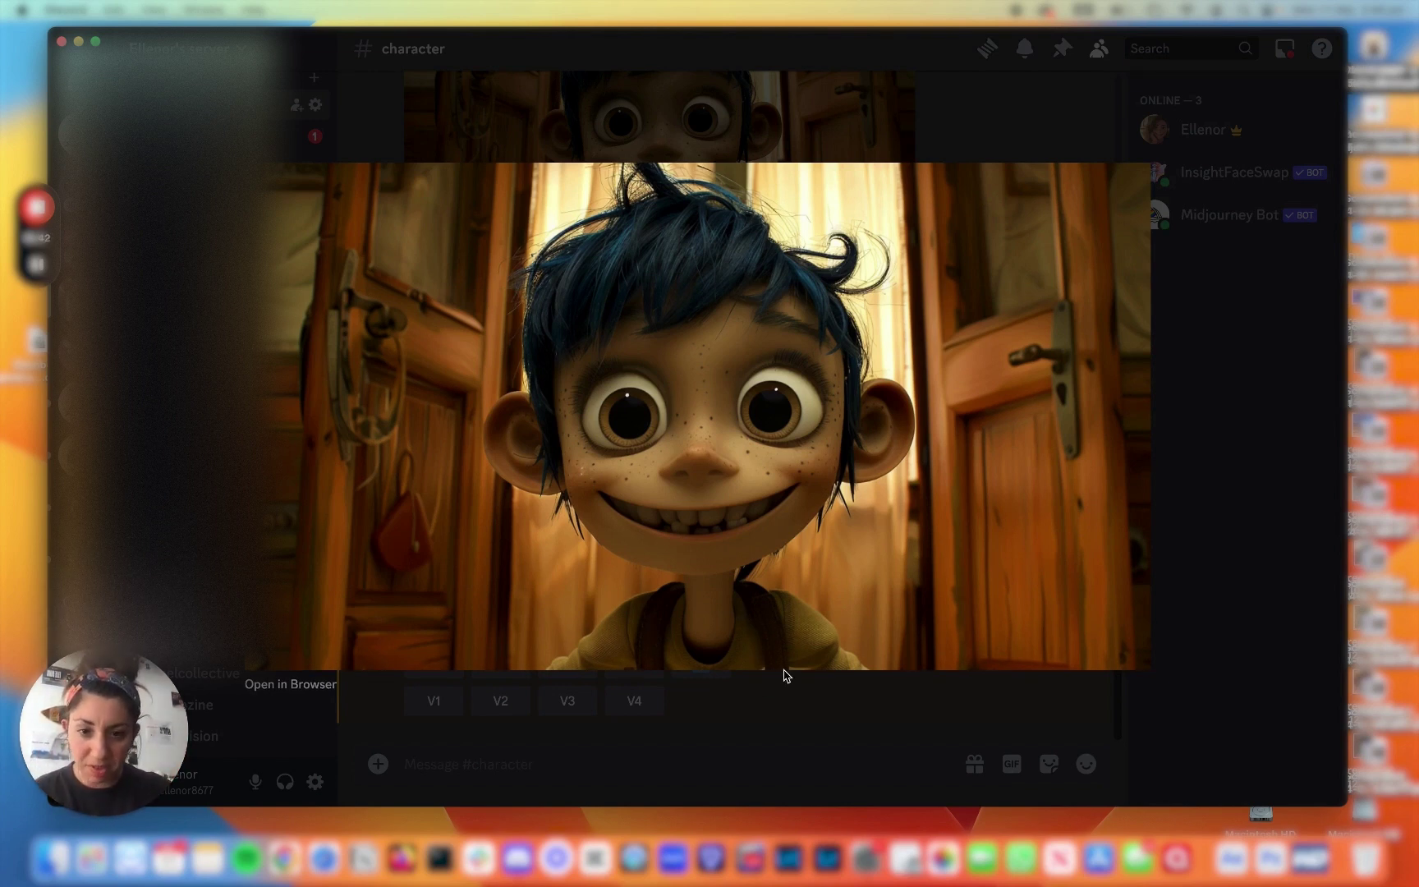
click(795, 710)
click(690, 505)
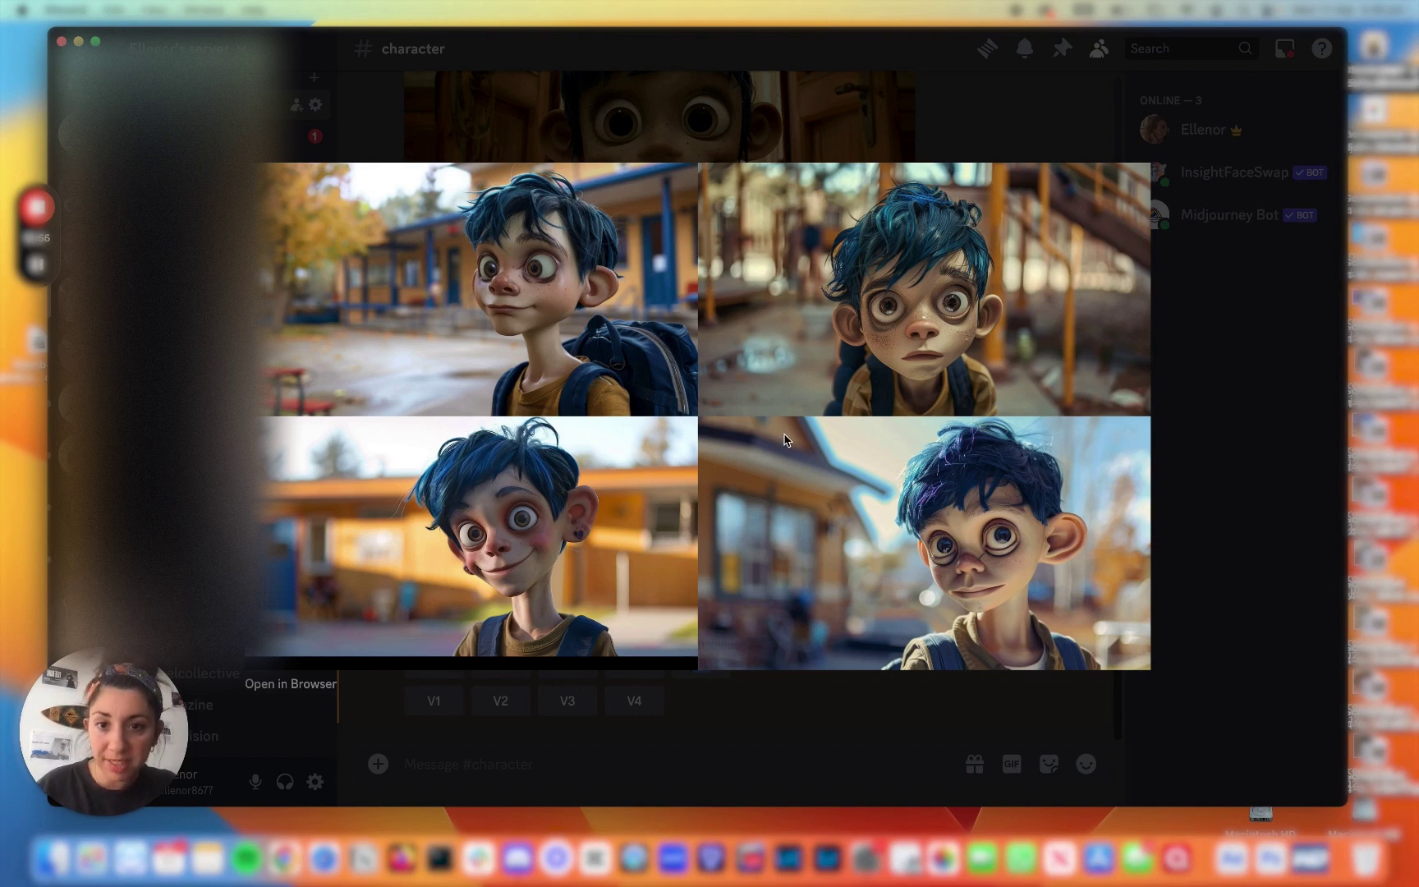
click(751, 698)
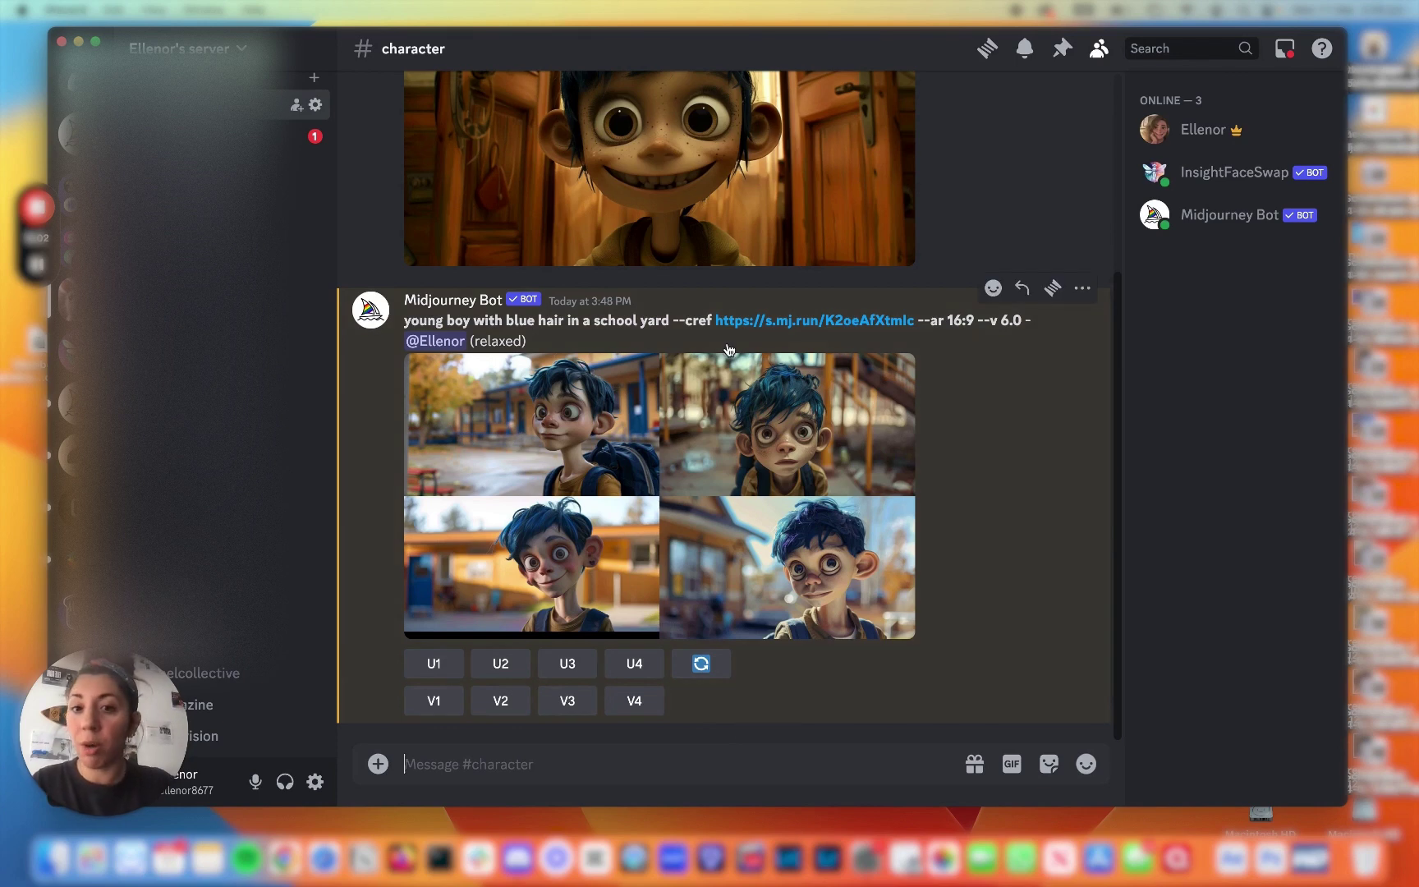
Submit /imagine 'this boy on a beach' reusing the bot's --cref link.
drag(674, 322, 920, 312)
key(super+c)
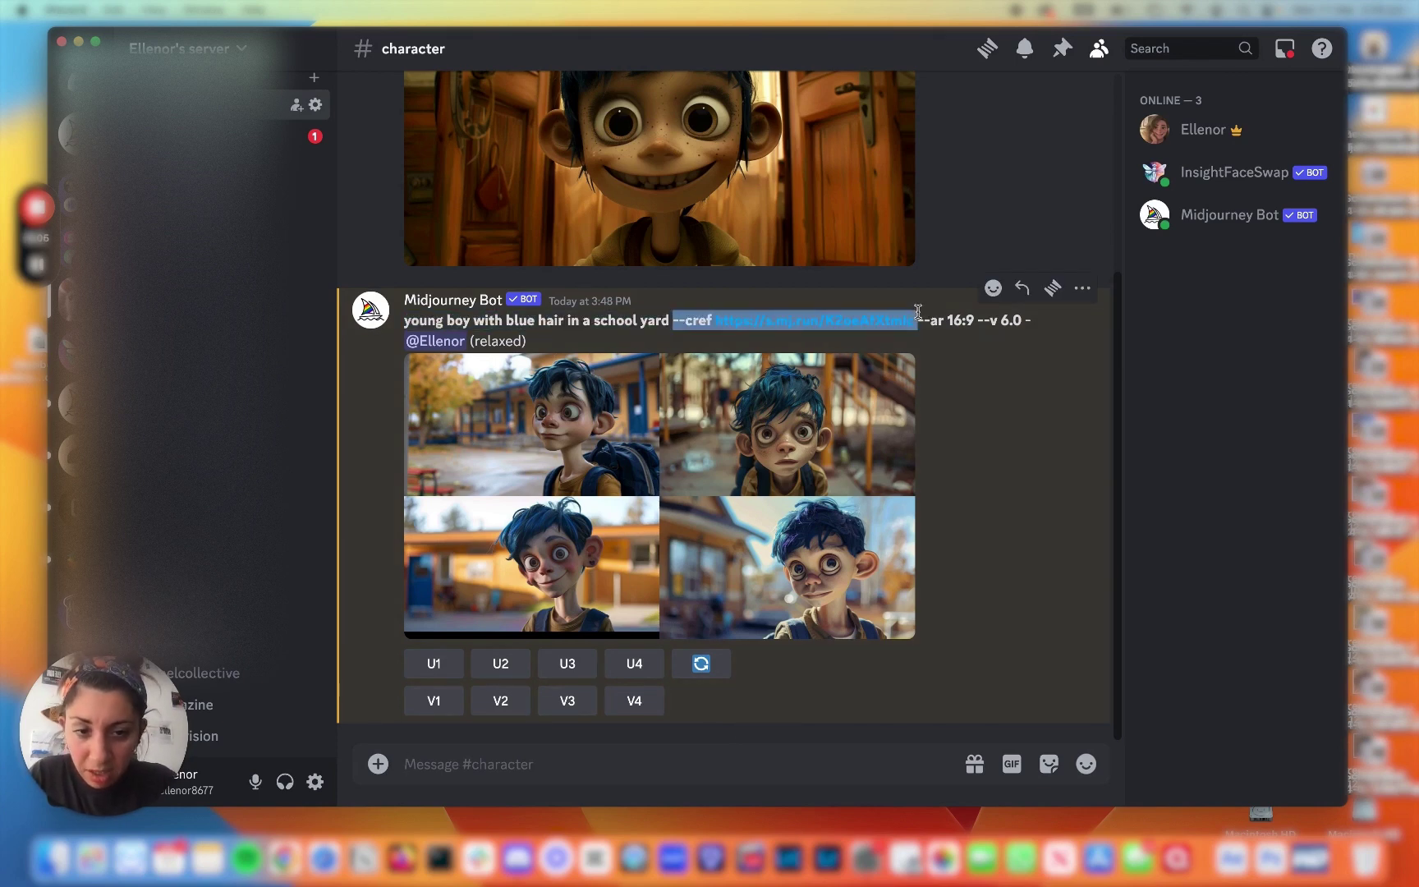
click(746, 757)
text(/)
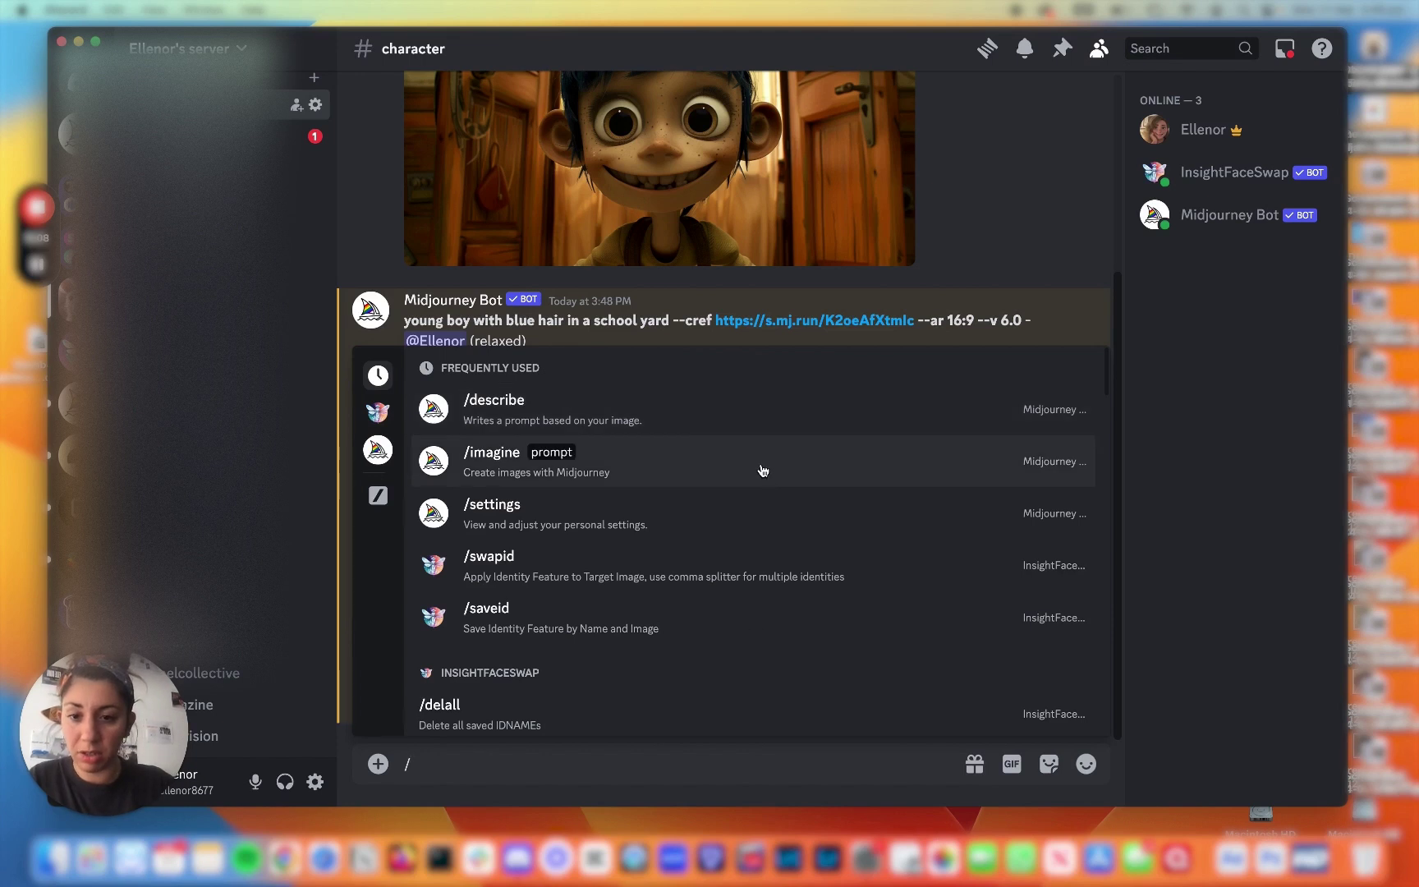
click(762, 467)
text(this boy)
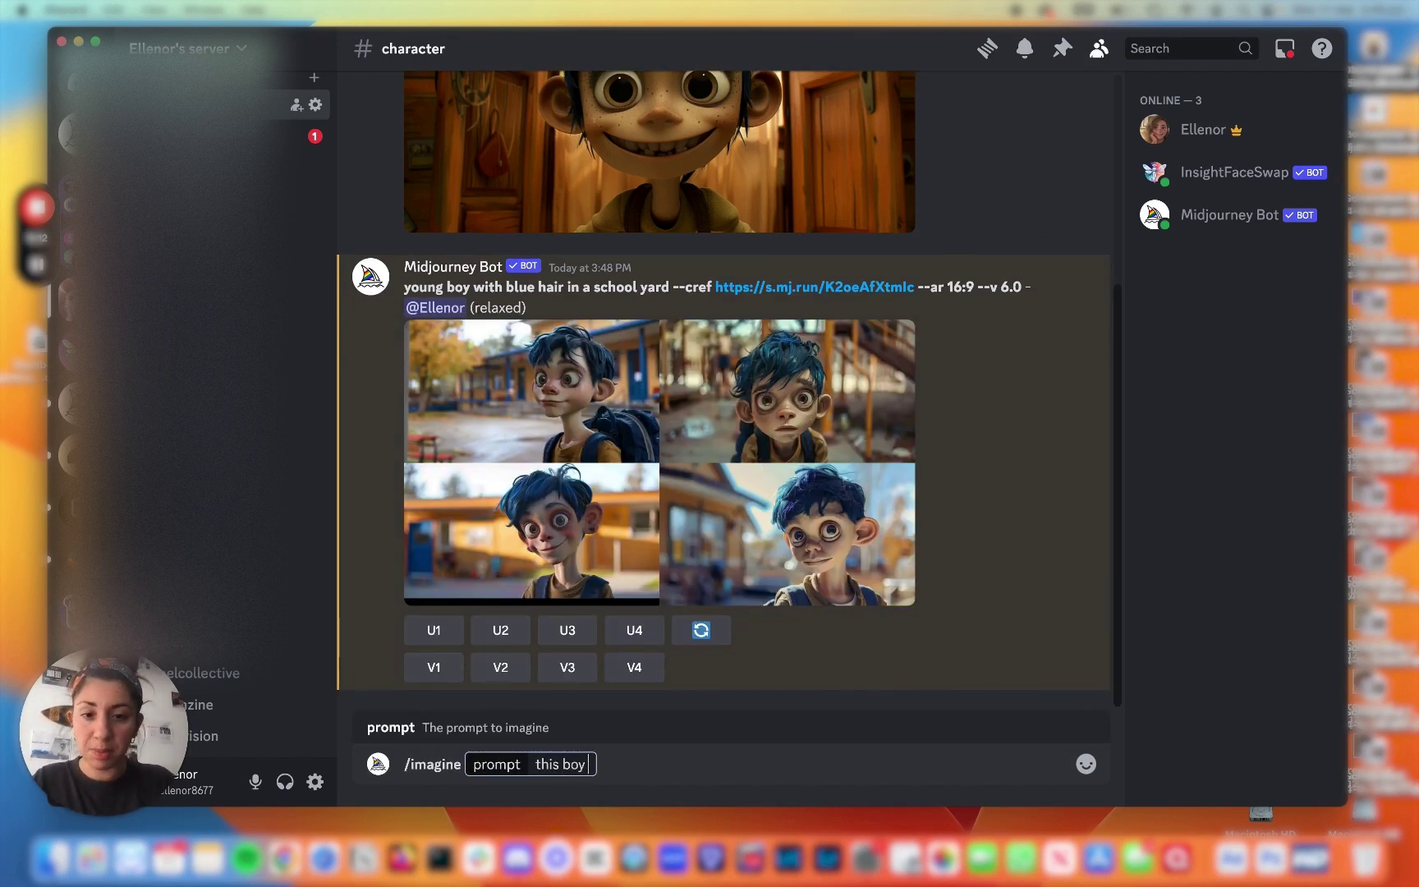
text( in a)
key(BackSpace)
key(BackSpace)
key(BackSpace)
key(BackSpace)
text(on a beach)
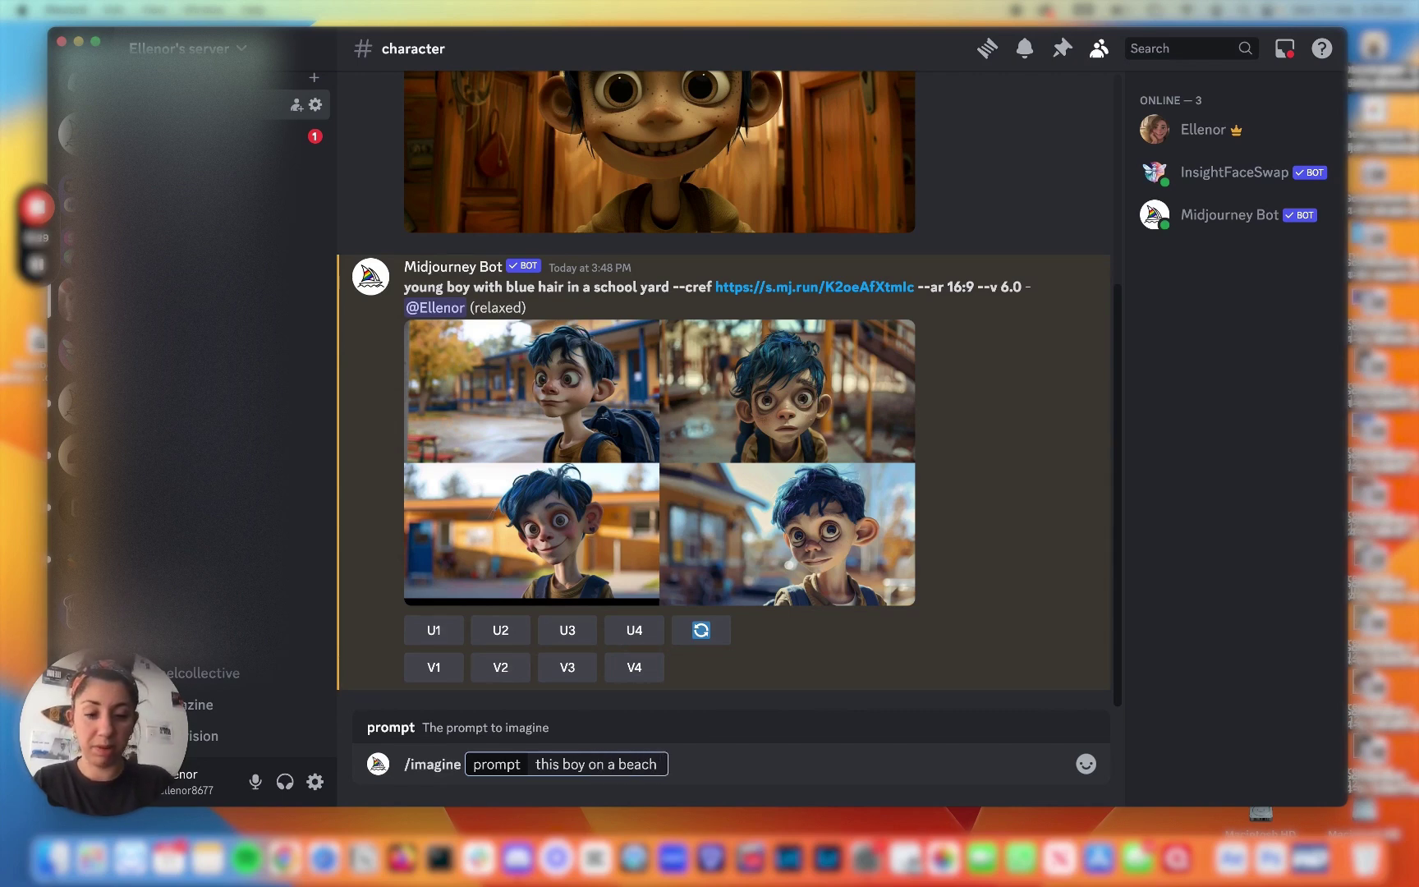
key(super+v)
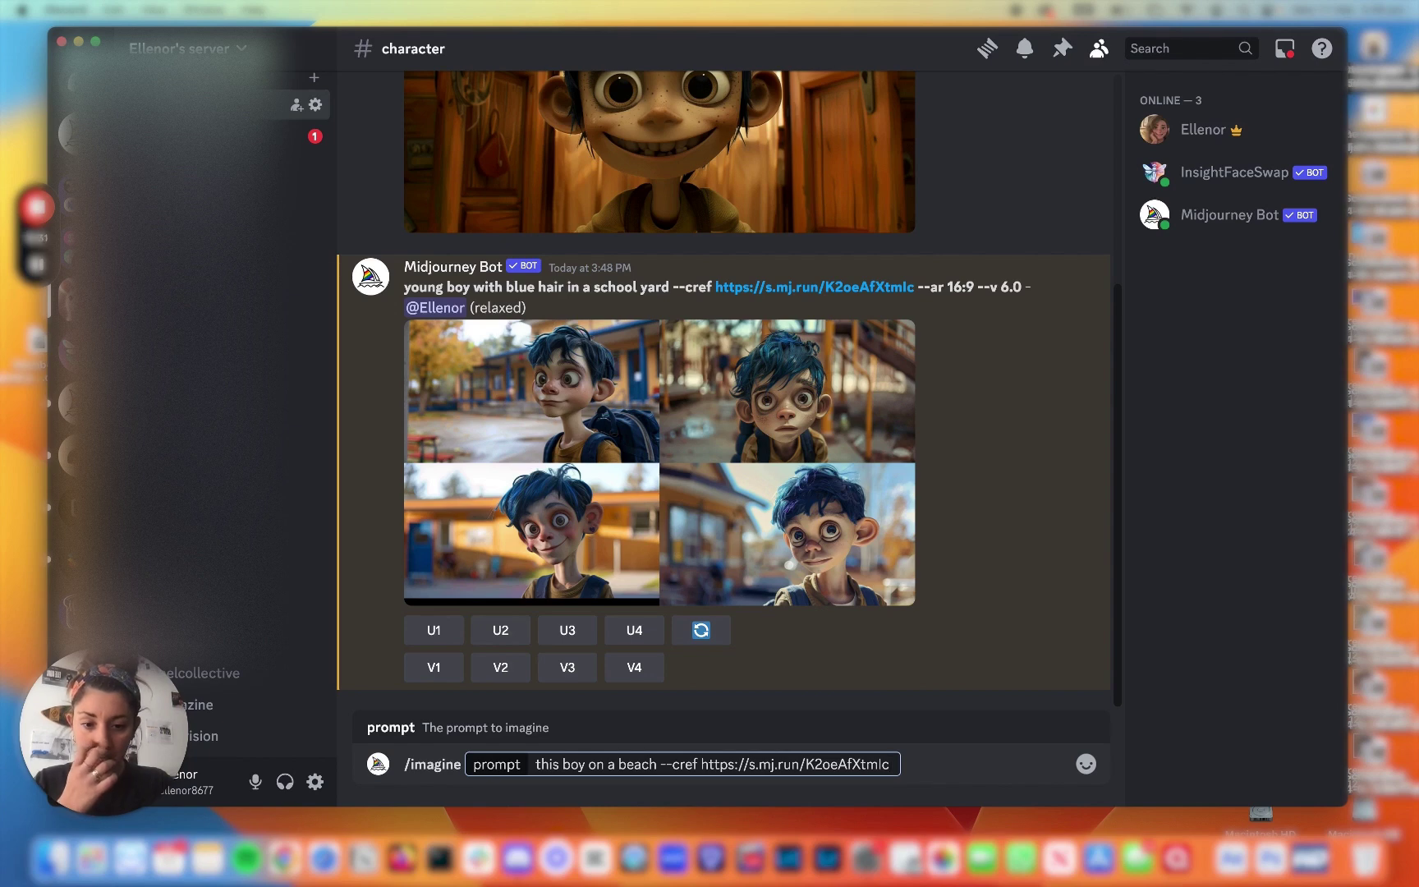
key(Return)
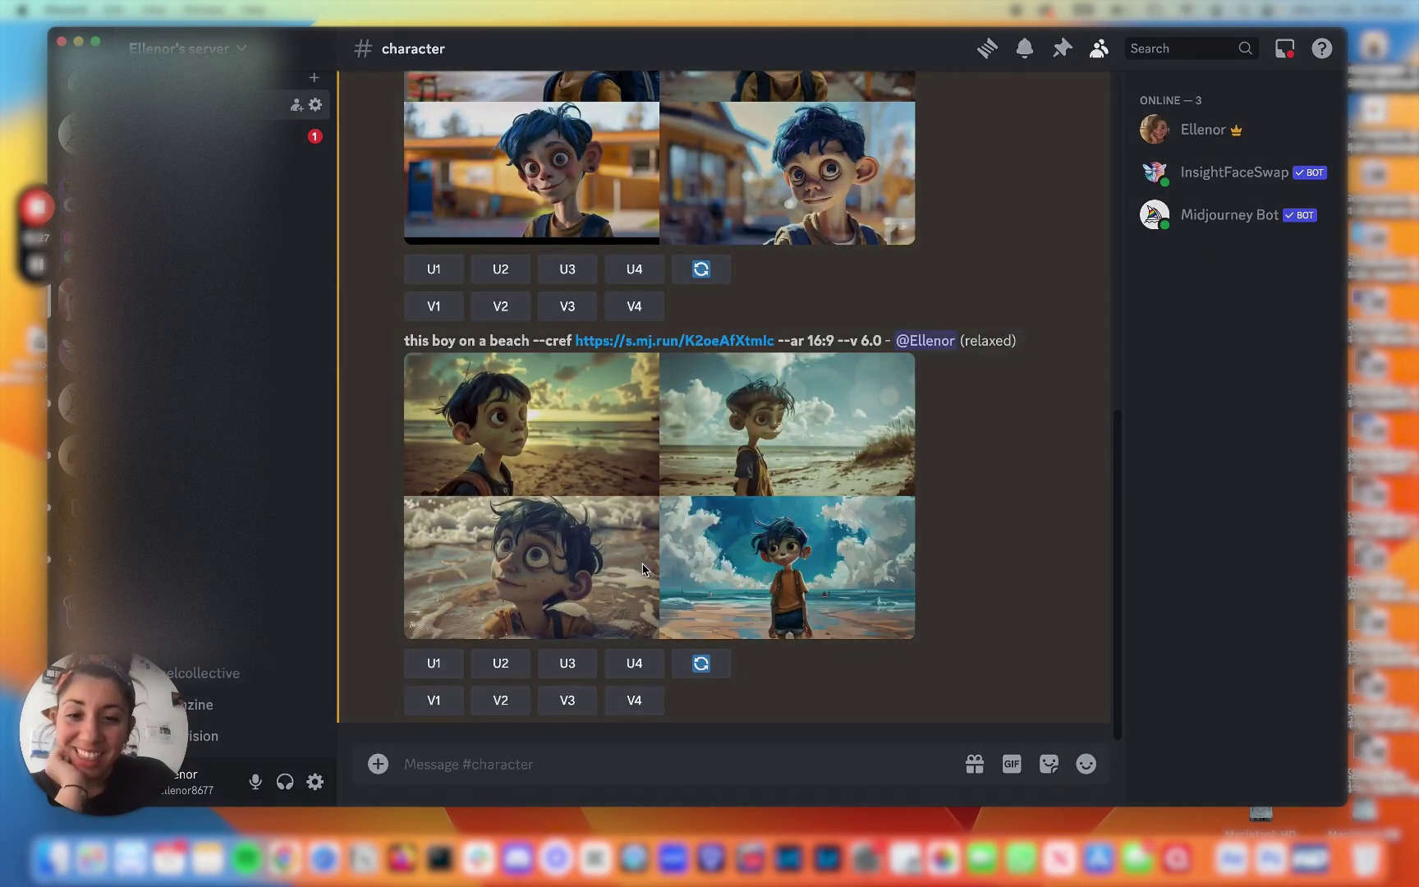
View the finished beach grid enlarged, then open its prompt for an edited reroll.
click(644, 569)
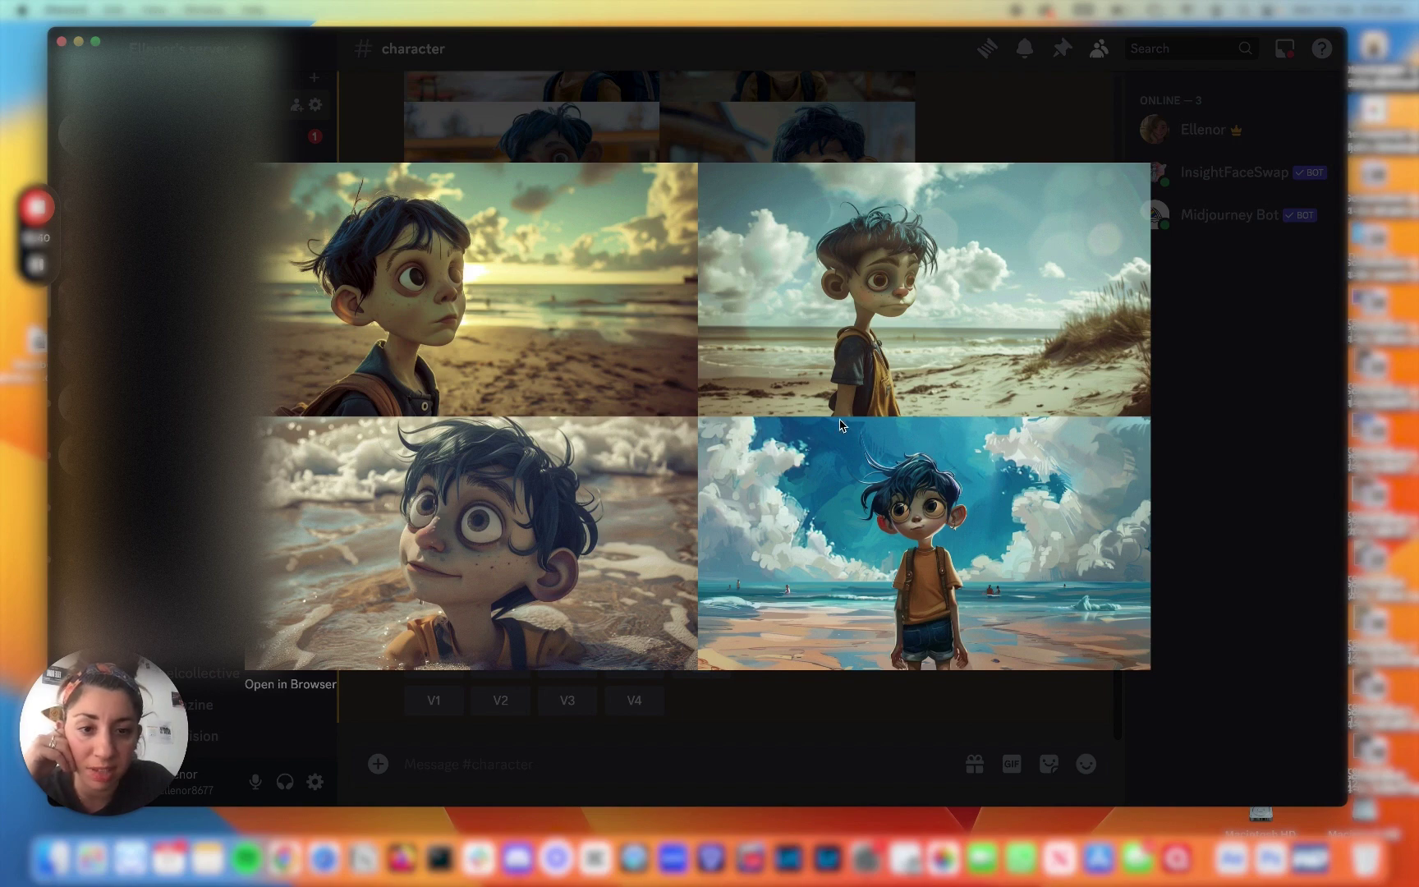
click(764, 729)
click(700, 663)
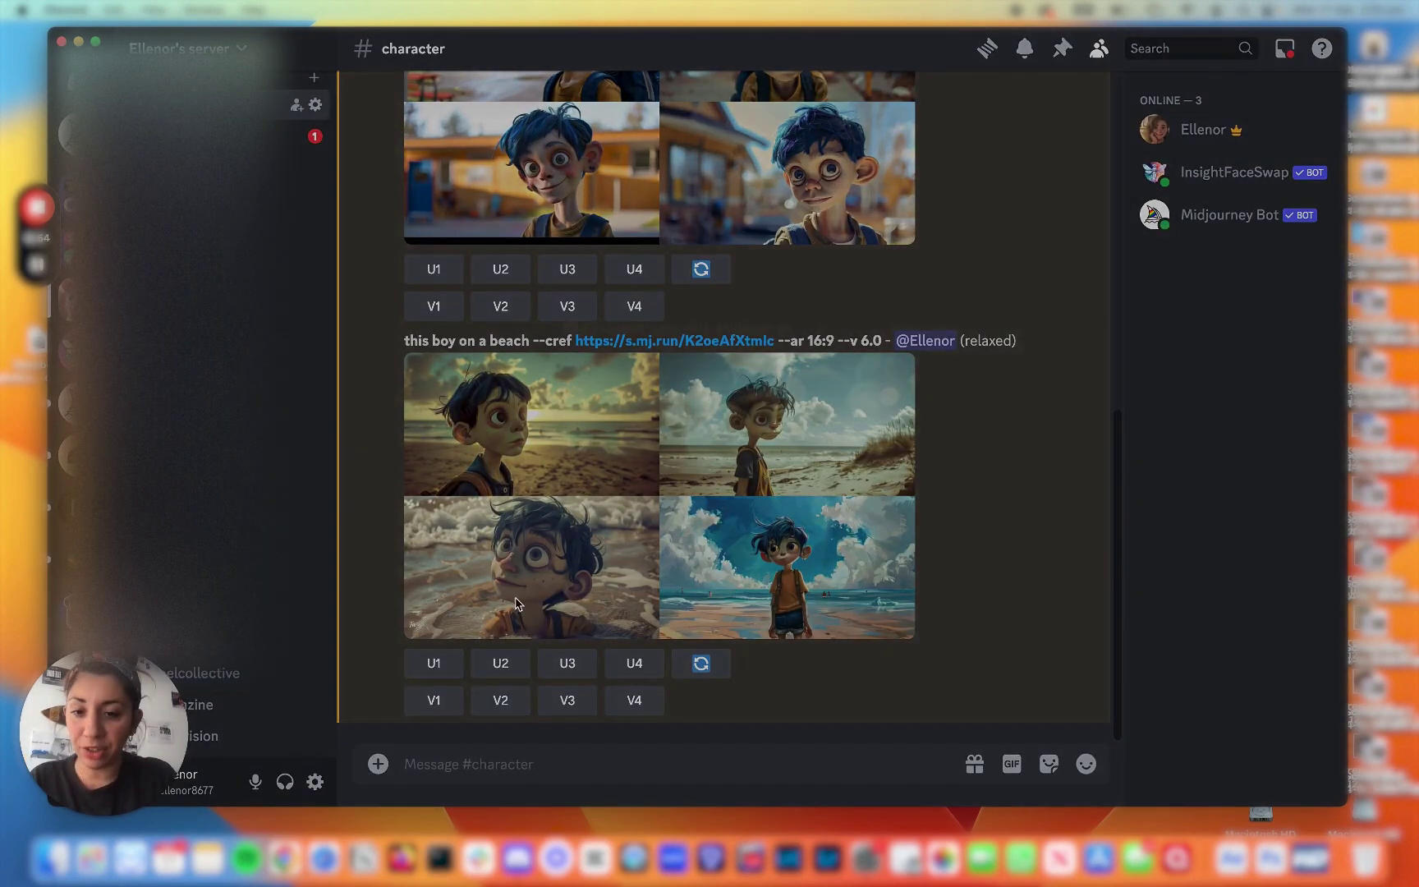
Rerun the prompt as 'wide shot of boy on a beach' and view the resulting grid enlarged.
click(518, 428)
text(wide shot of)
double_click(607, 427)
key(BackSpace)
key(BackSpace)
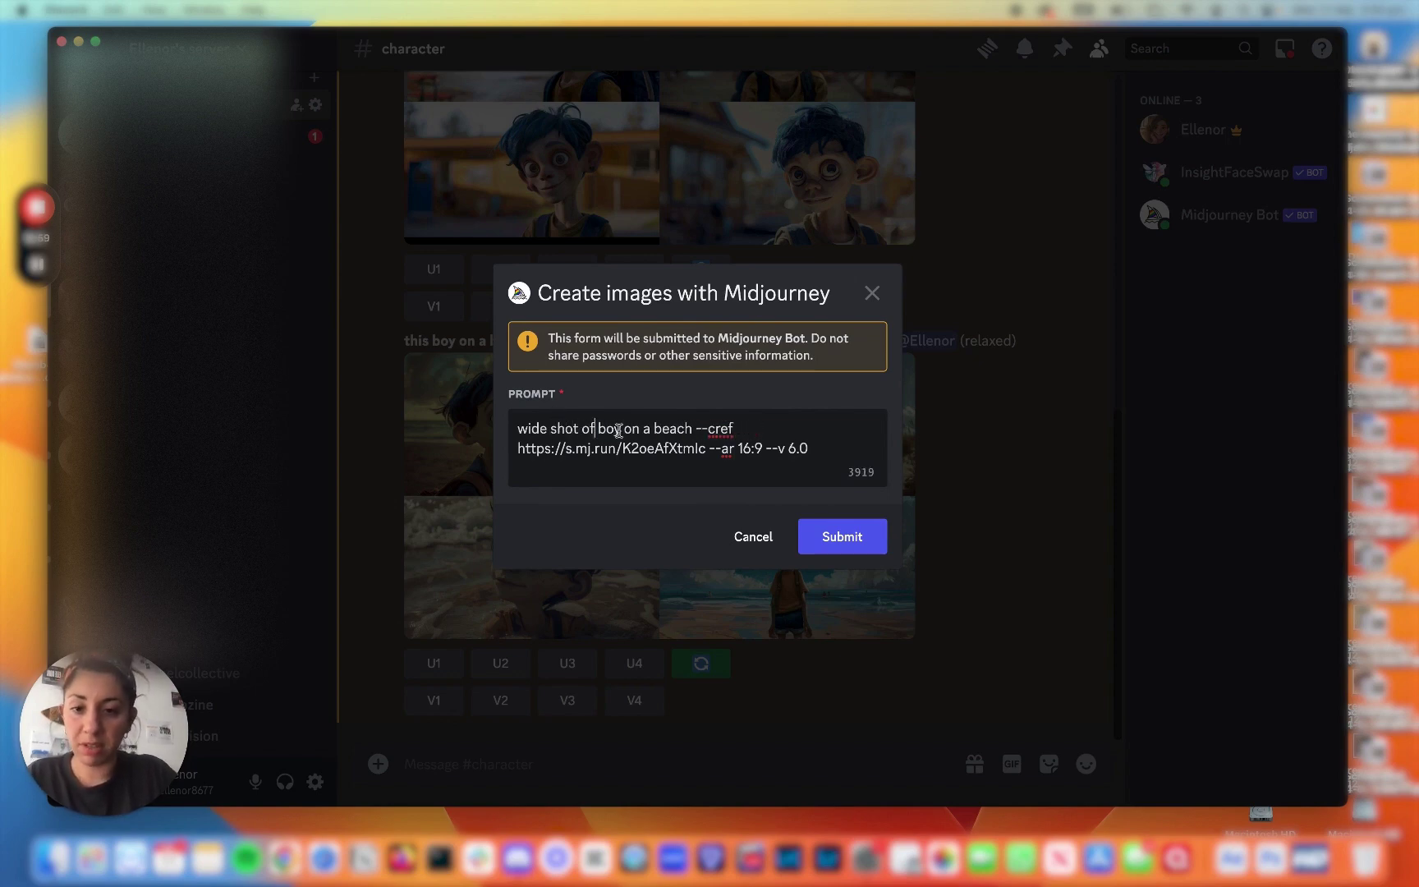
click(860, 544)
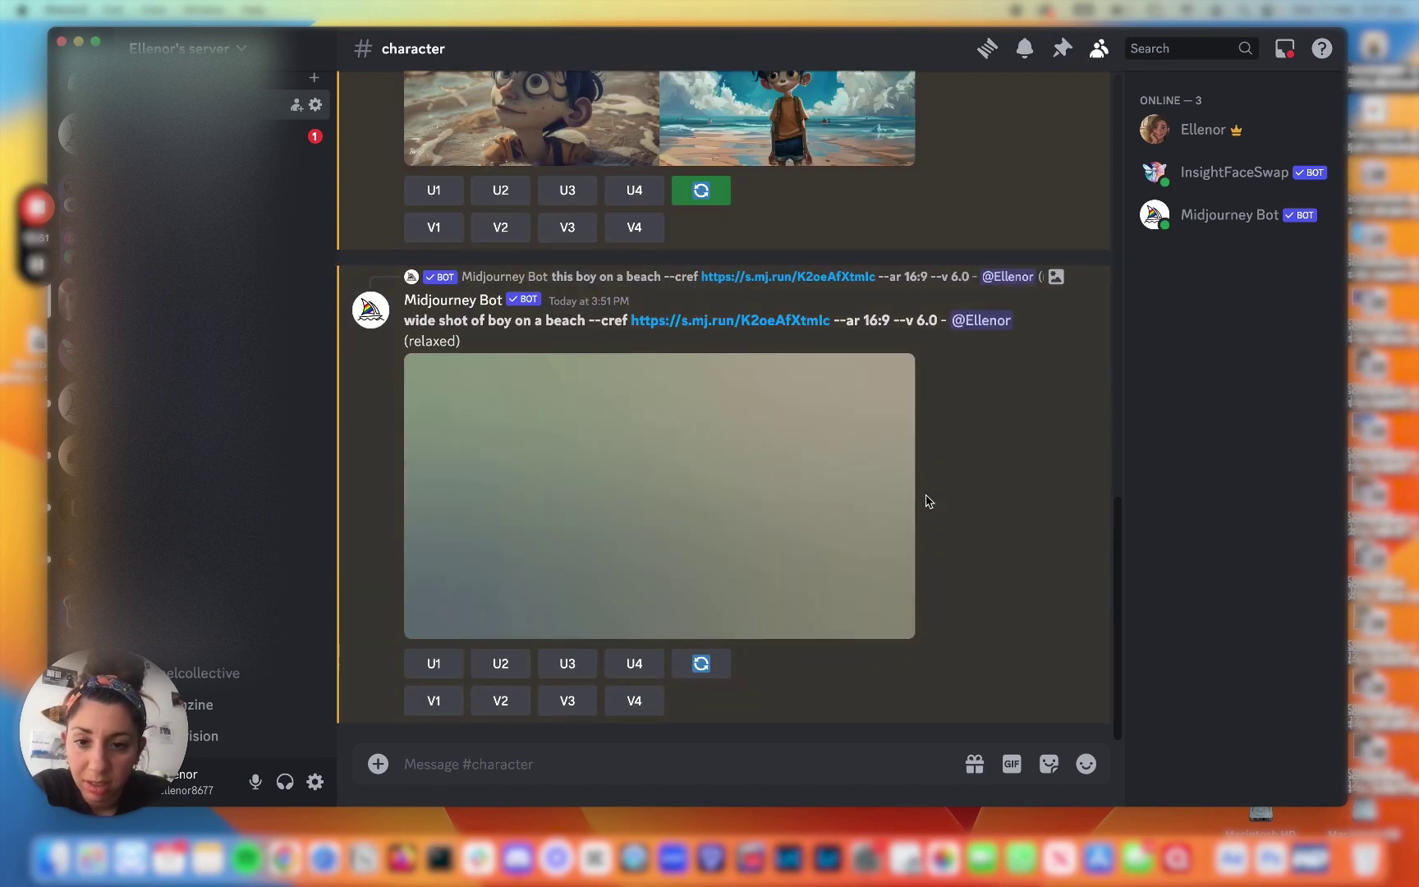
click(894, 486)
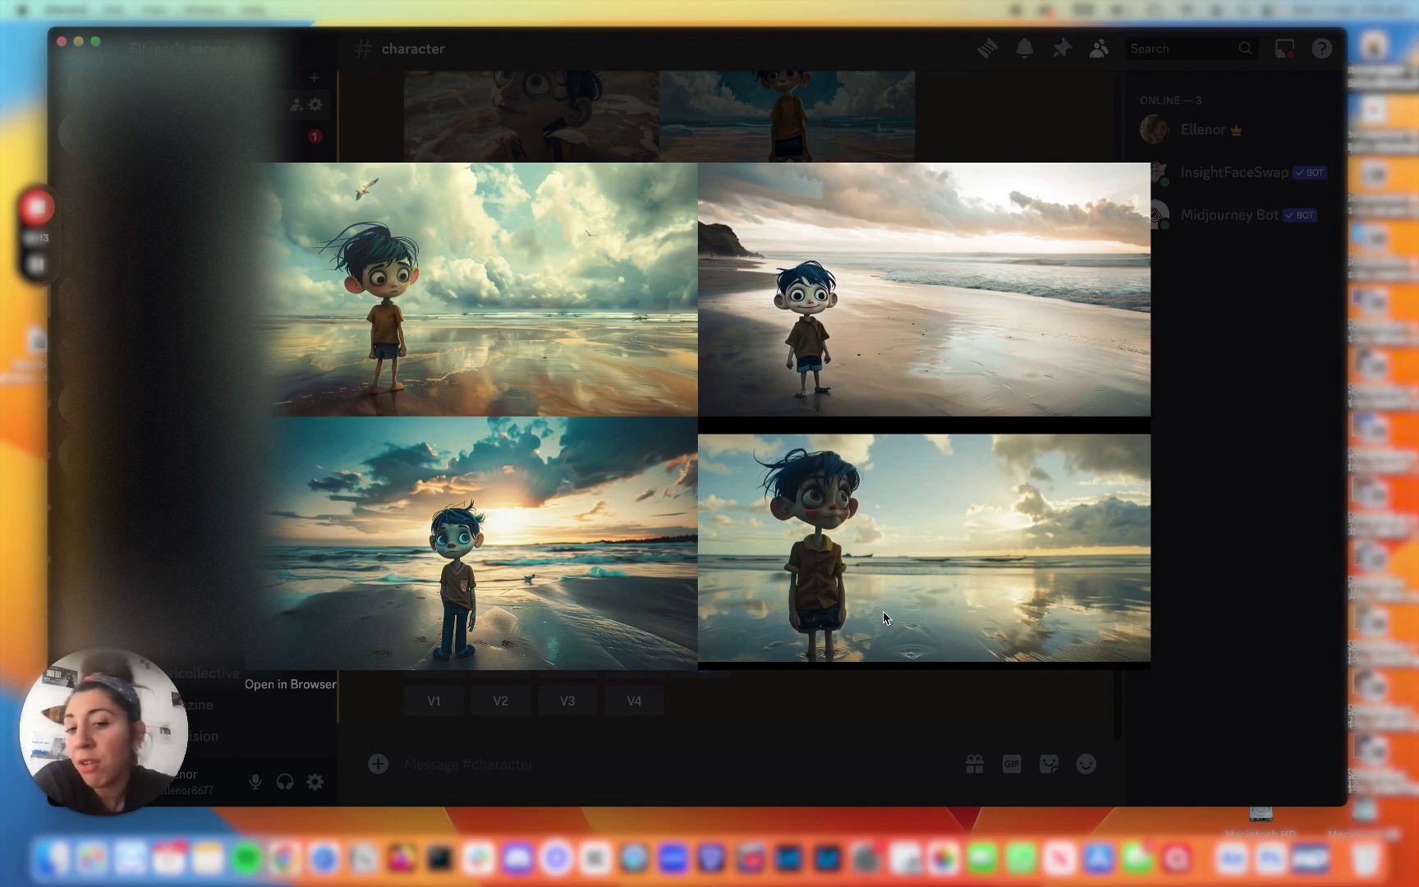
click(863, 719)
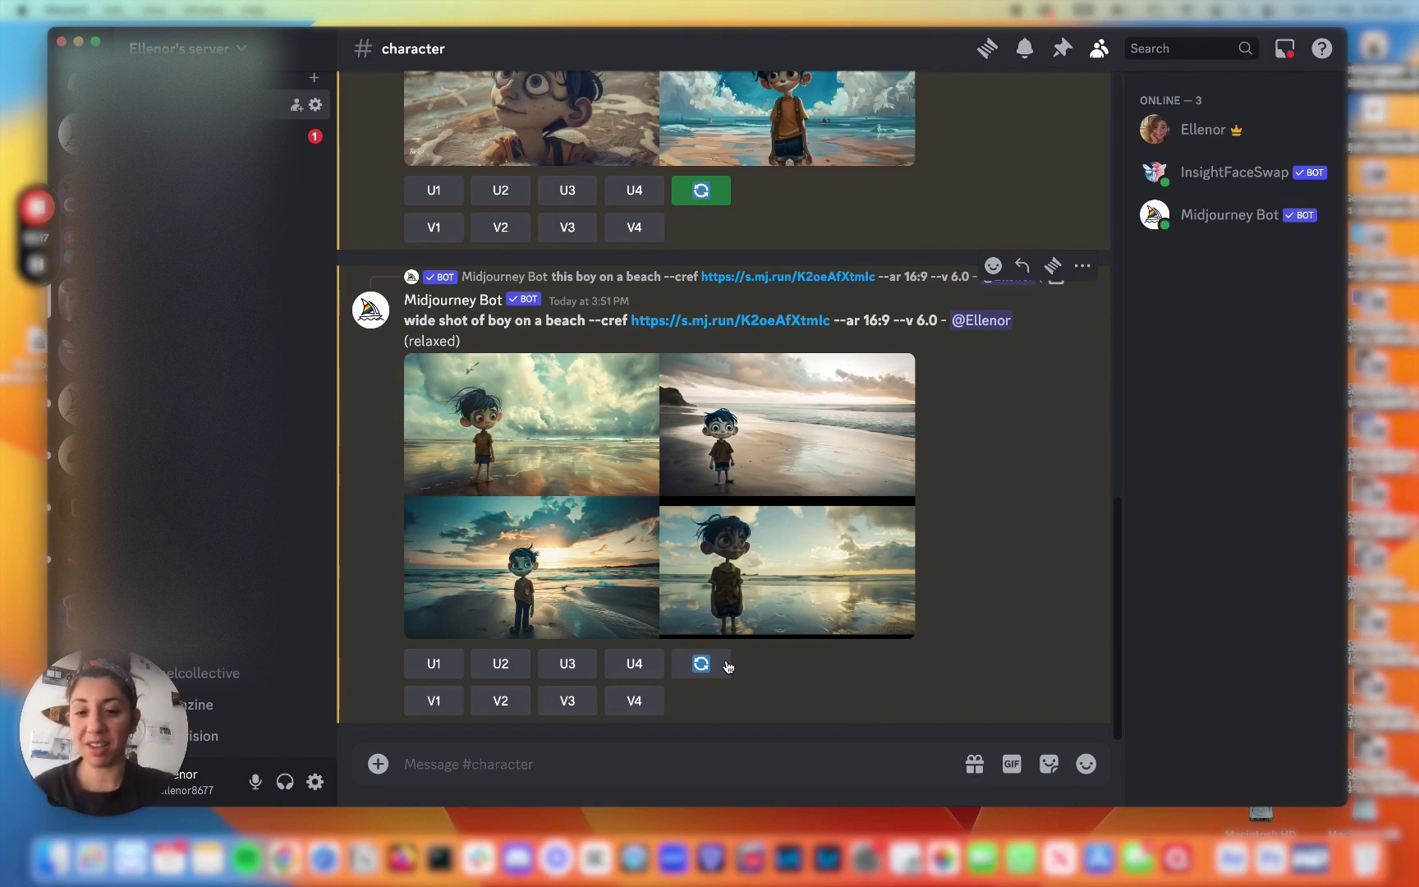
Rerun the beach prompt with 'cinematic, 3d animation, standing looking at the sunset' inserted before --cref.
click(716, 666)
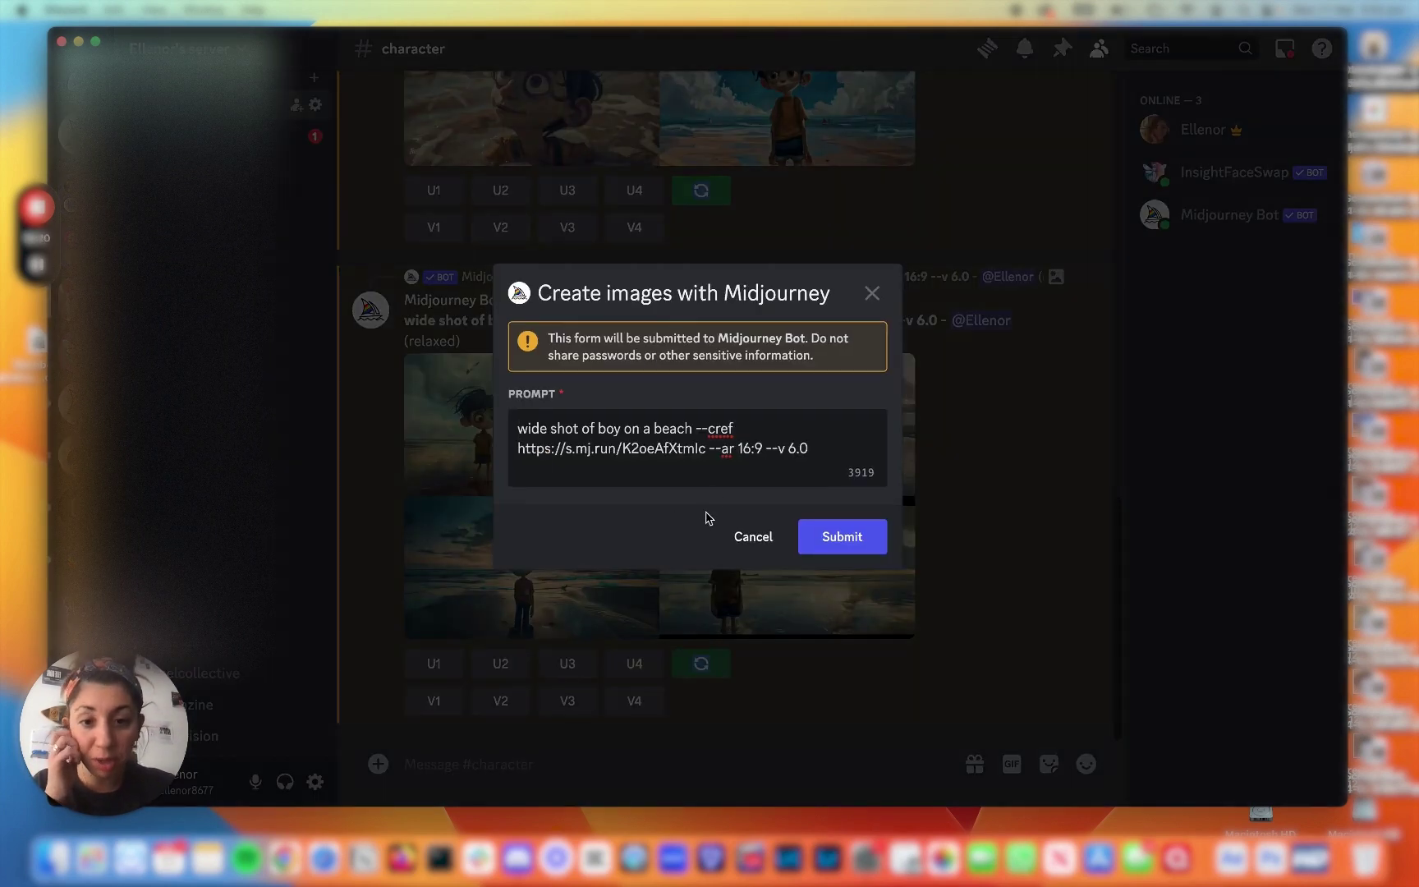
click(696, 428)
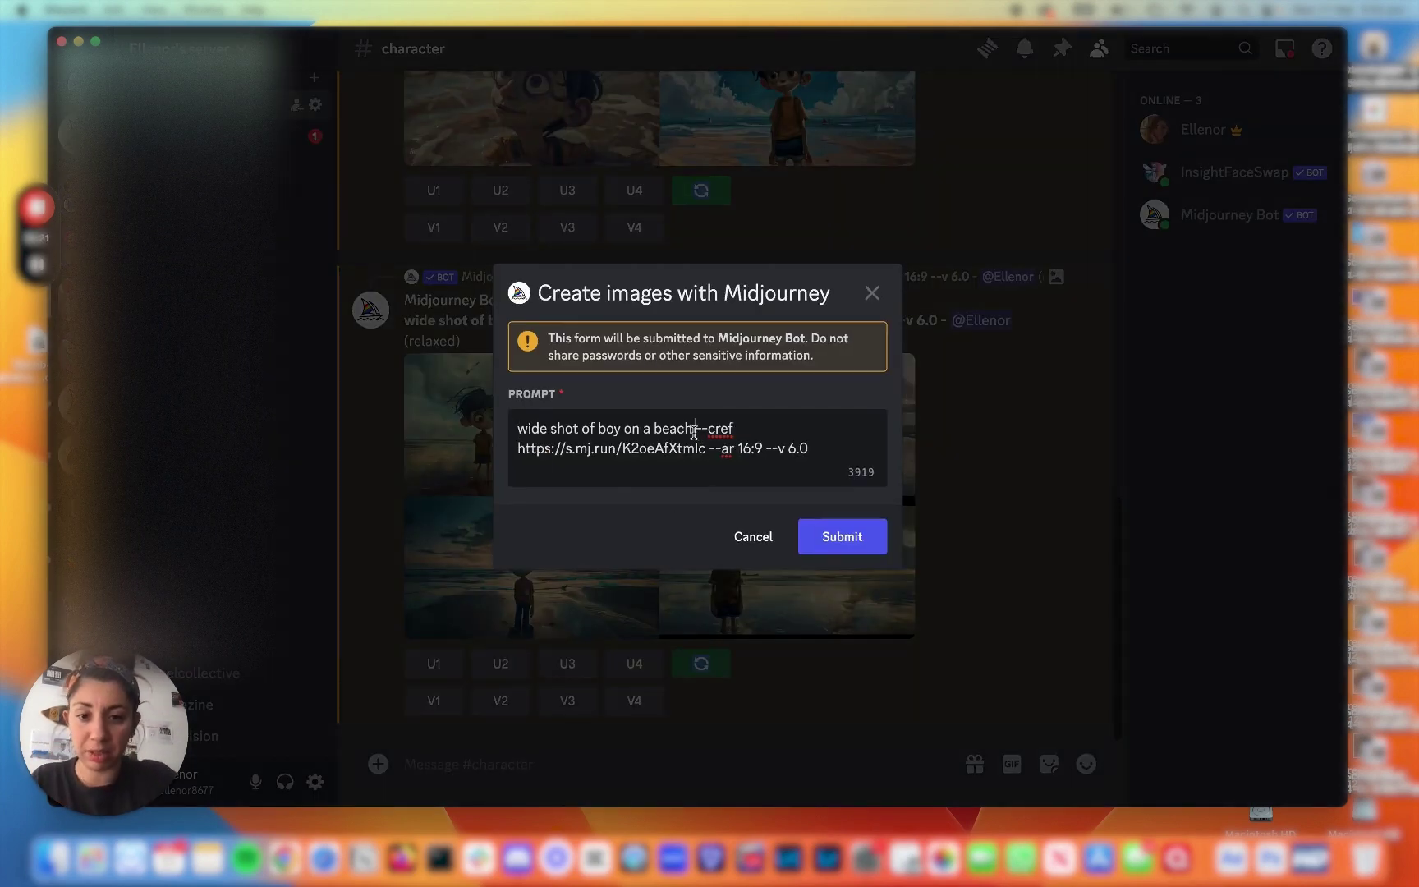
text(cinematic, )
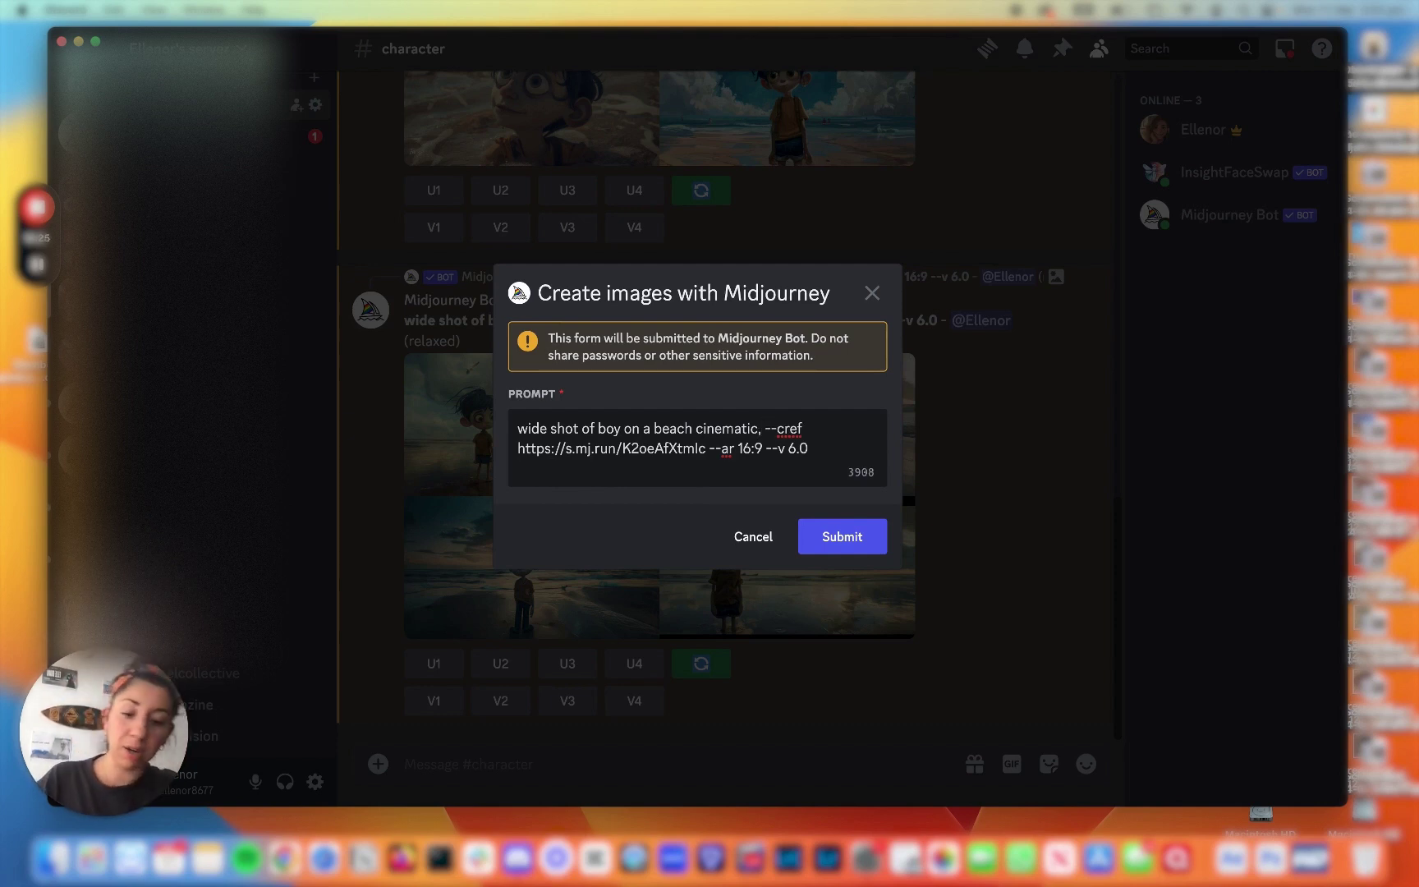
text(3d an)
text(imation, standing o)
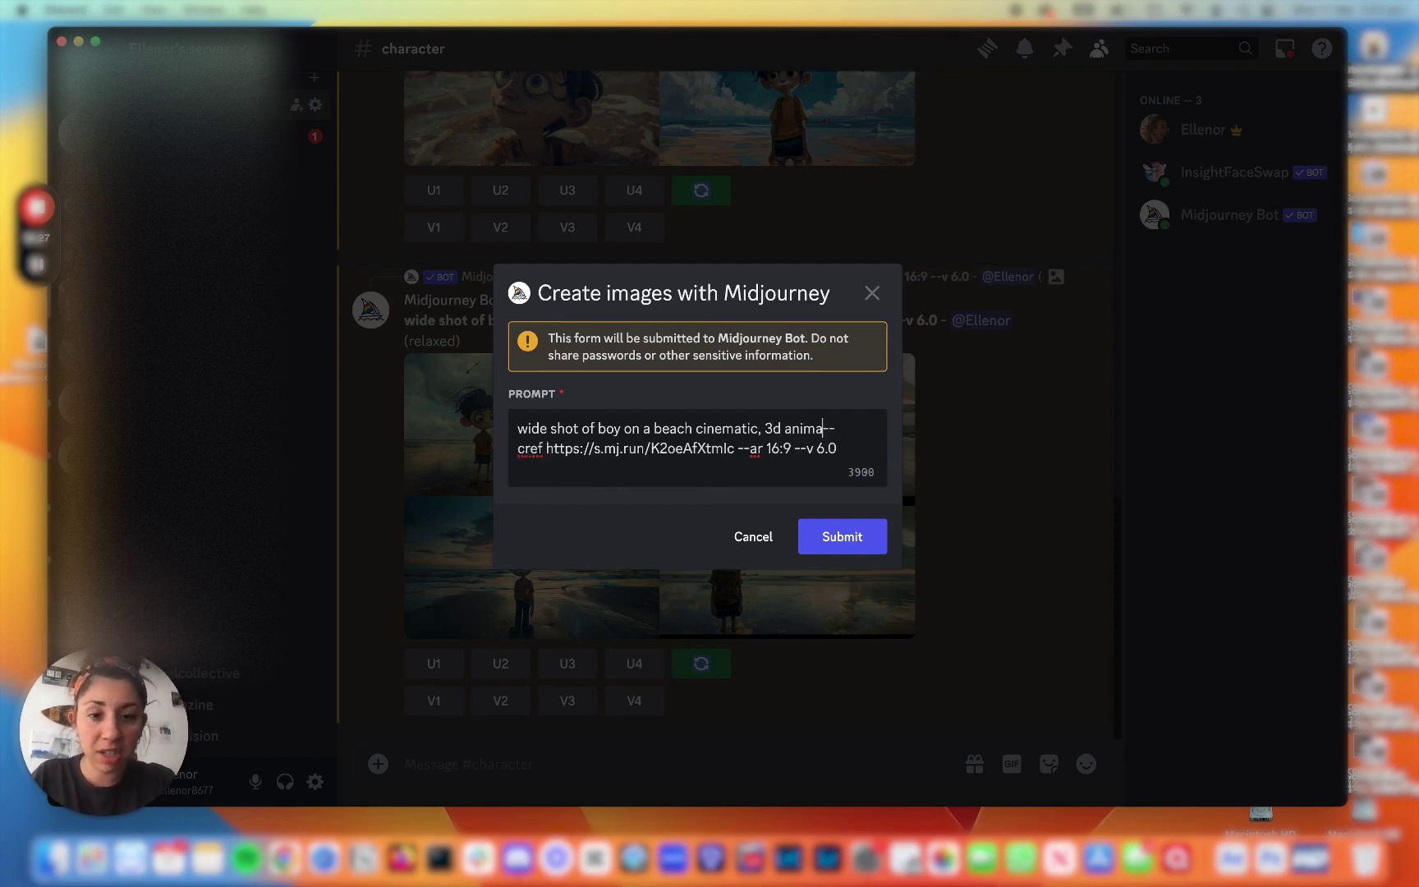
key(BackSpace)
text(lookign at the)
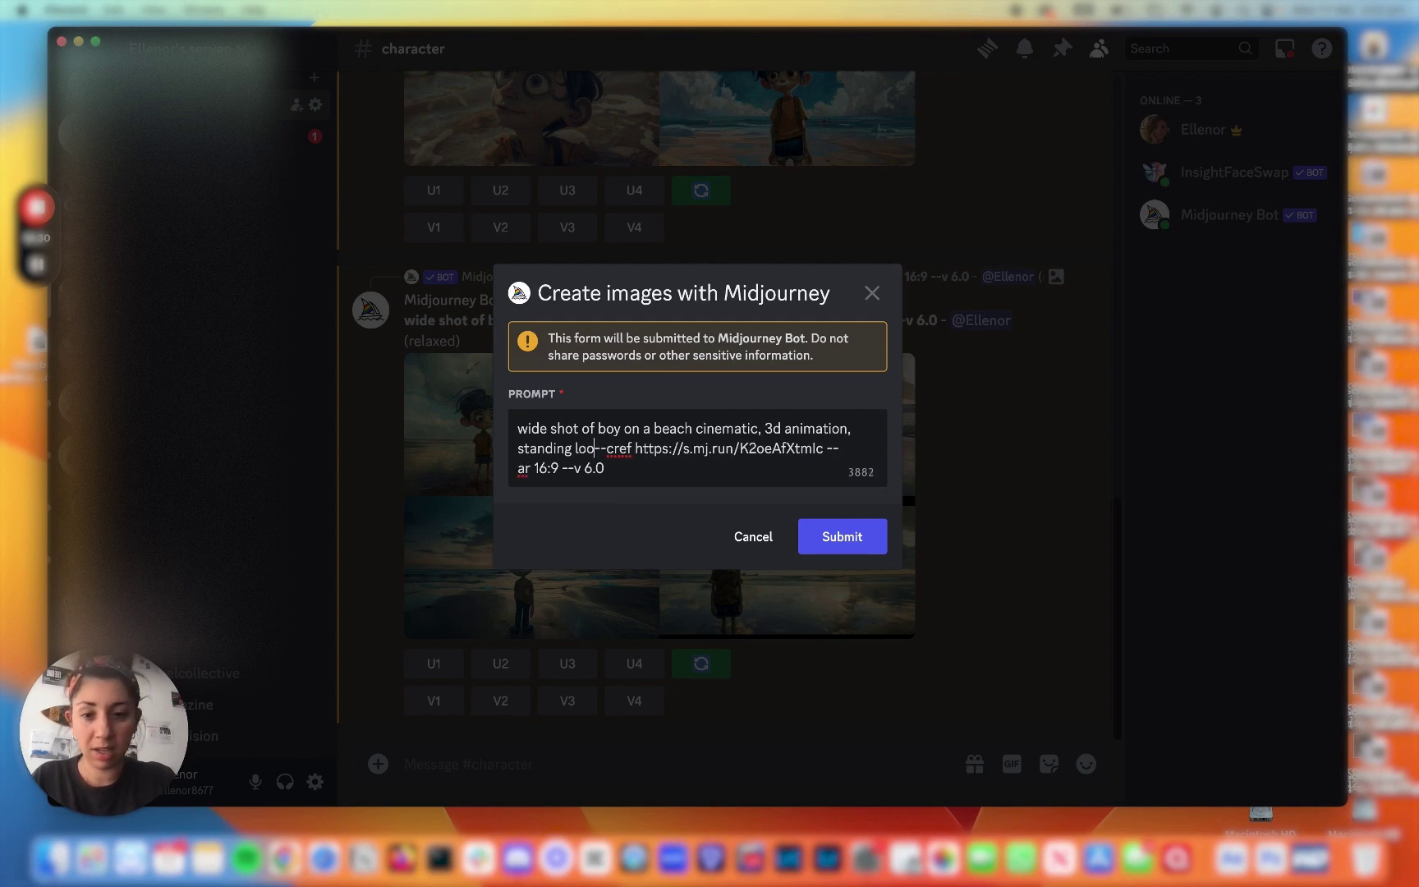
text( sunset)
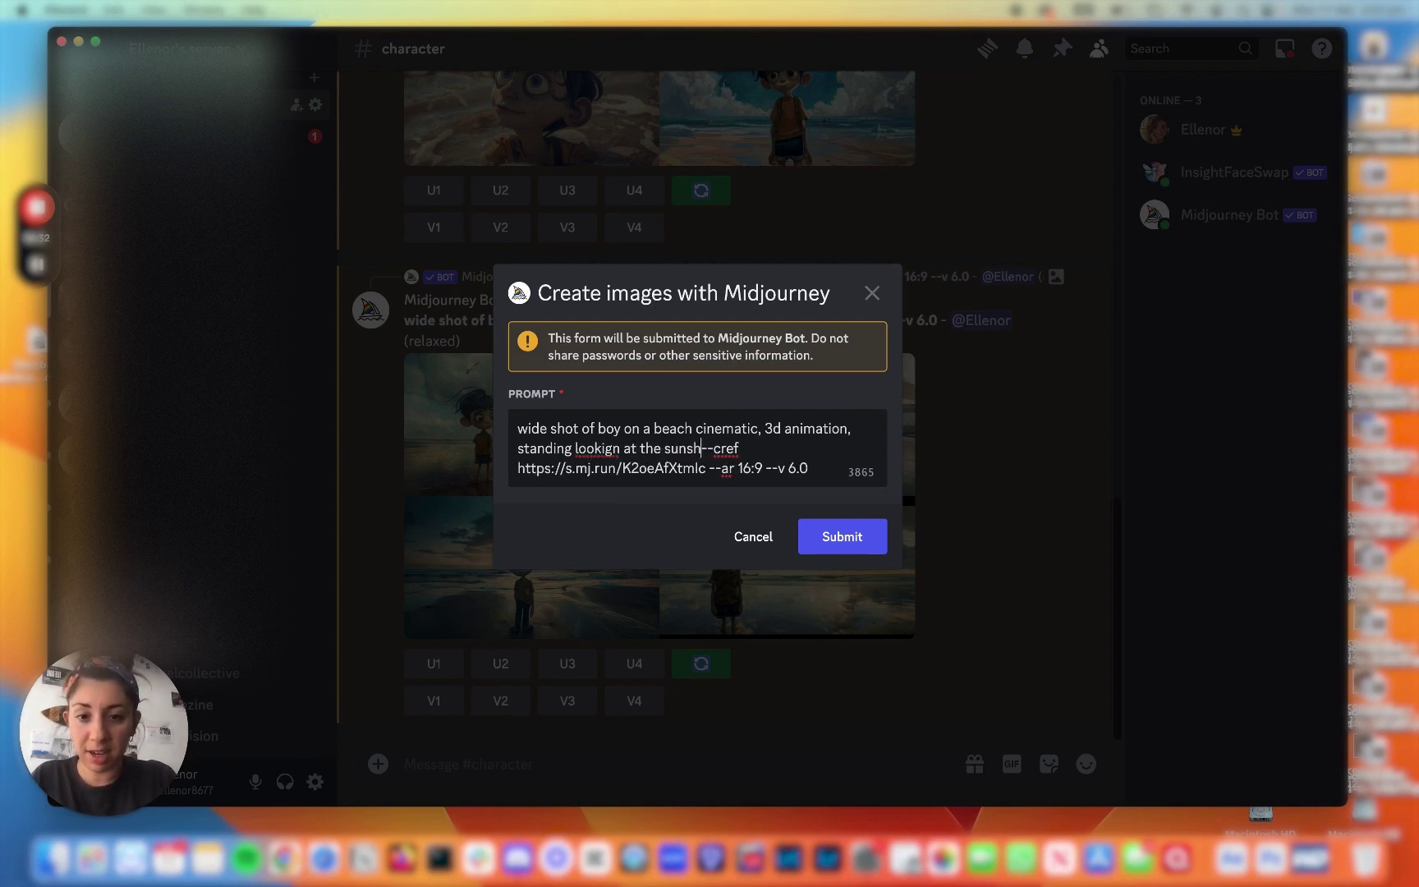
click(620, 447)
key(BackSpace)
key(BackSpace)
text(ng)
click(840, 548)
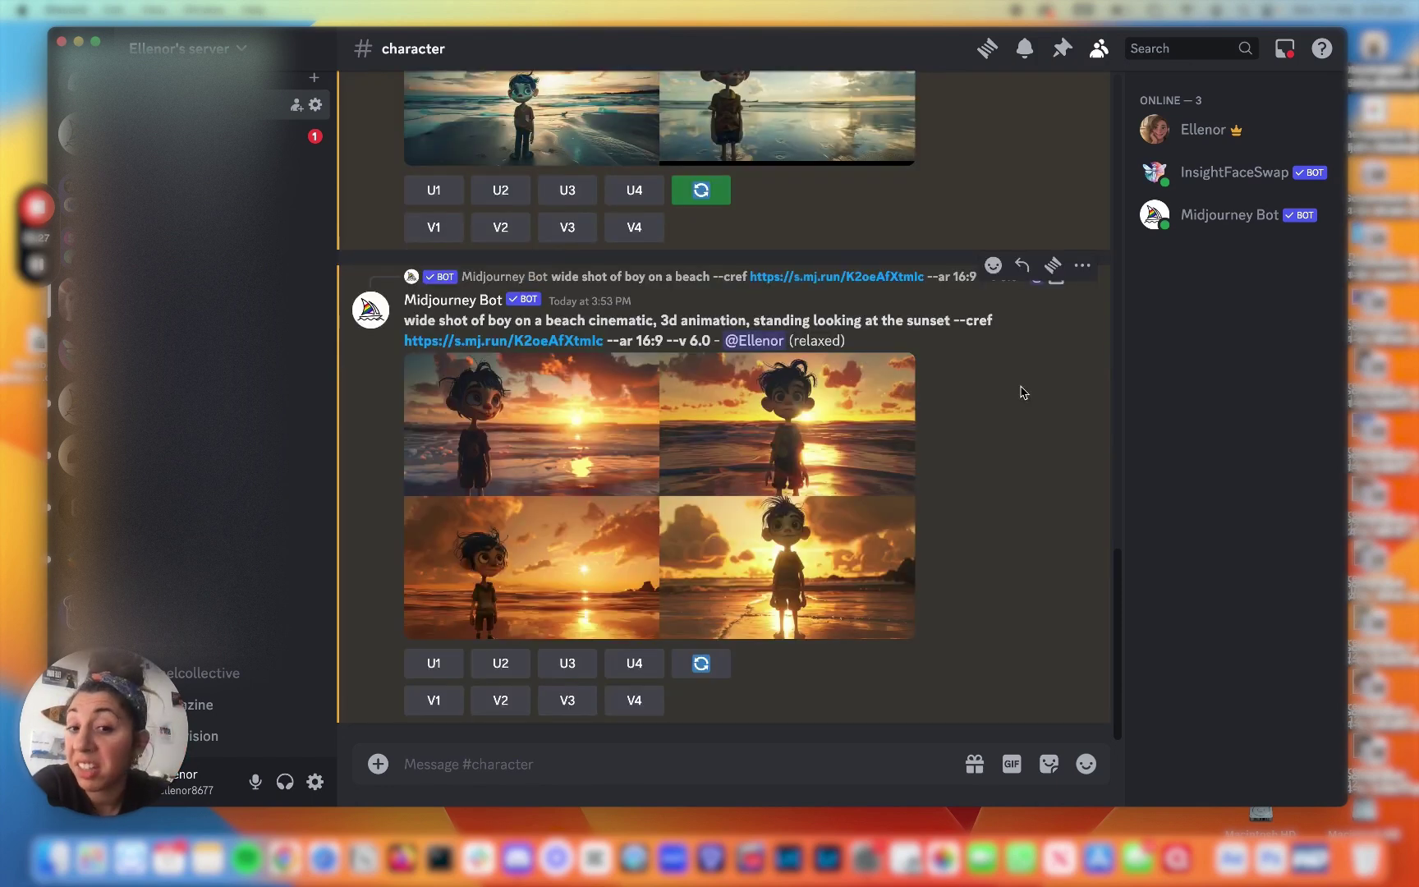
Inspect the finished 3D-animated sunset beach grid enlarged, then close the preview.
click(628, 538)
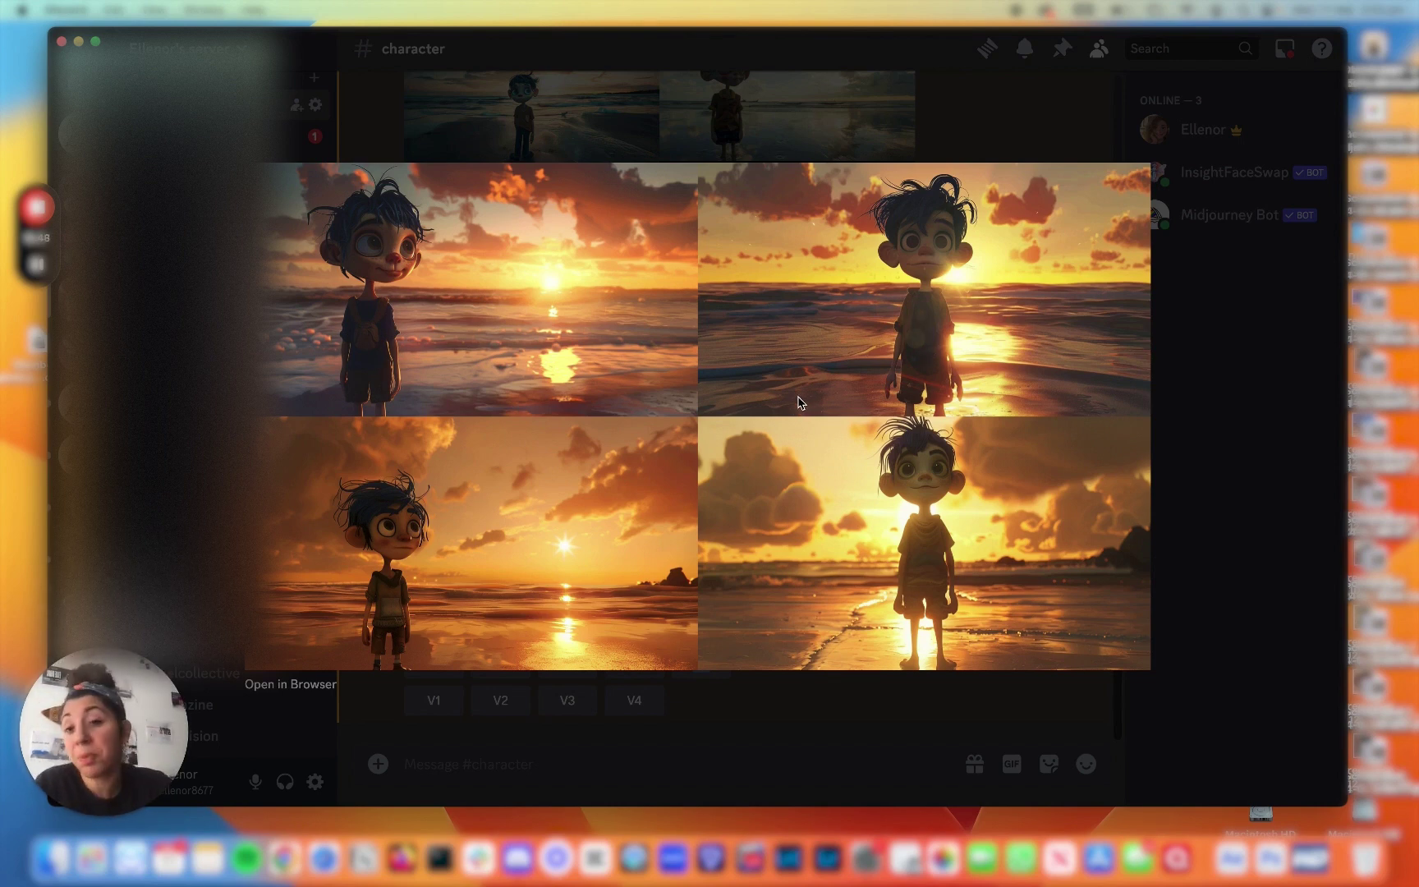
click(971, 131)
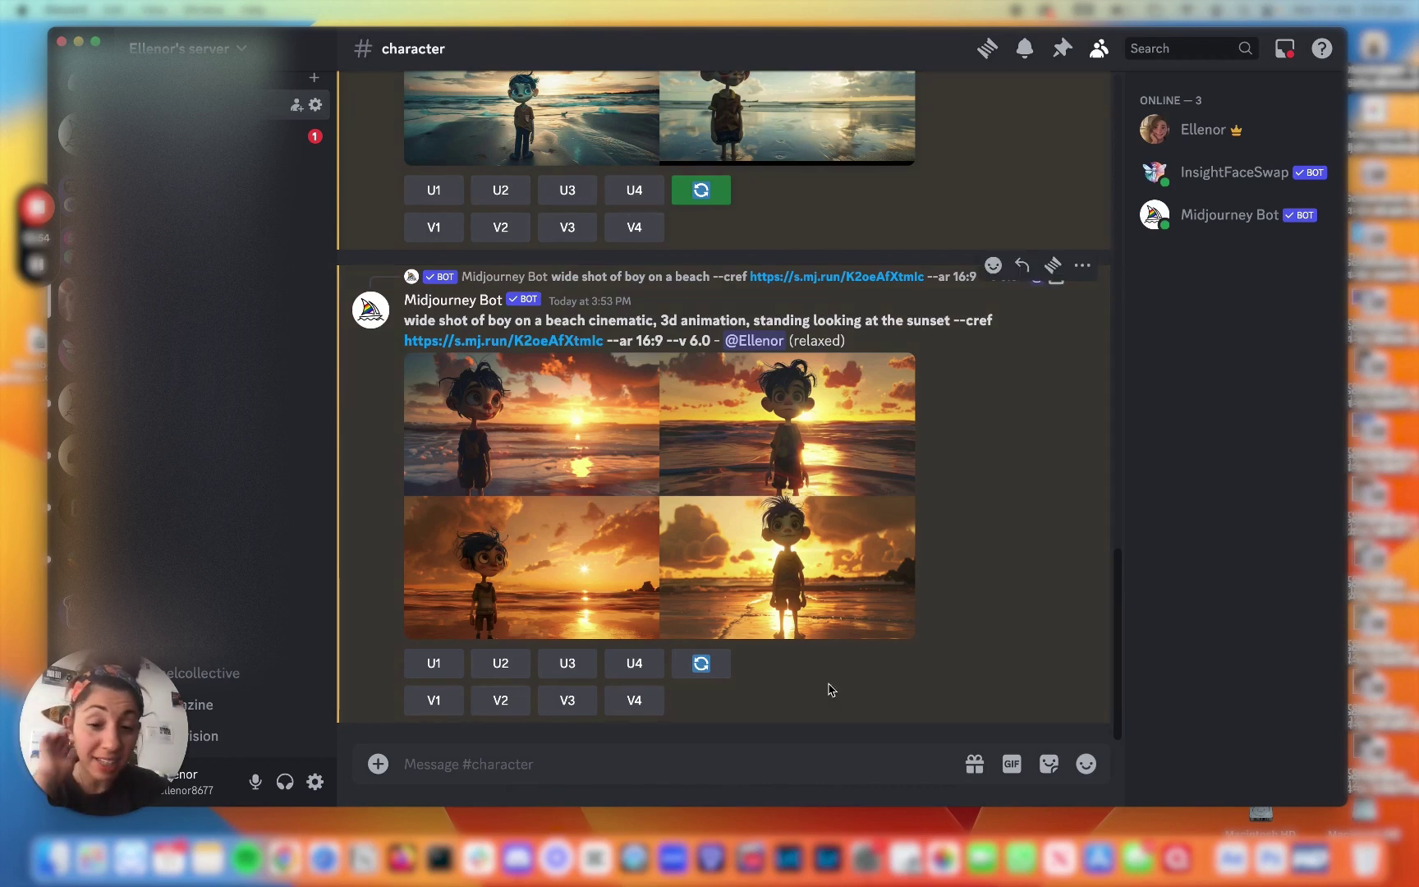
Post the girl portrait PNG from Finder's Downloads to the Discord channel.
click(53, 859)
drag(727, 203, 688, 762)
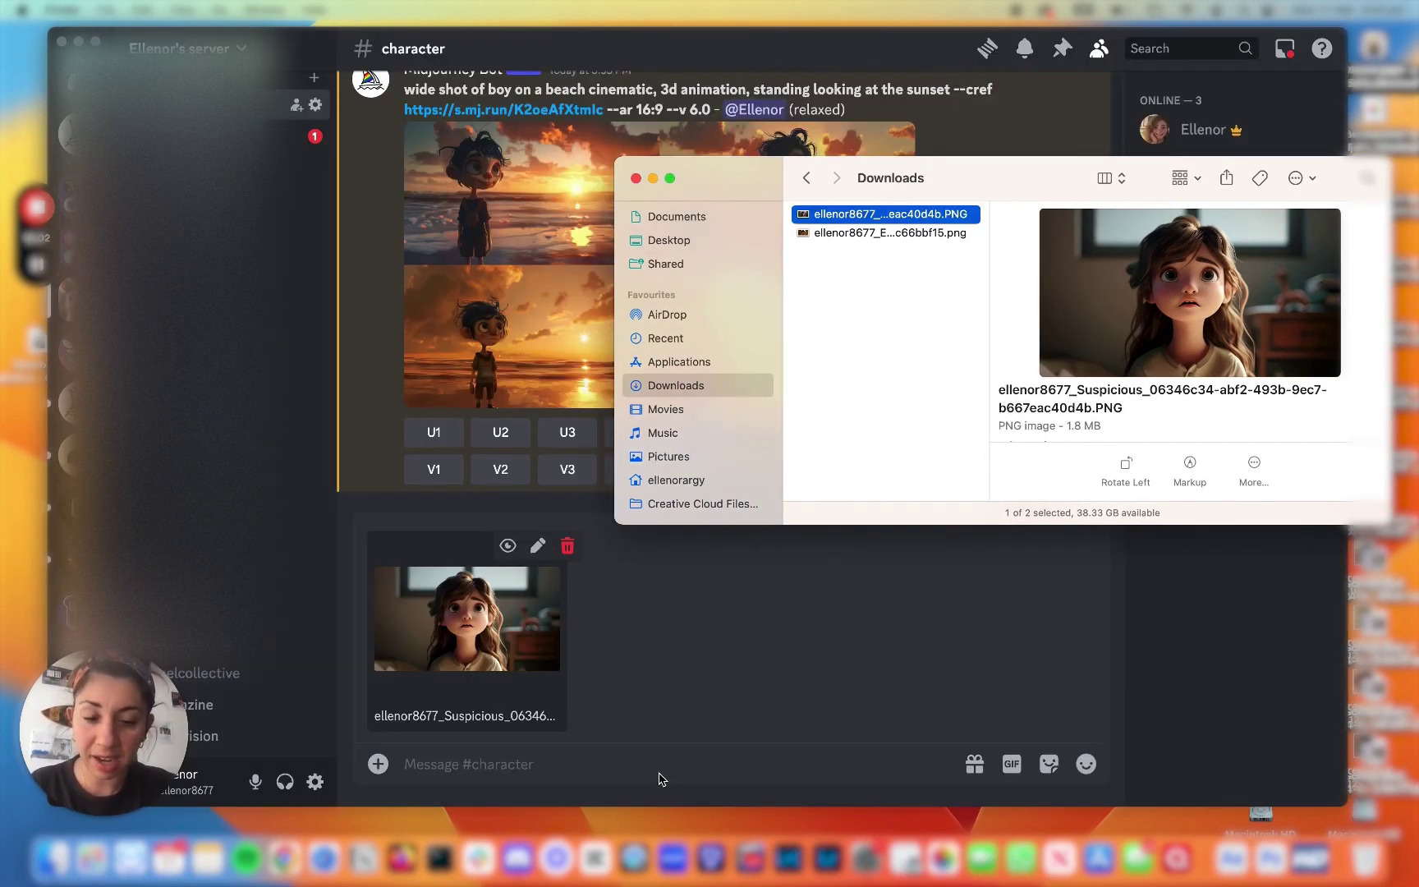
click(662, 781)
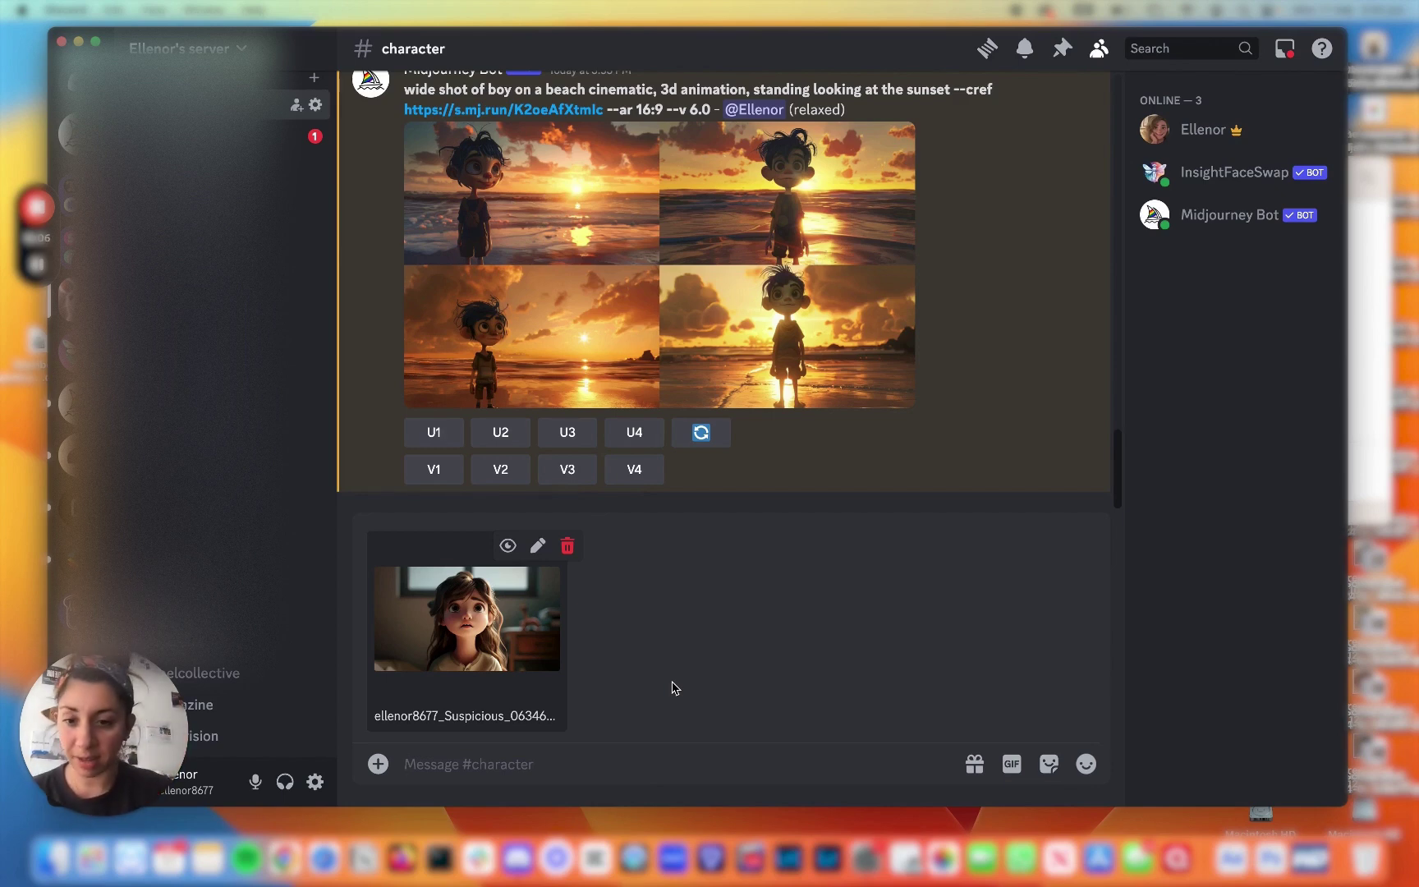
key(Return)
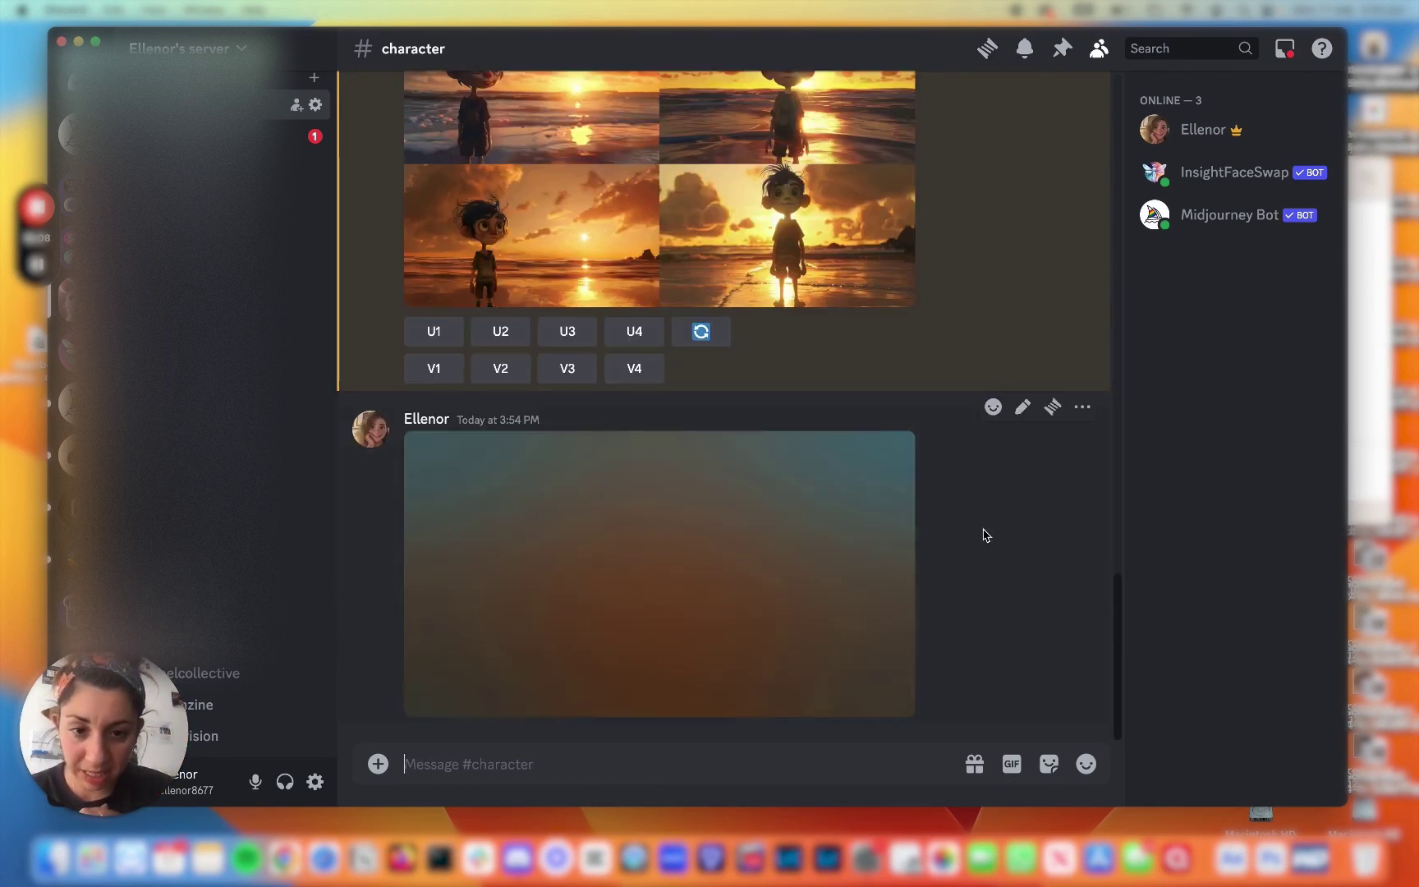
Submit /imagine 'young girl playing with a sandcastle' with --cref linking to the posted girl image.
text(/)
click(824, 474)
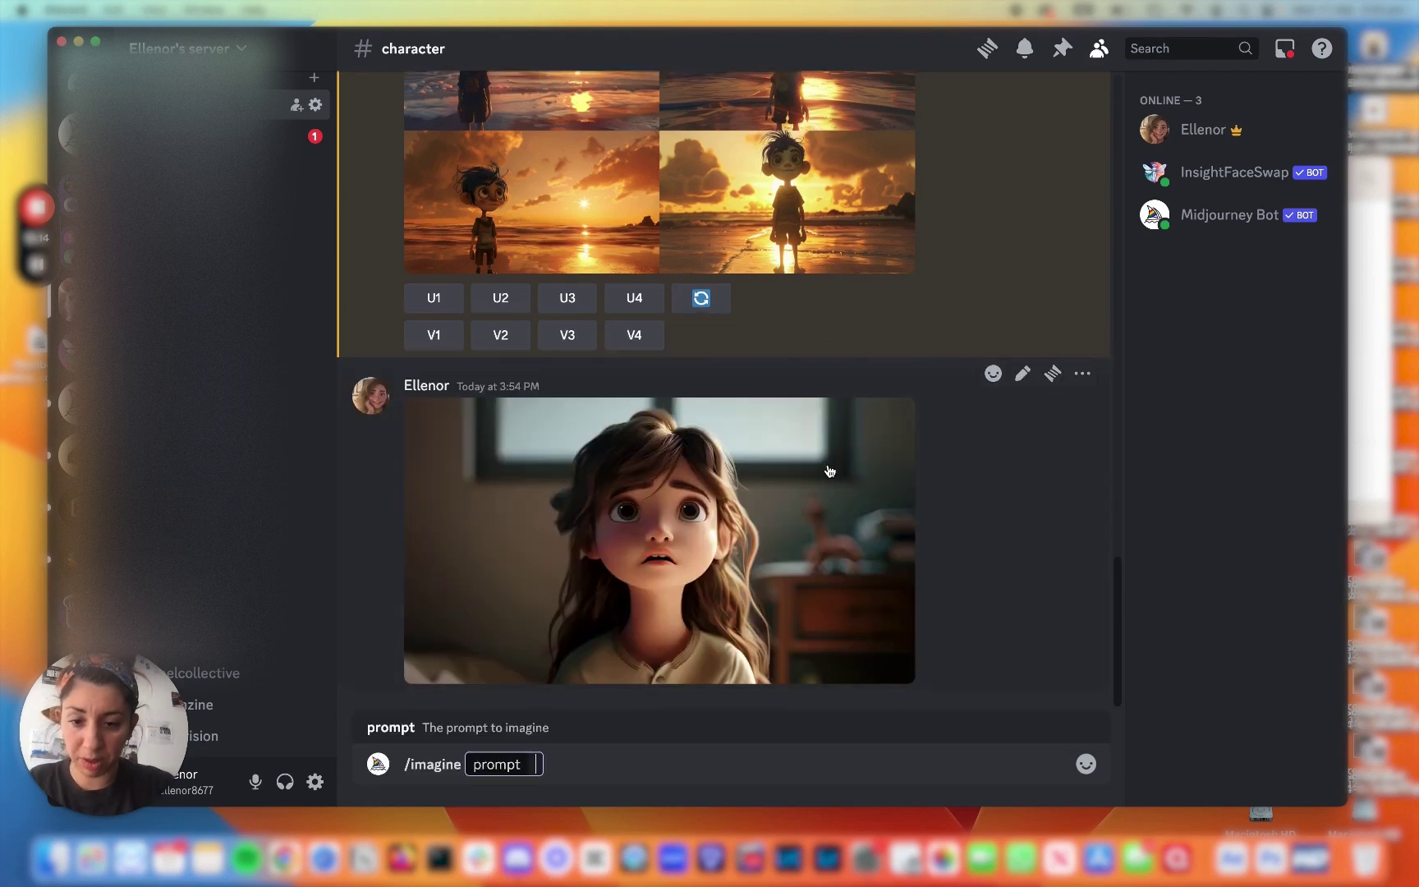
text(young g)
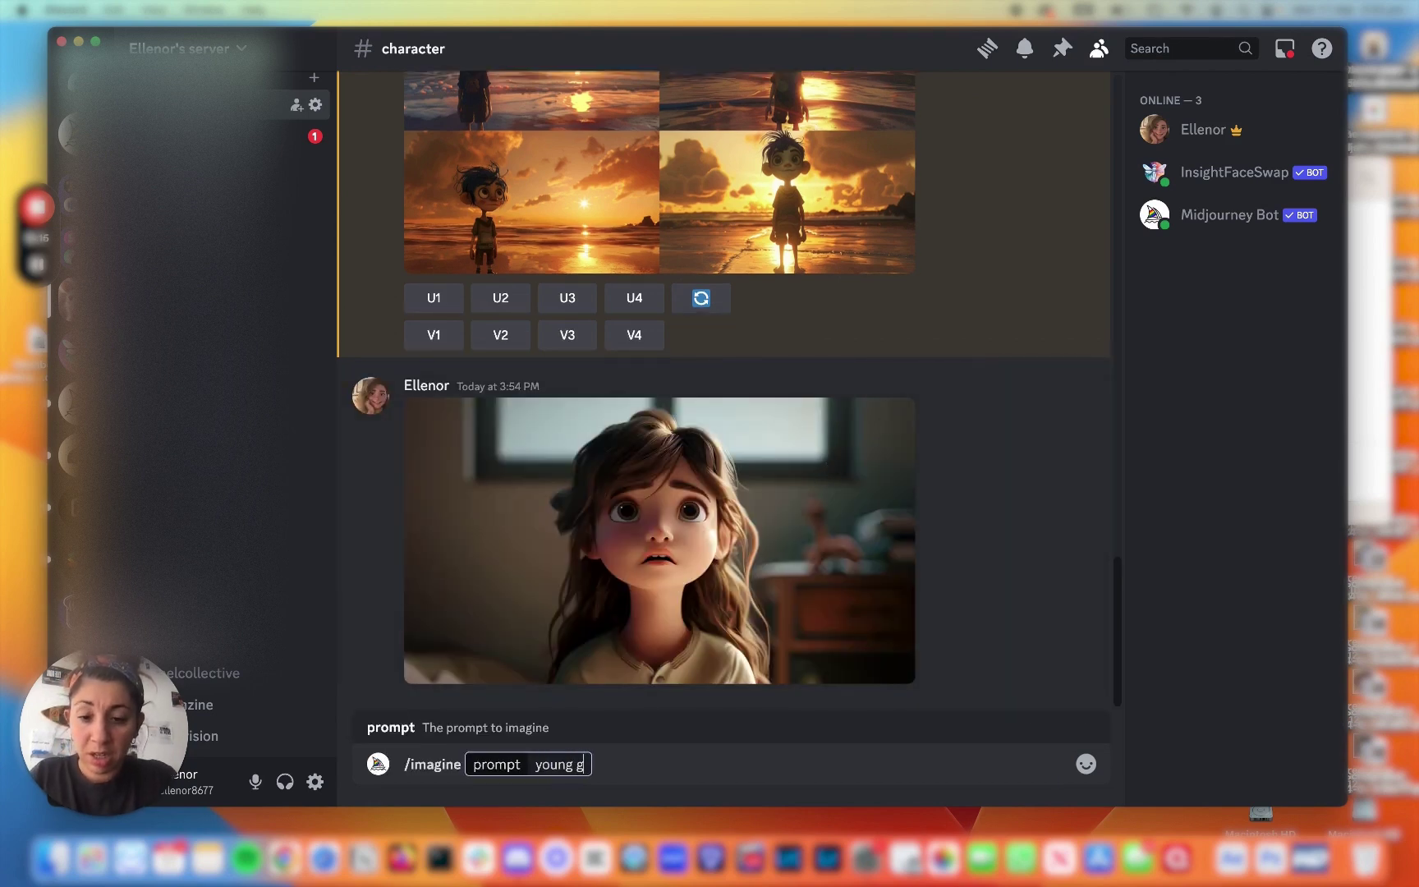
text(irl play)
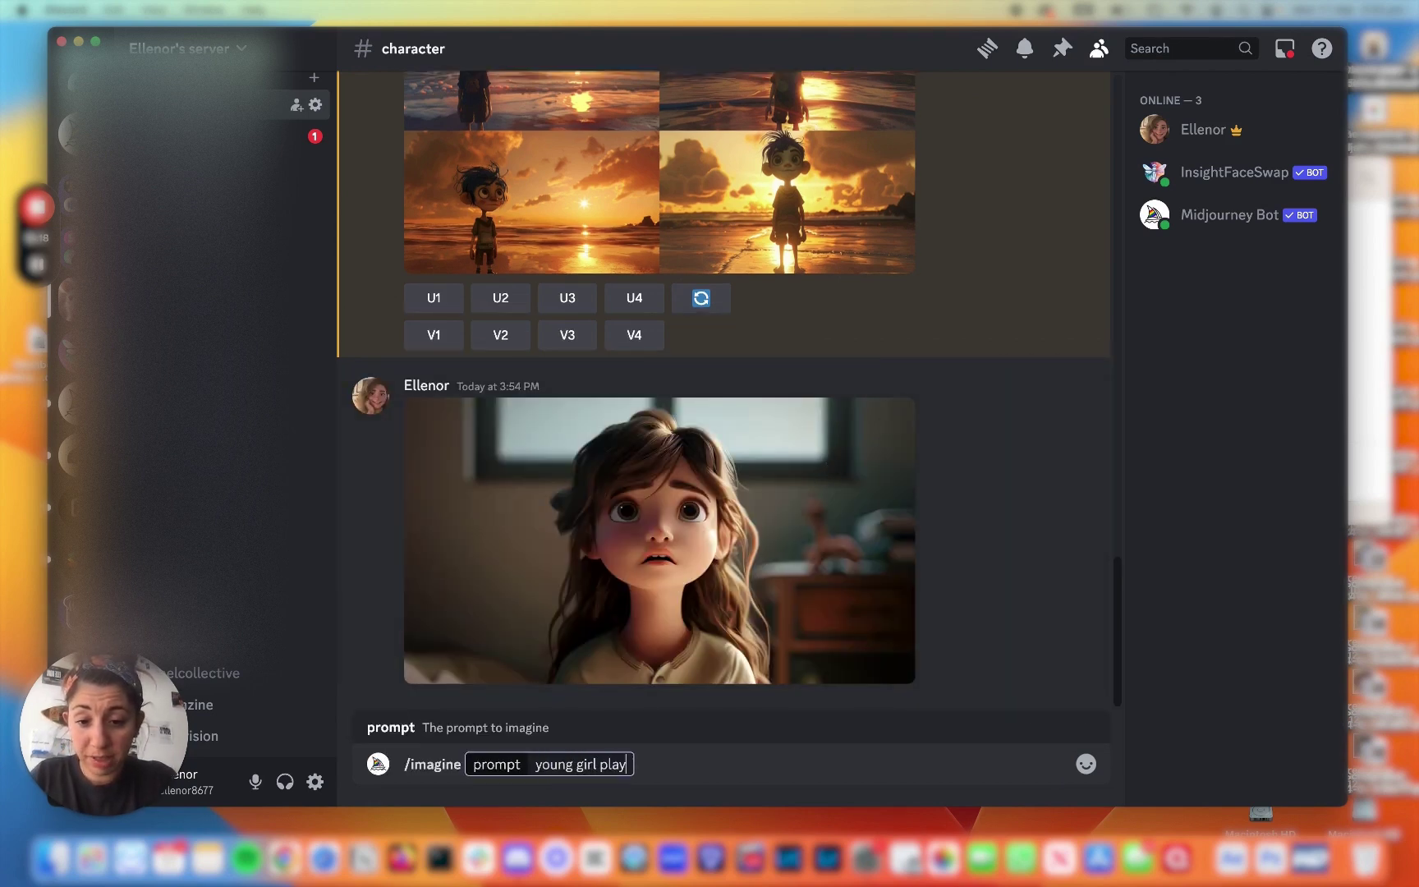
text(ing with a sandc)
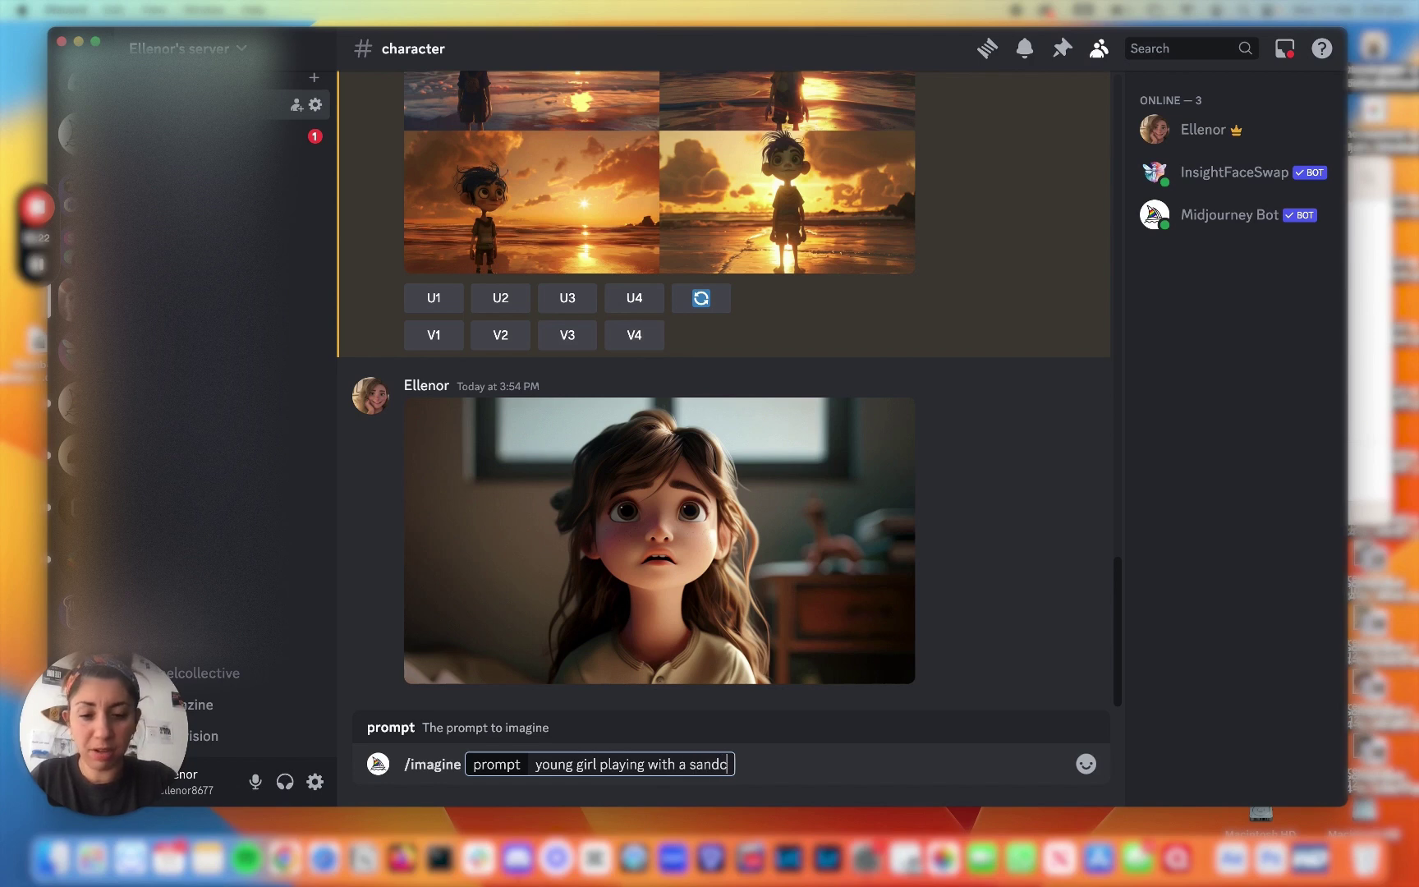
text(a)
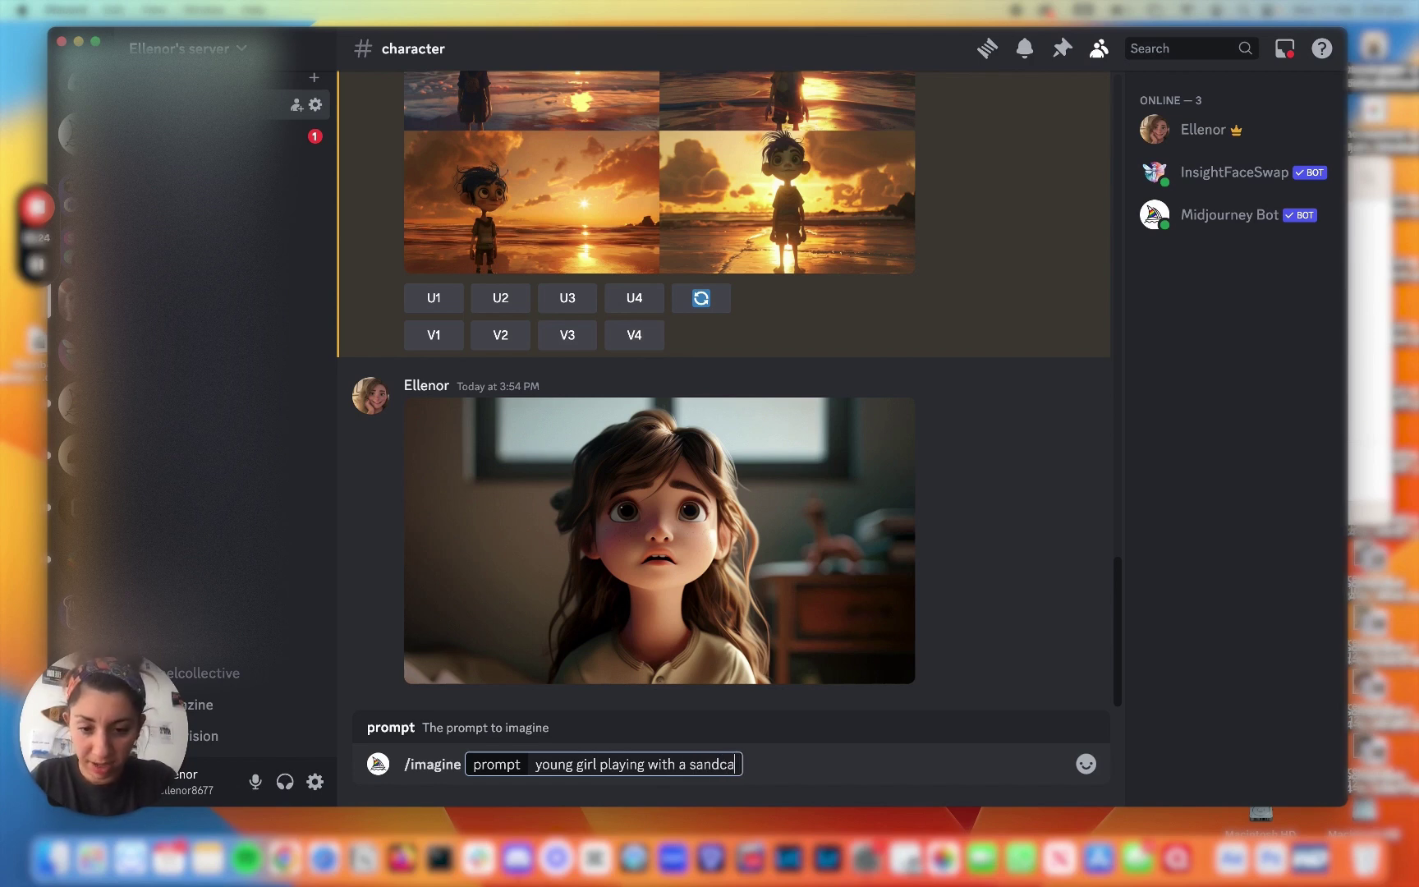
text(stle)
right_click(675, 519)
click(774, 710)
click(813, 763)
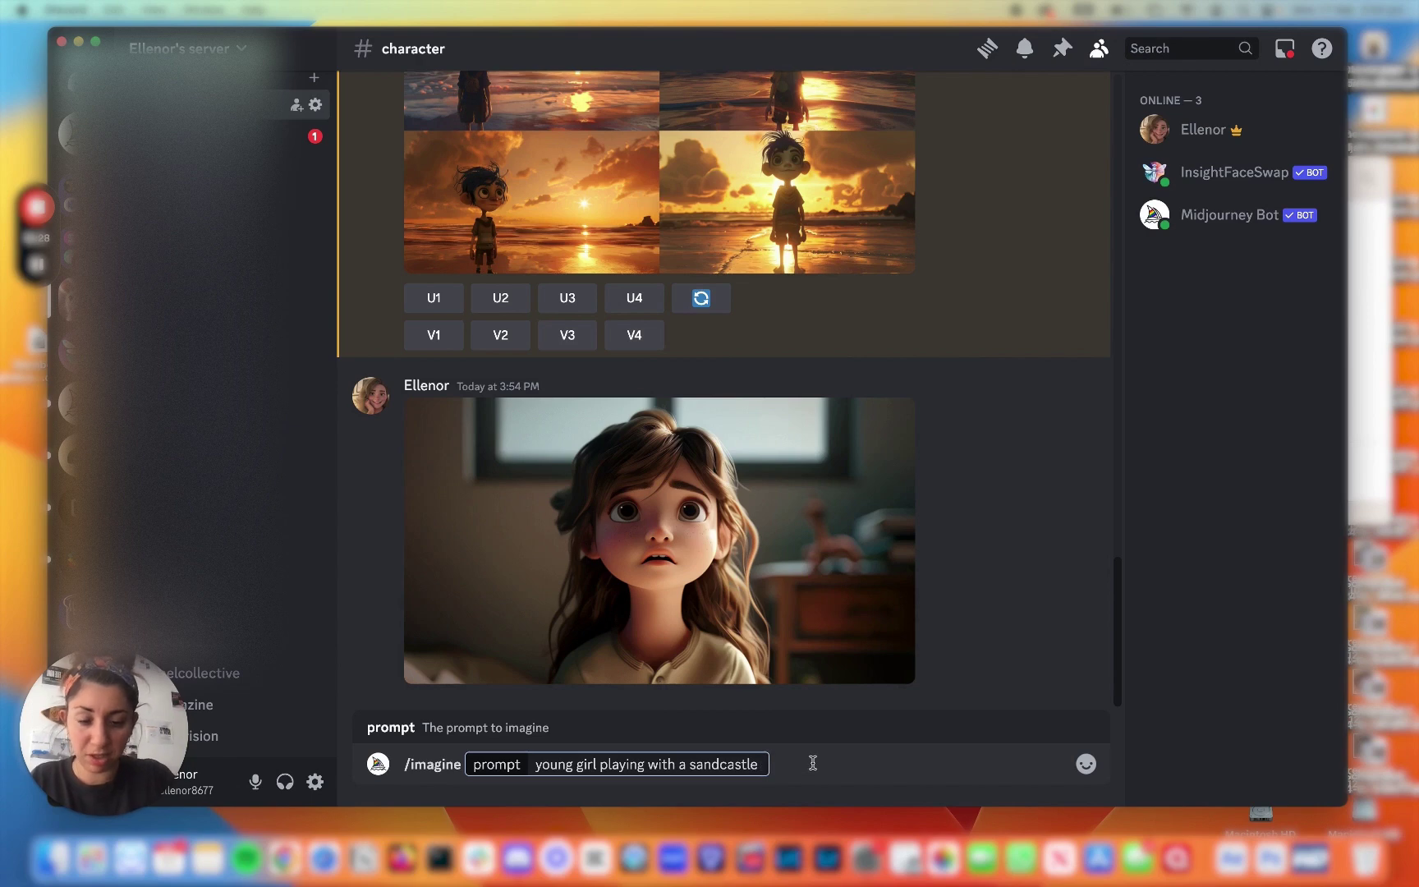
text(--cref)
key(super+v)
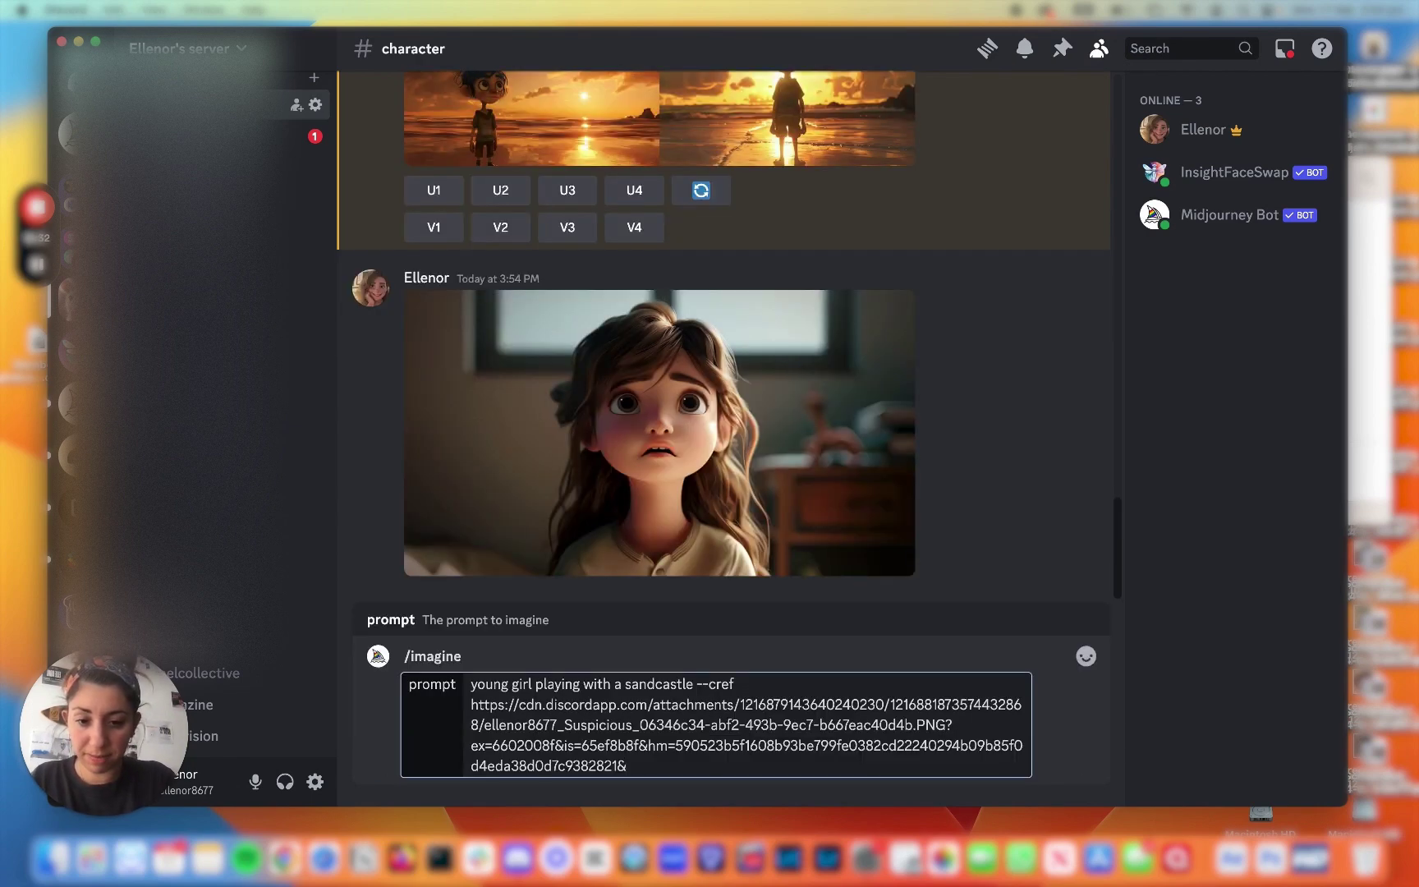
key(Return)
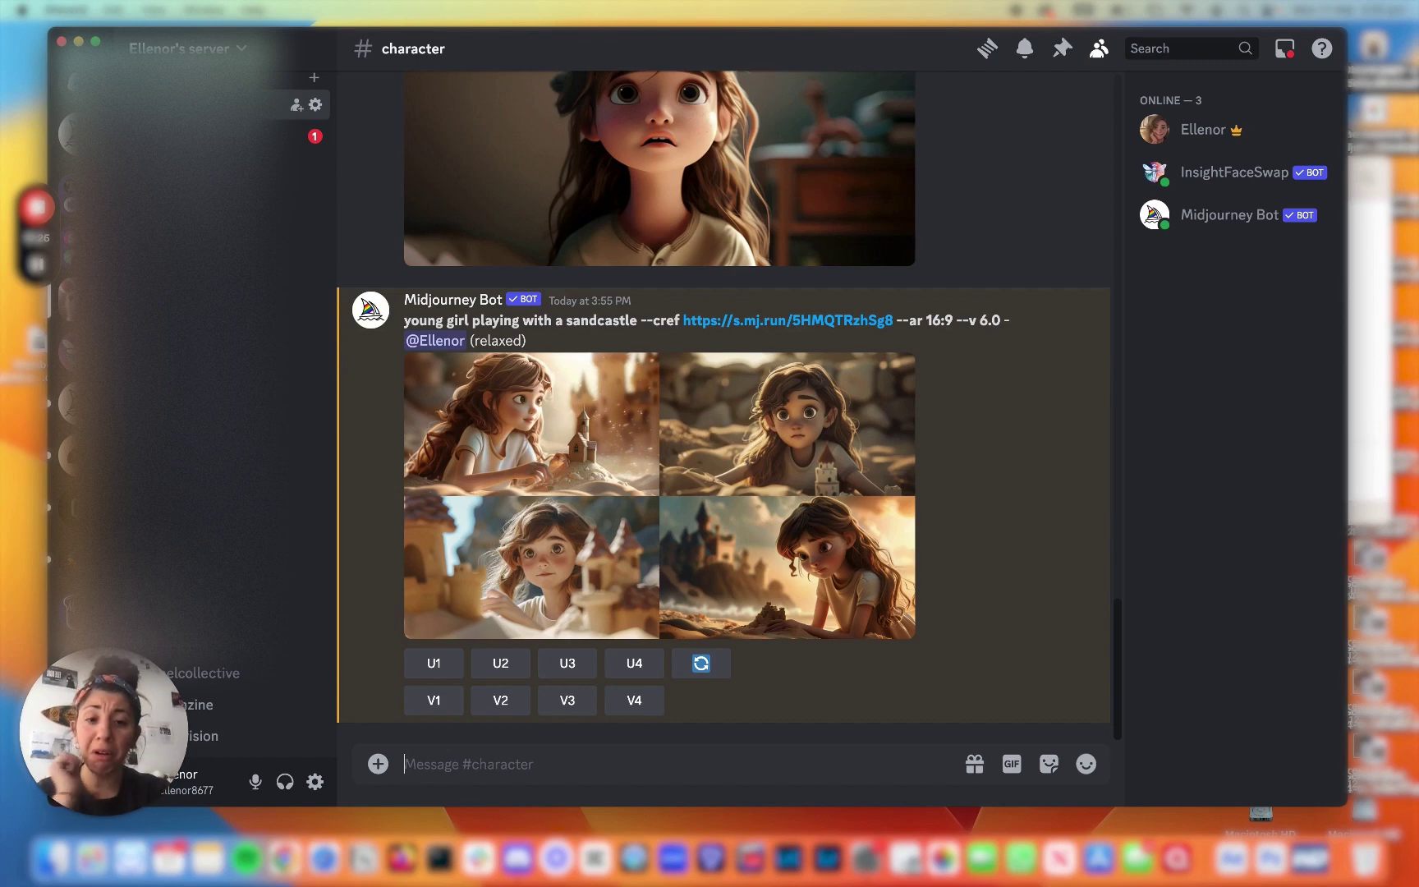
Inspect the sandcastle grid enlarged several times, then select its --cref link in the bot's prompt.
click(748, 562)
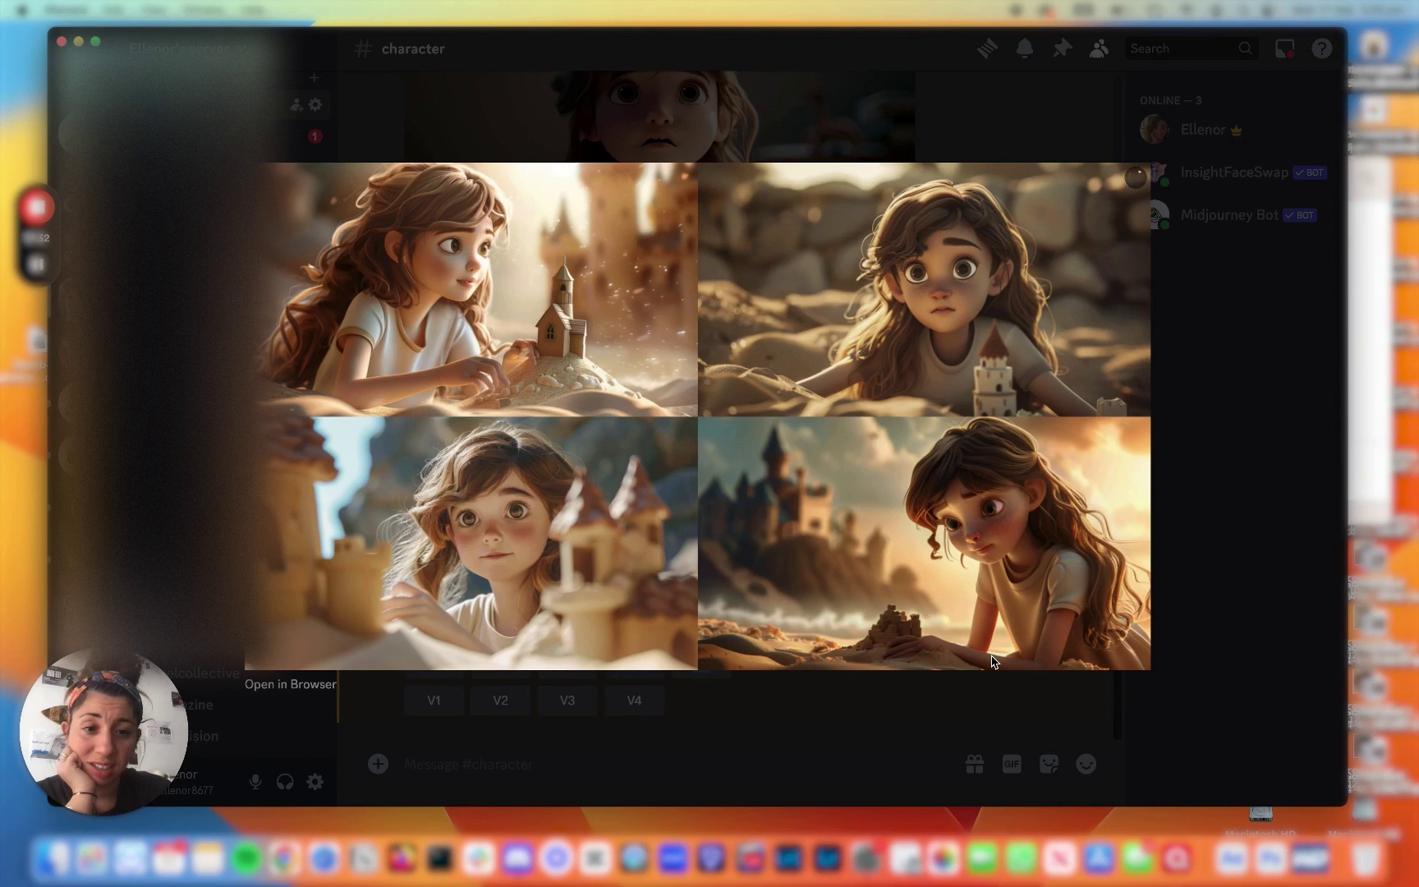
click(989, 126)
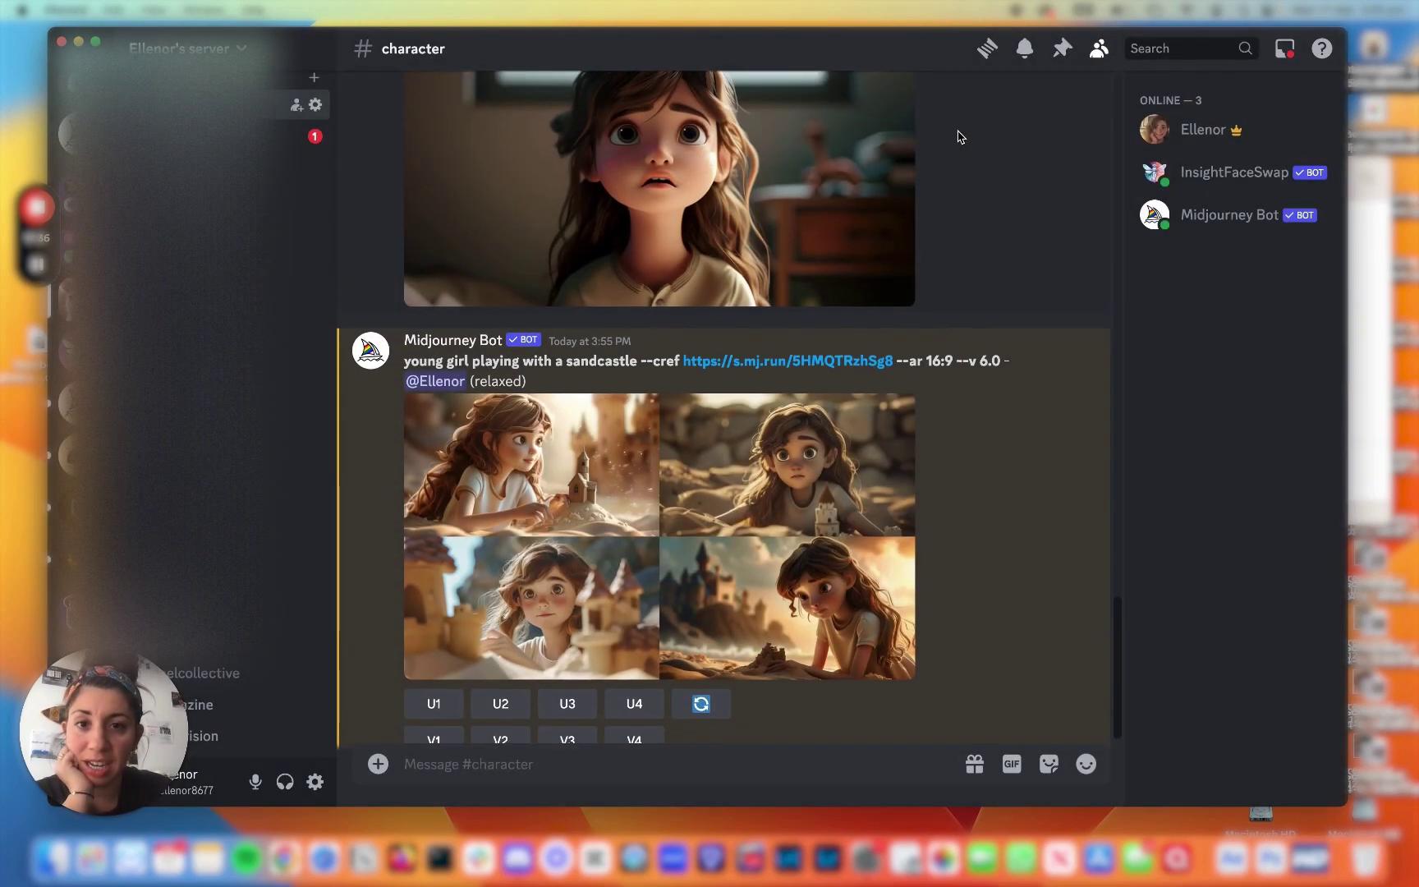
click(808, 584)
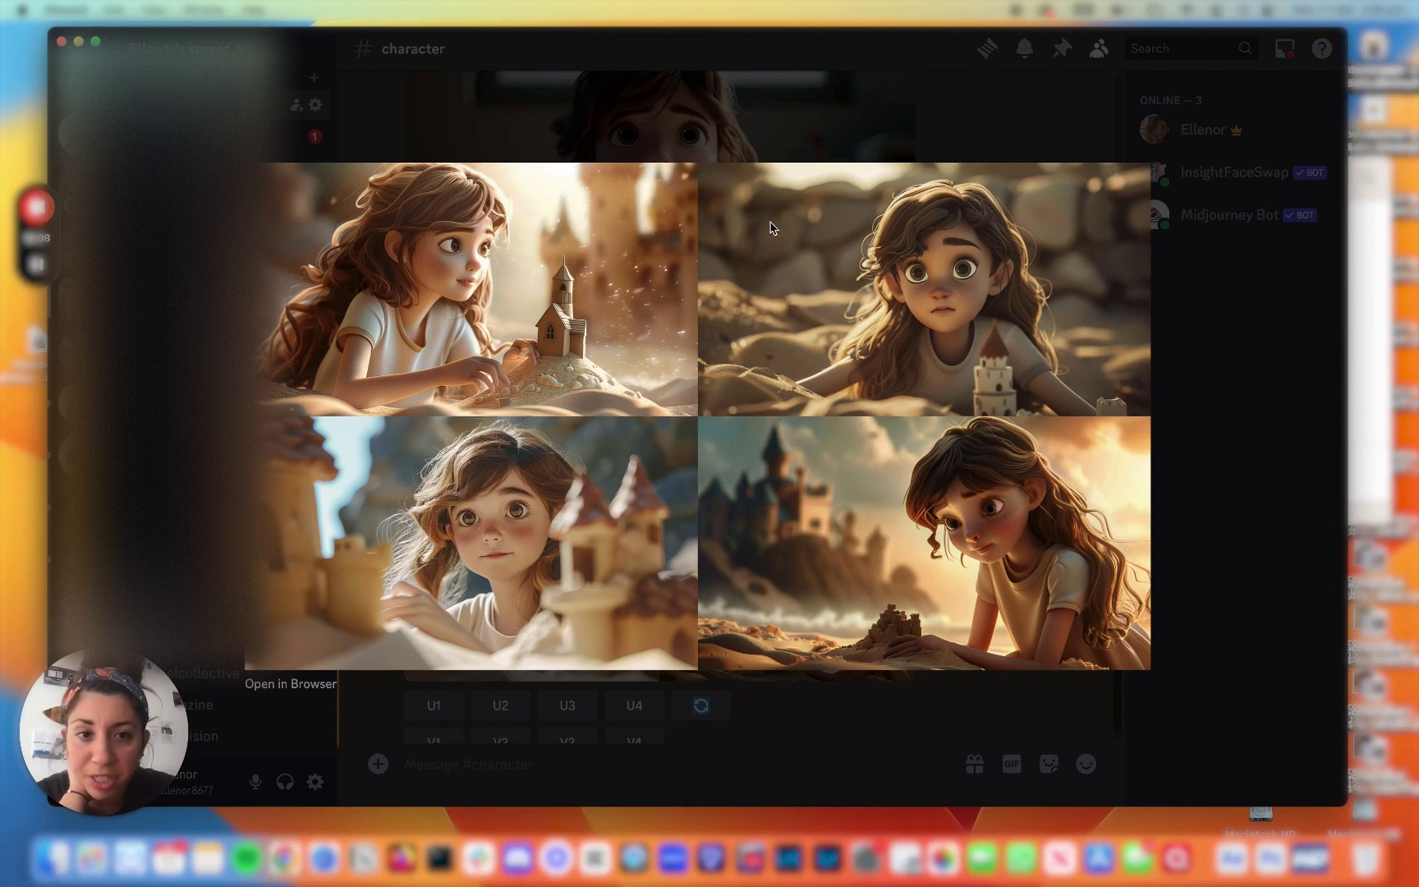
click(918, 155)
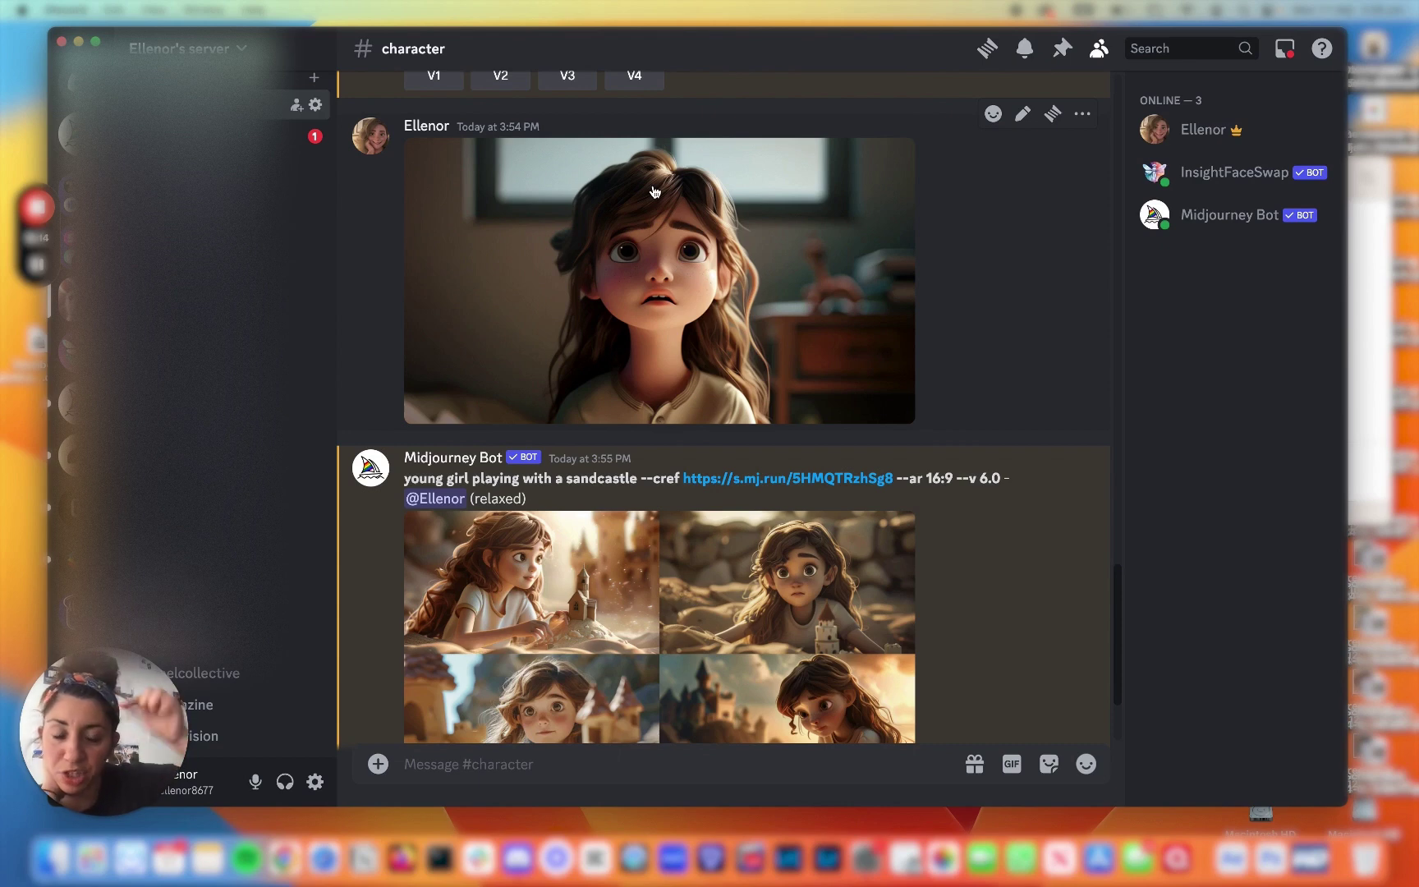
click(801, 612)
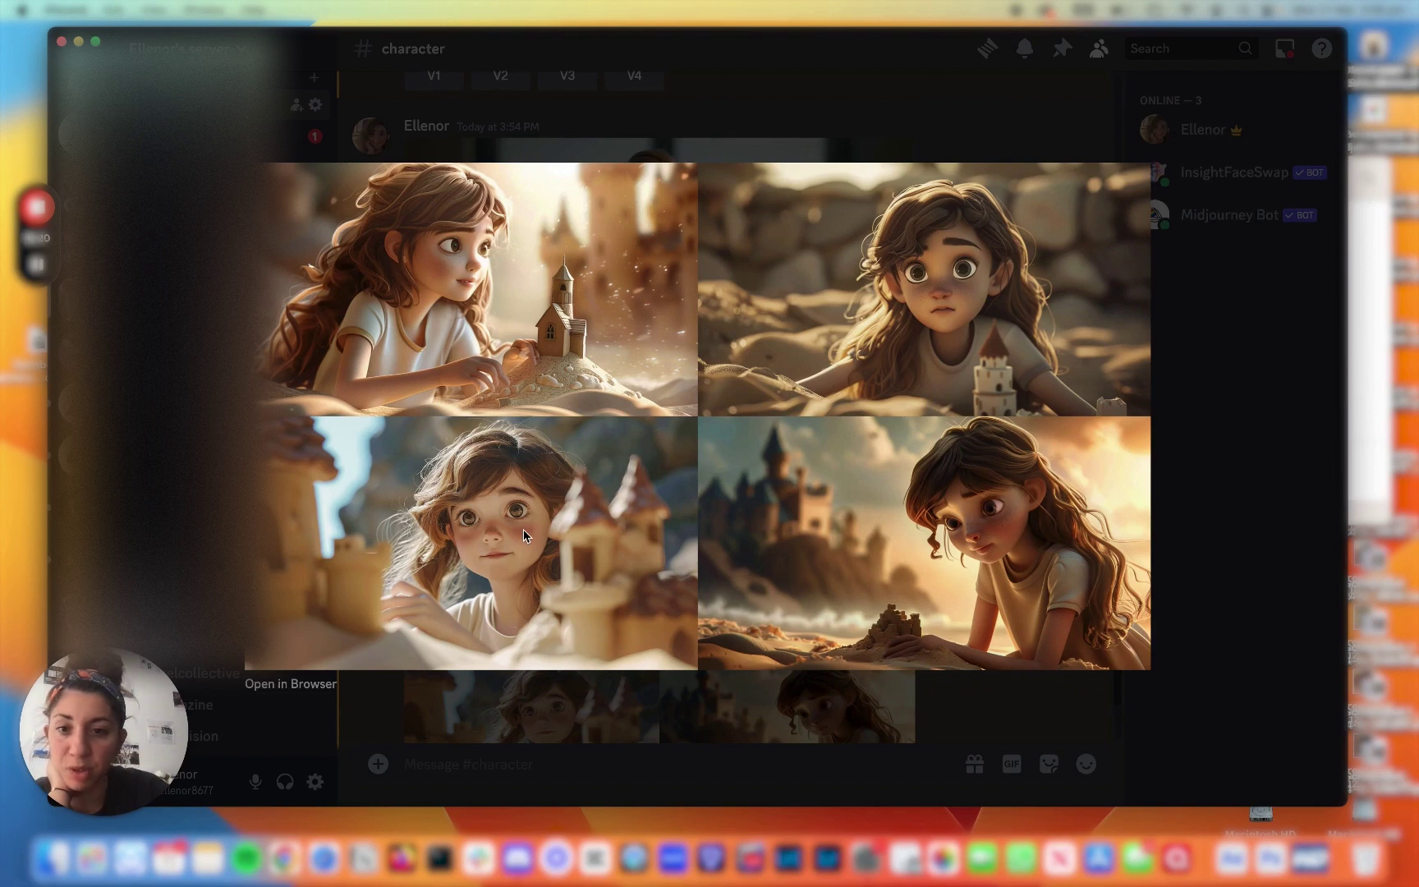
click(1004, 731)
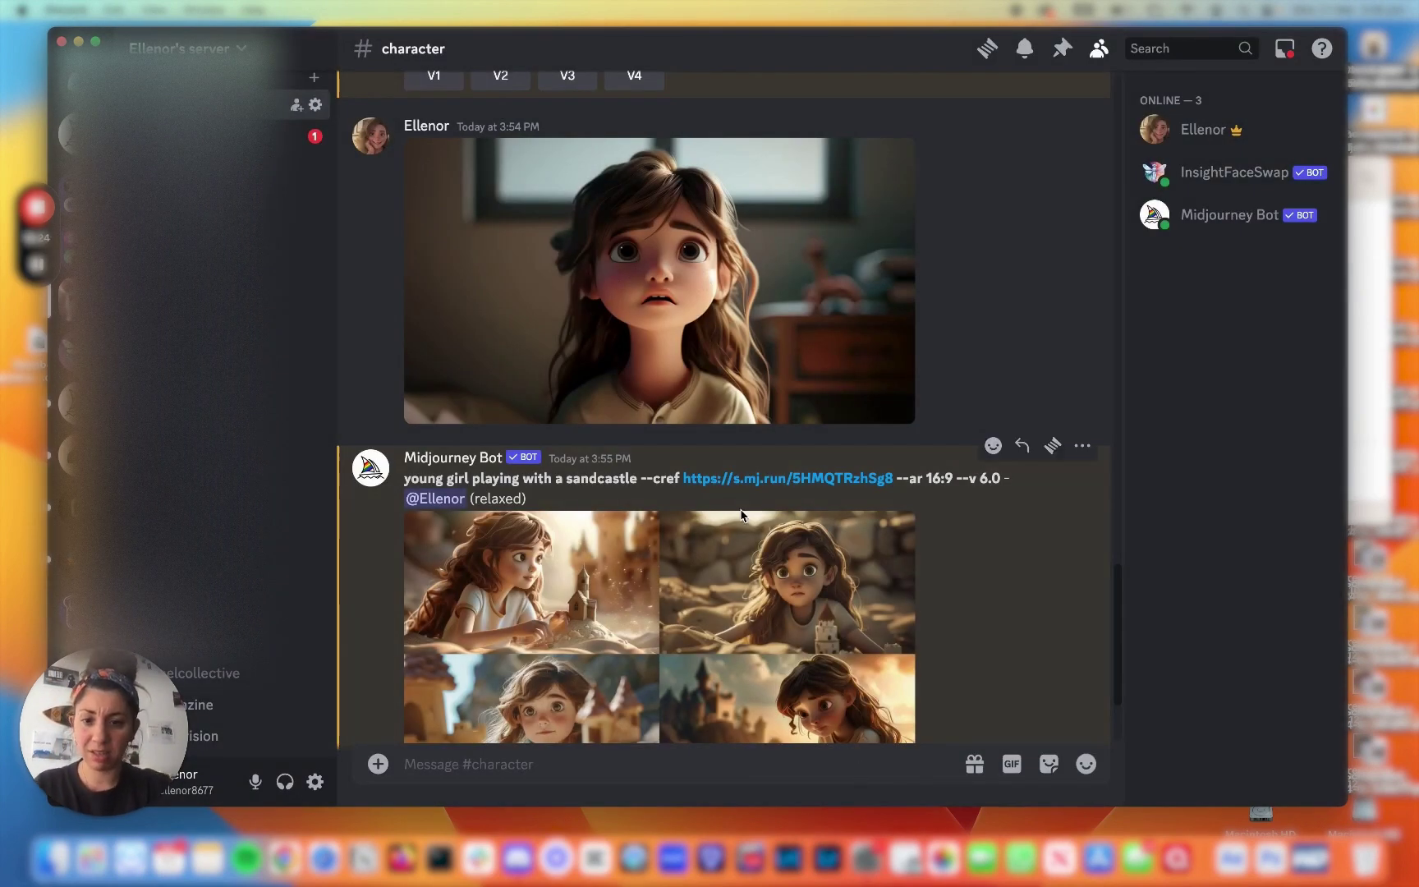
drag(640, 476, 890, 491)
key(super+c)
Submit /imagine 'young girl standing in front of a large space ship, in space, looking scared' with the --cref link.
click(723, 766)
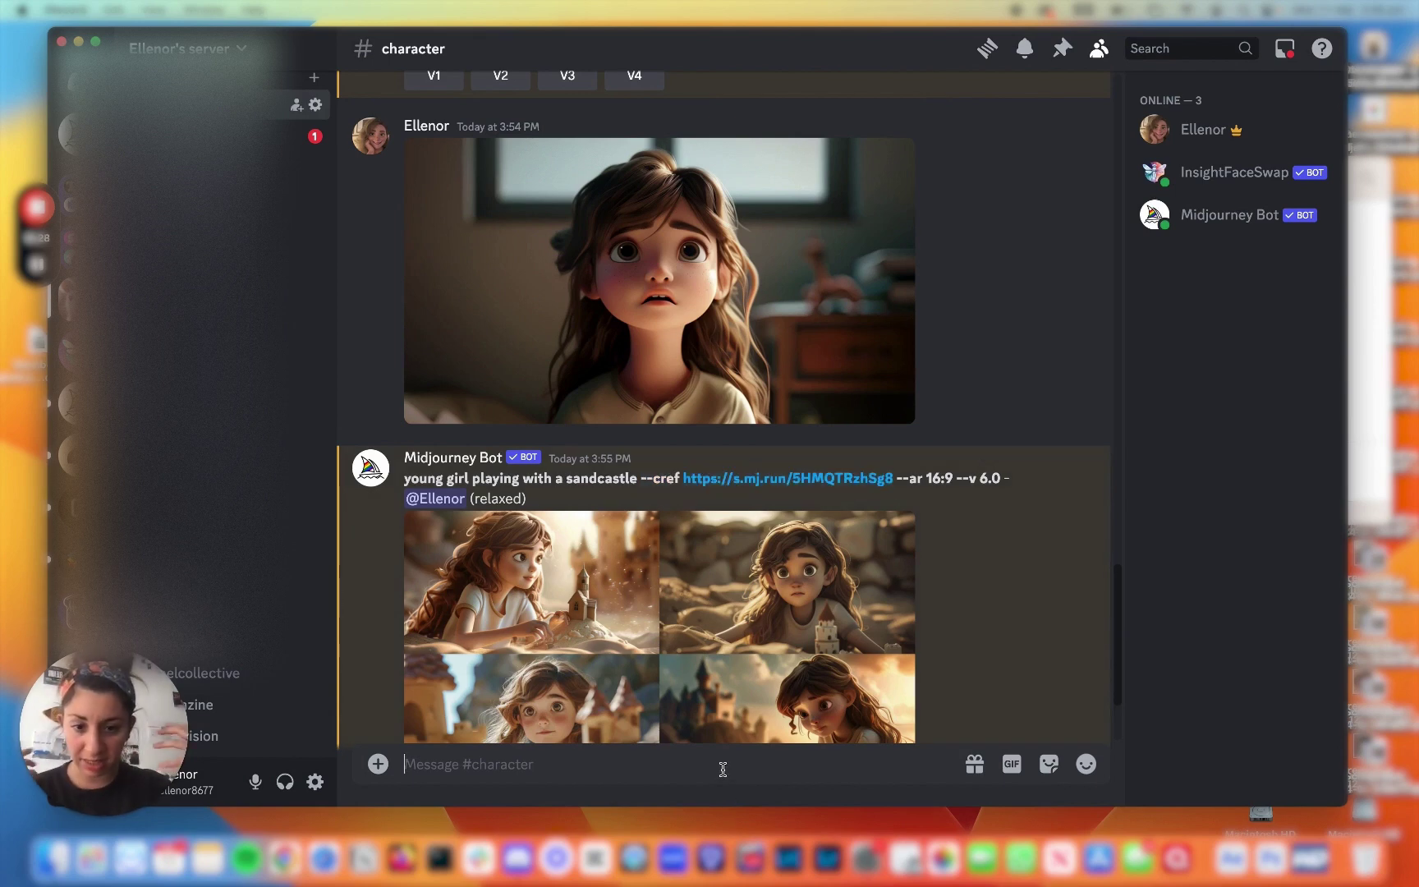
text(/)
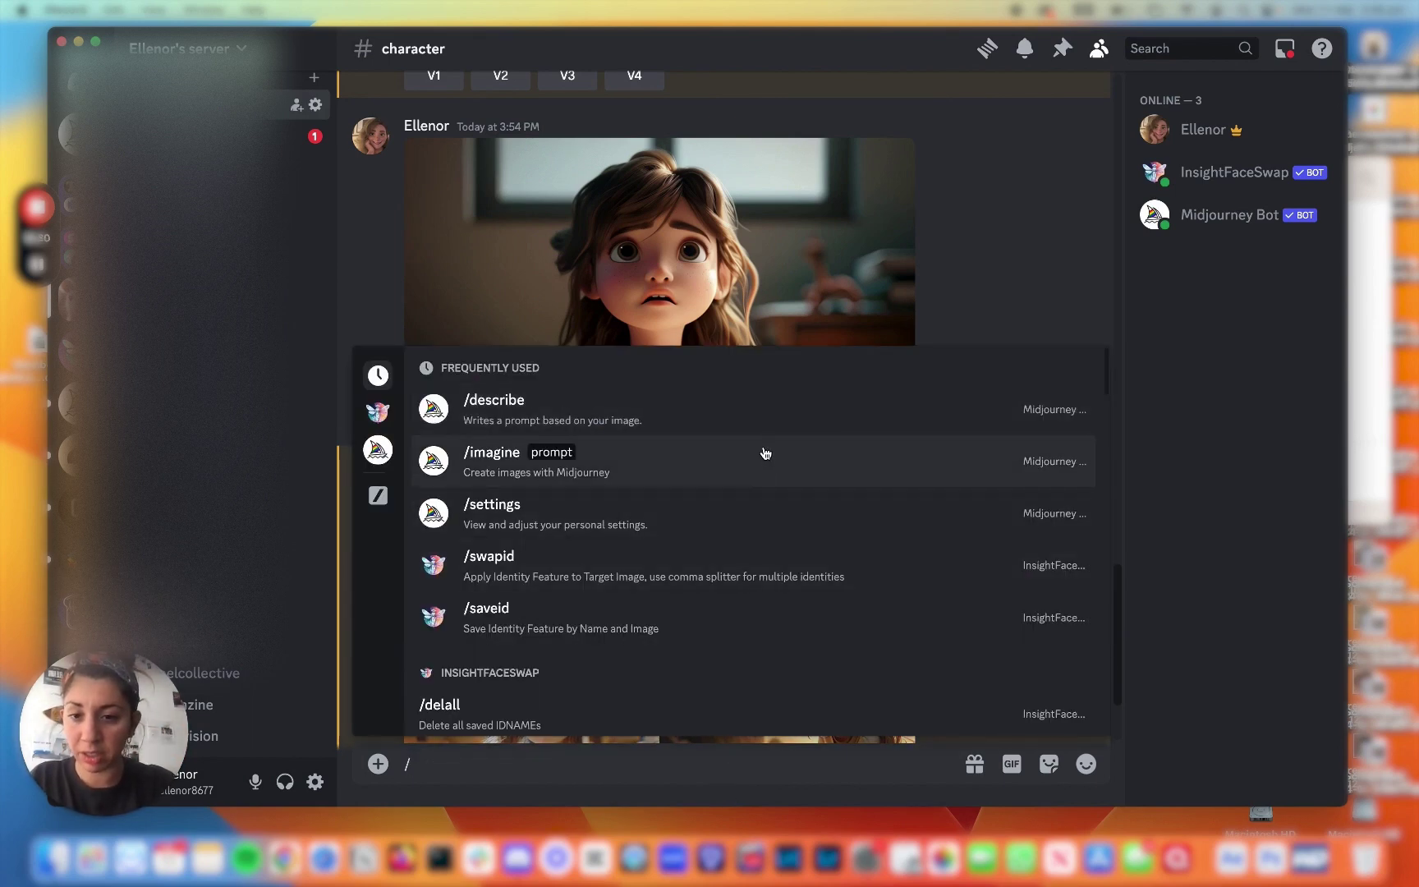
click(769, 481)
text(young girl standing in front of a large space shop)
key(BackSpace)
key(BackSpace)
text(ip, in cps)
key(BackSpace)
key(BackSpace)
key(BackSpace)
text(space)
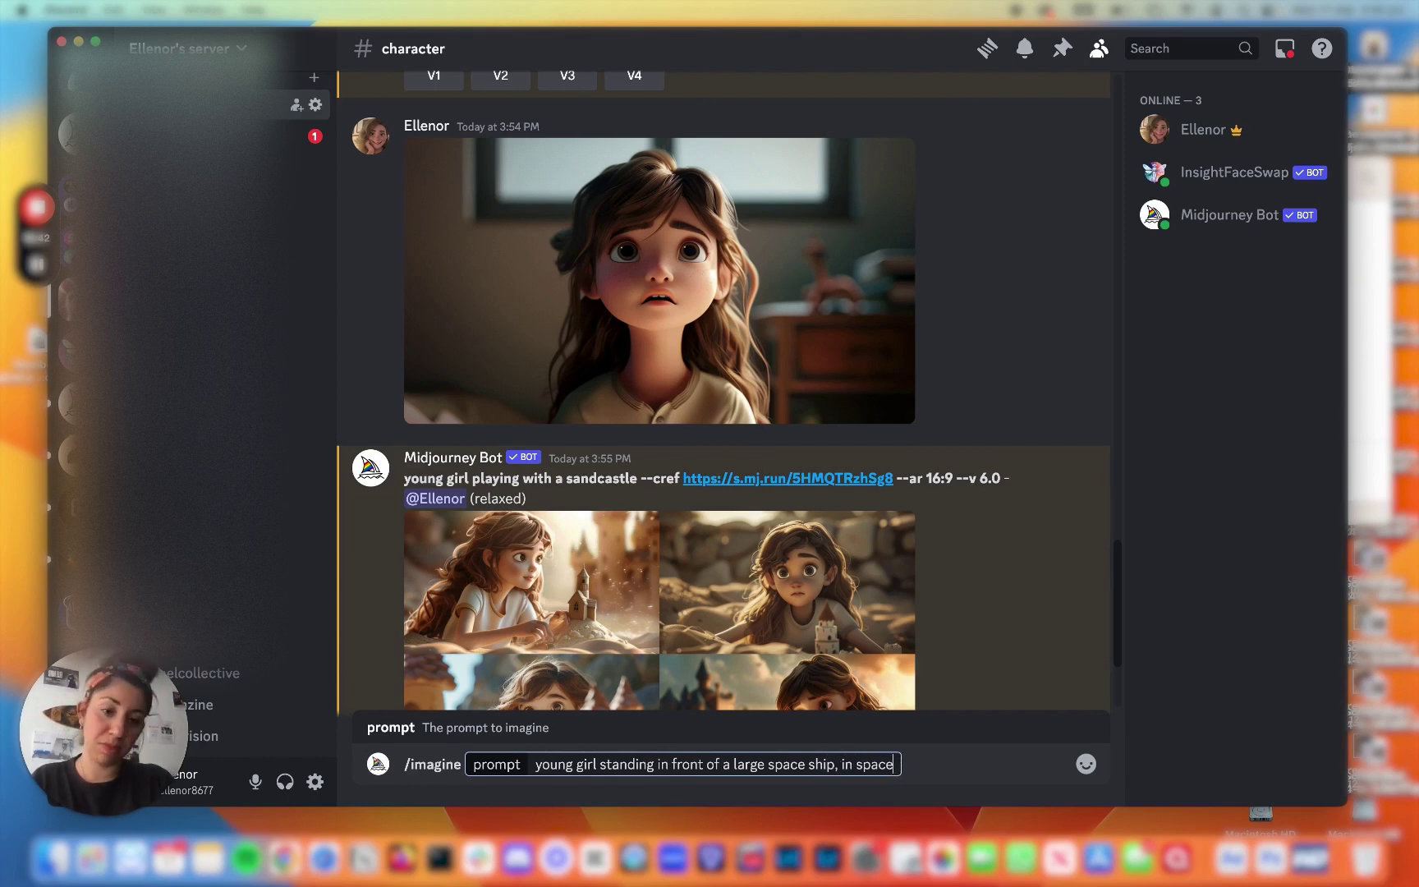
text(, looking scared)
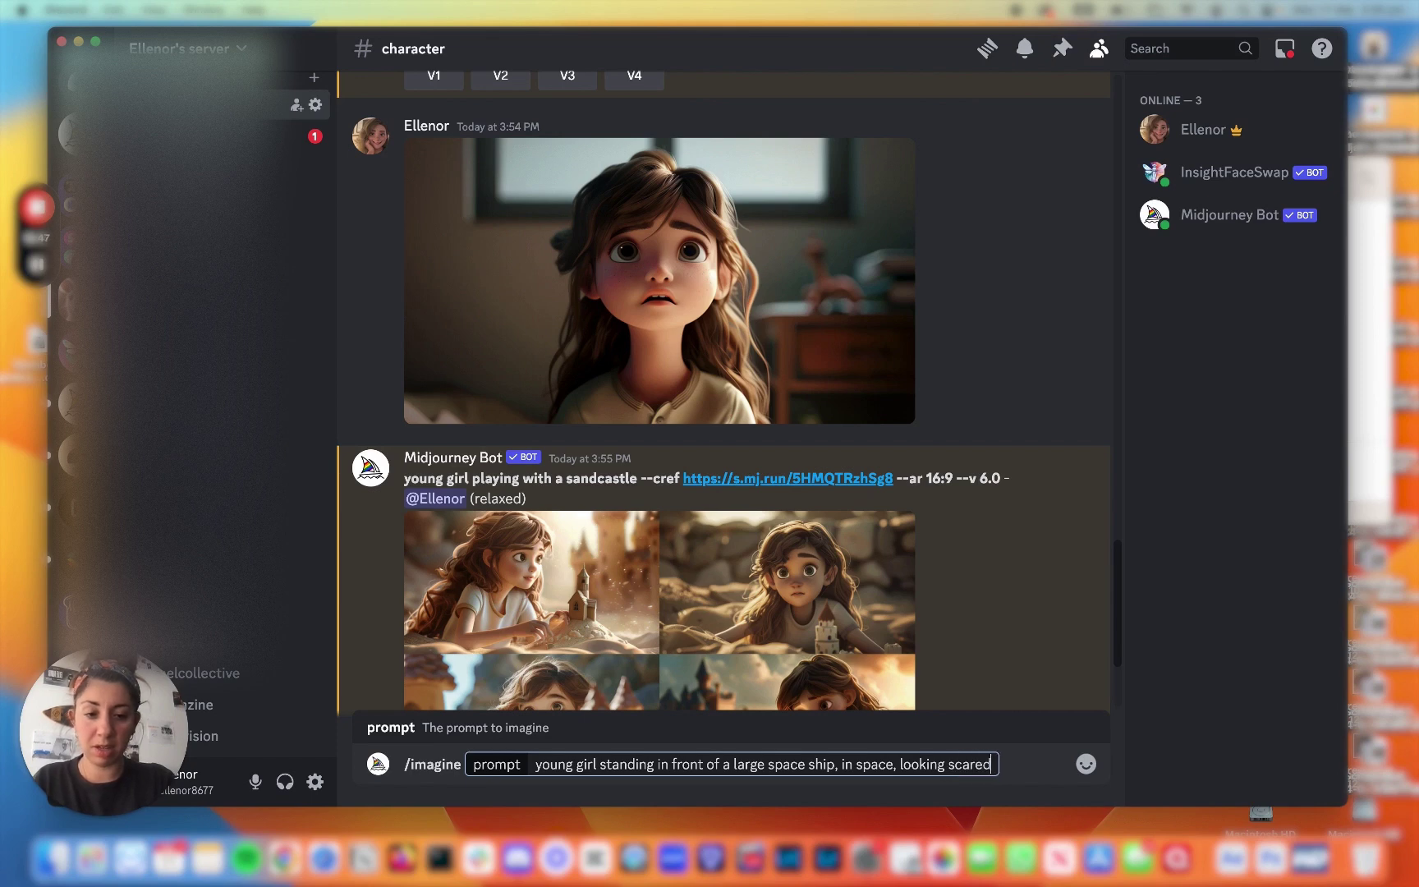
key(super+v)
key(Return)
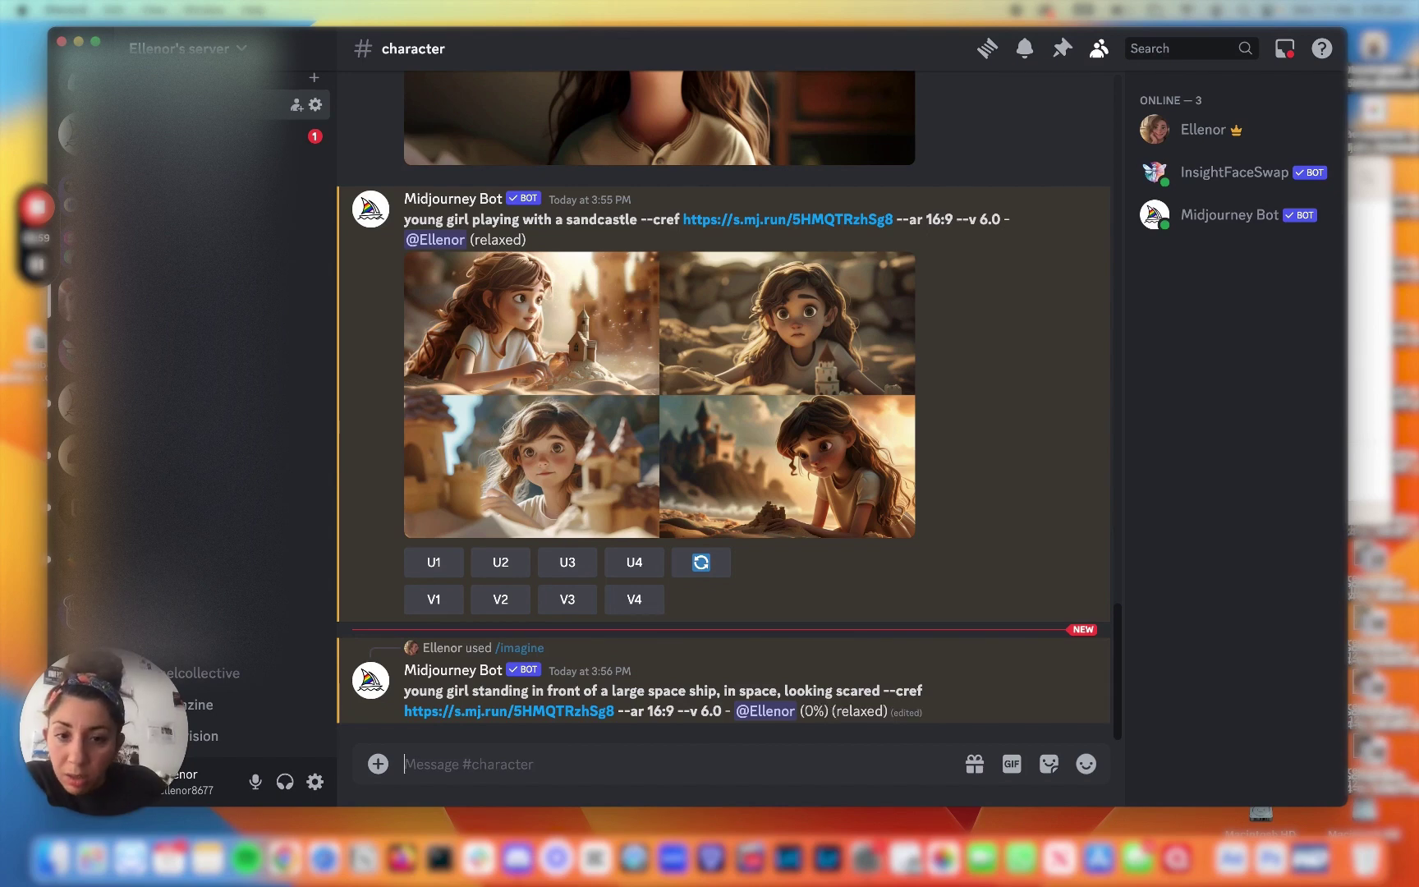
Enlarge the scared-girl space ship grid twice for a closer look, closing the viewer each time.
scroll(924, 452, up, 2)
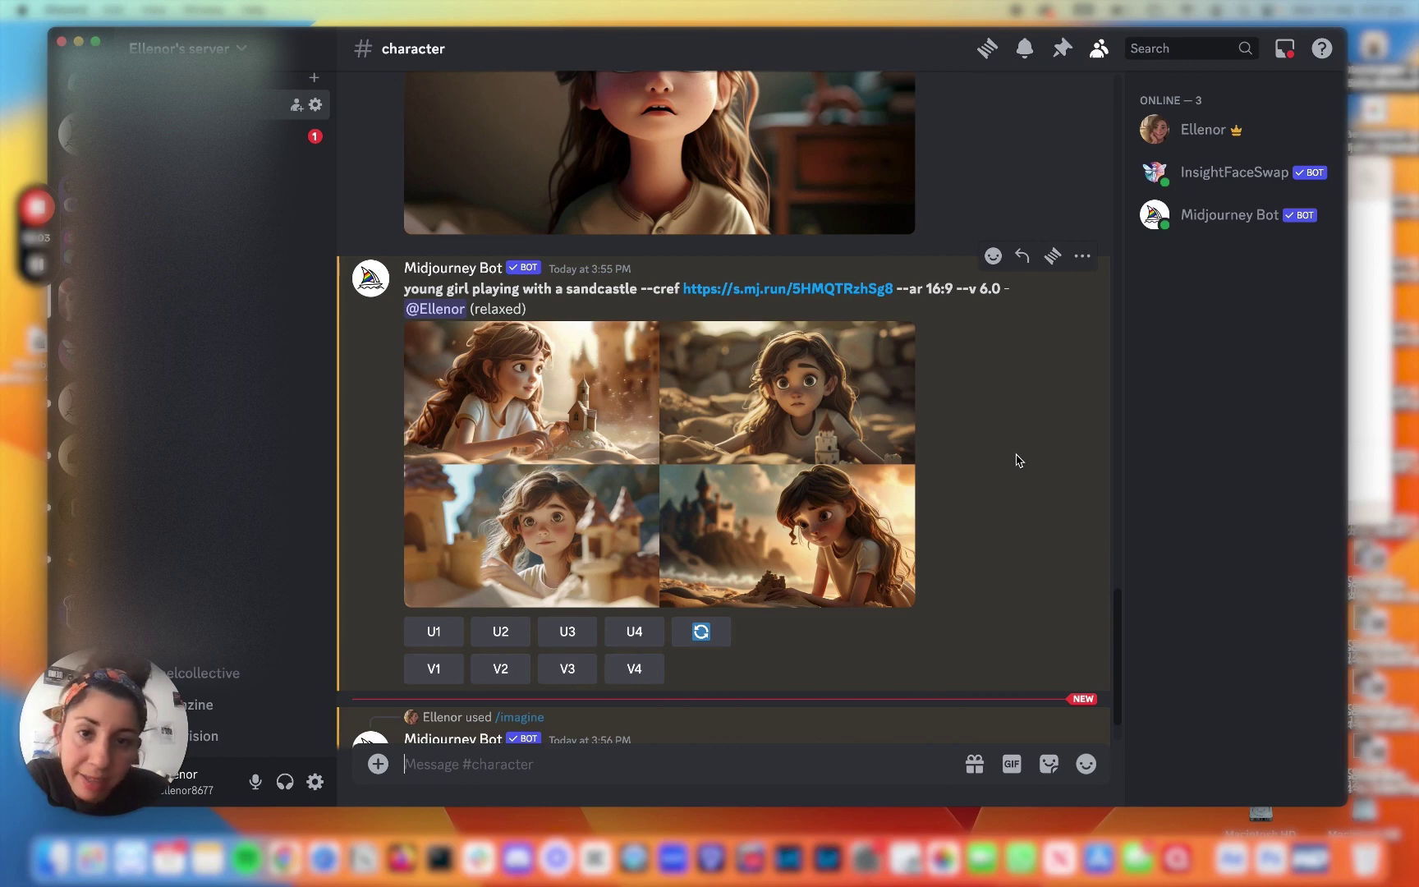
scroll(1018, 460, down, 2)
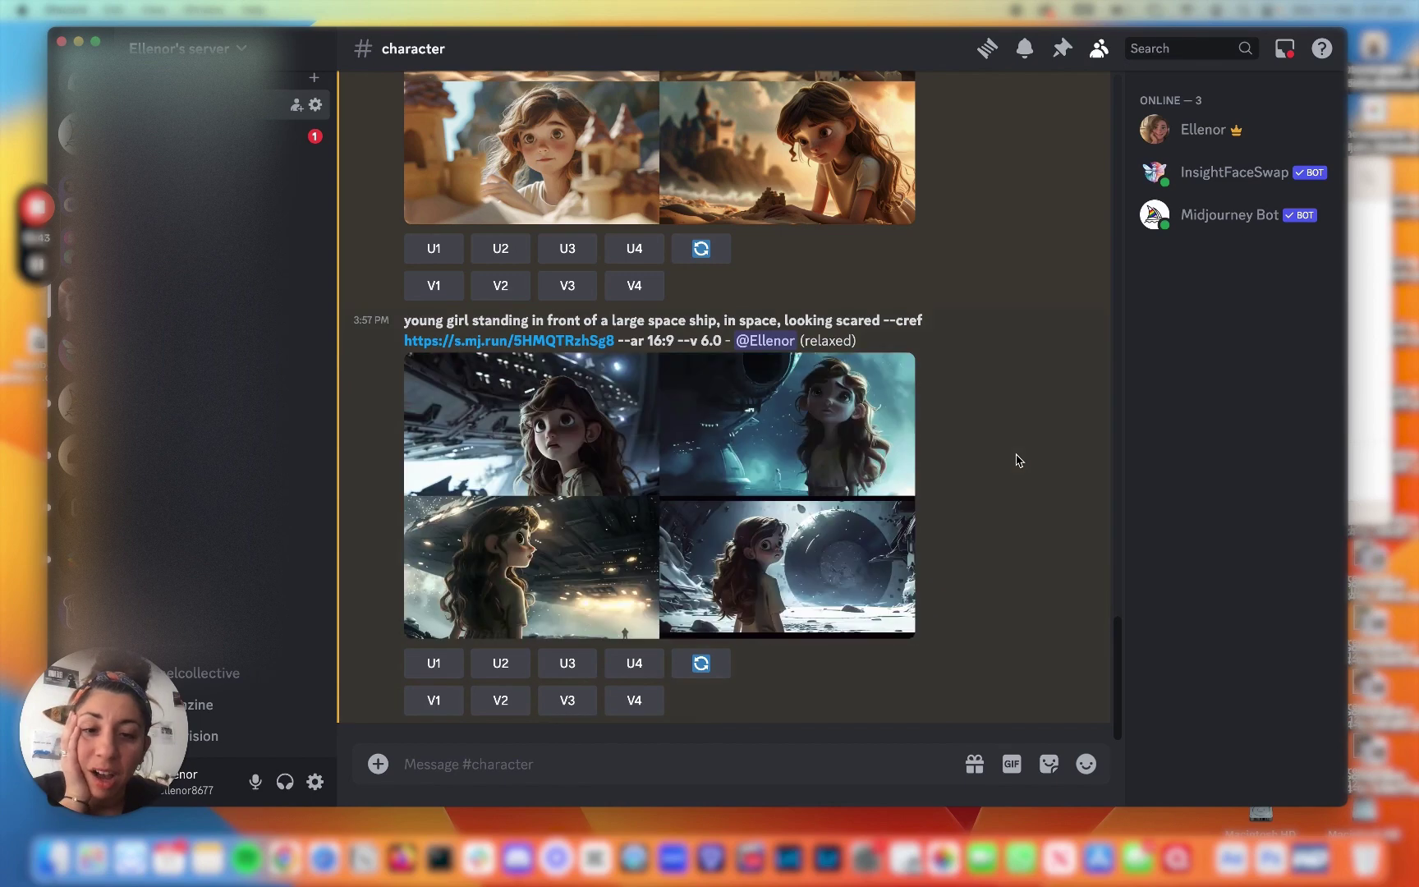
click(762, 501)
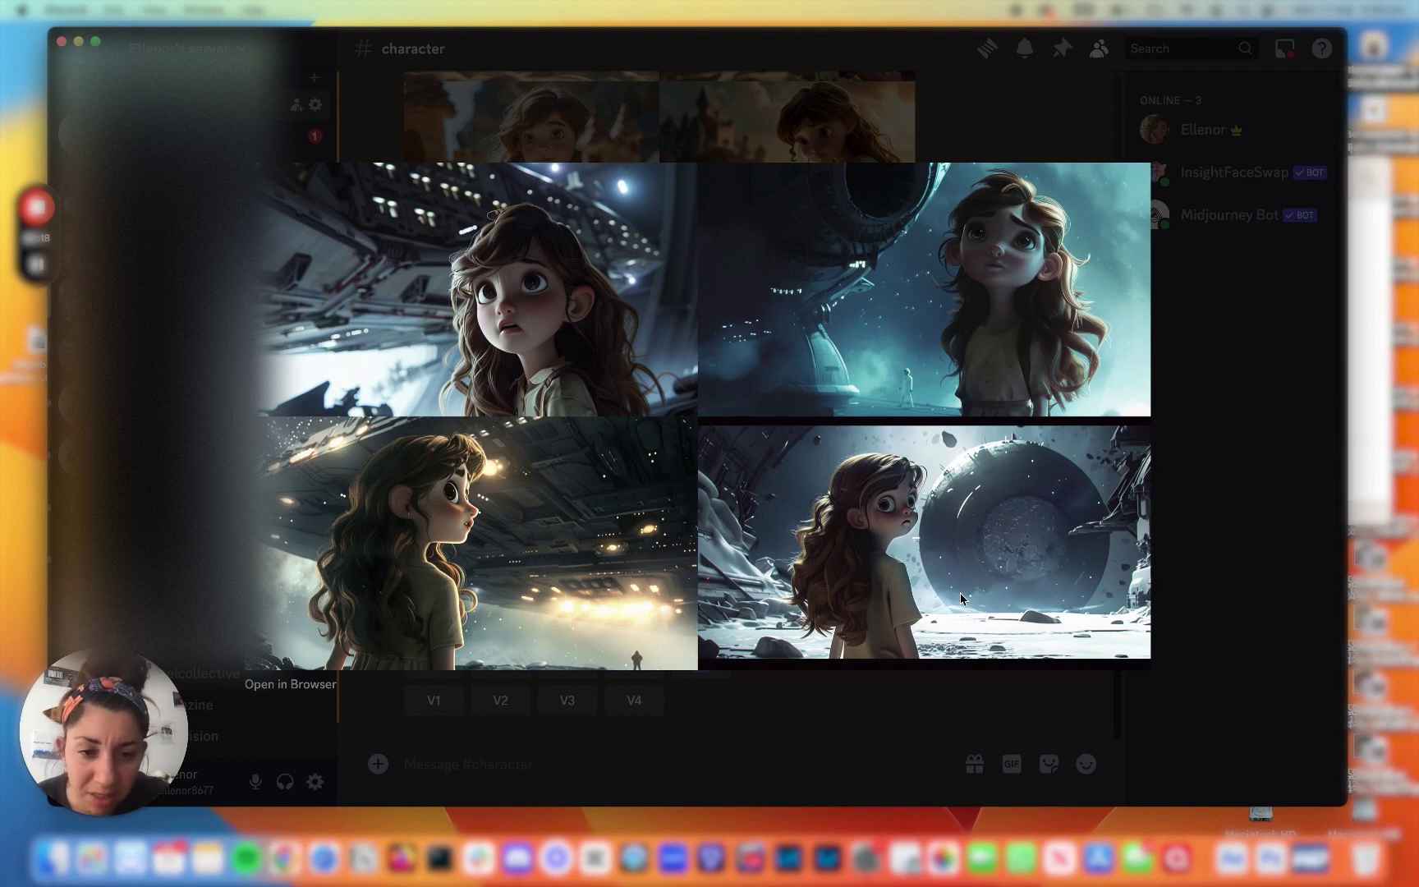
click(876, 730)
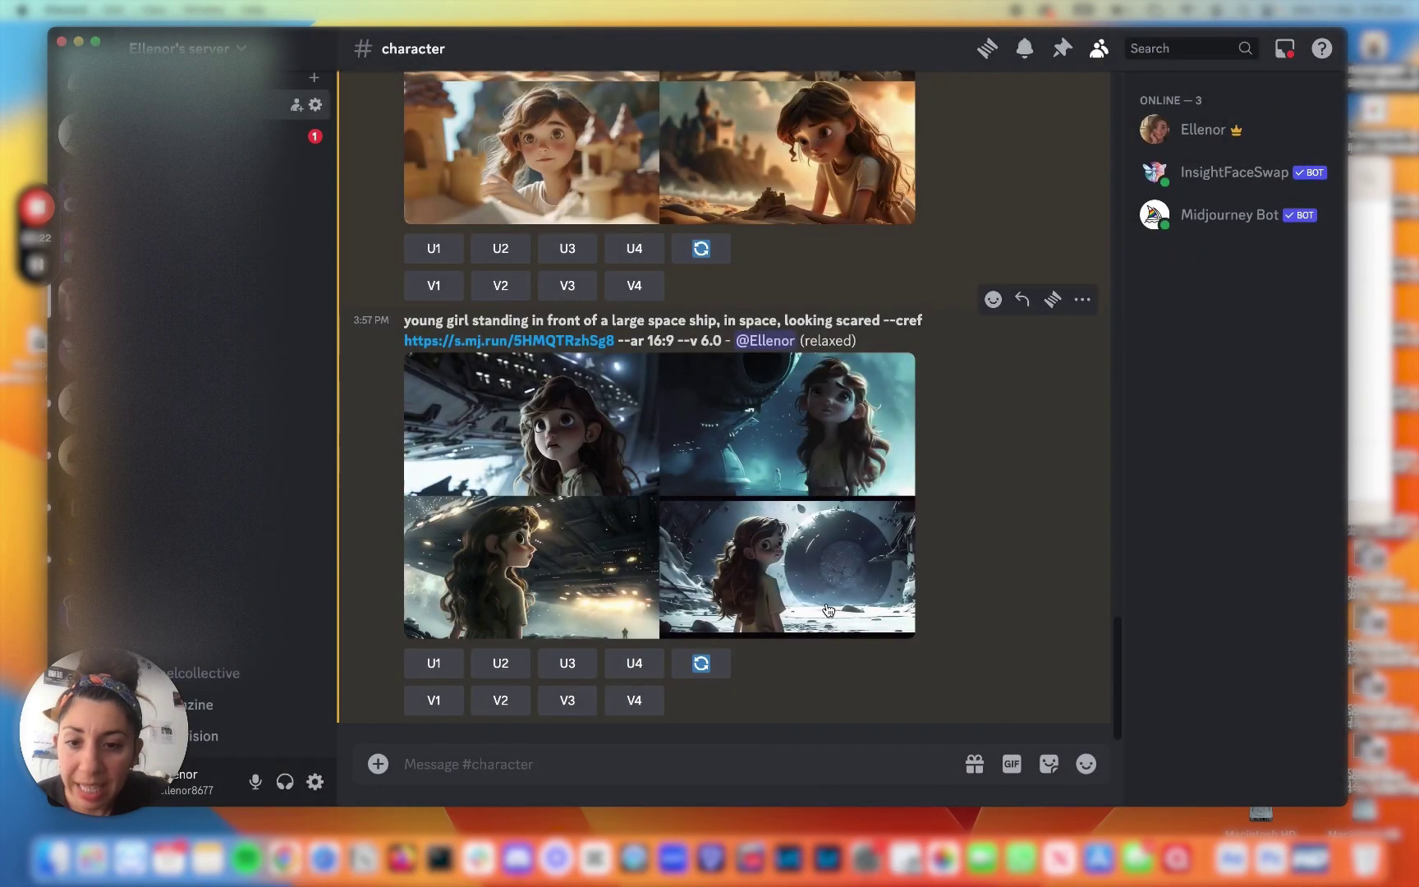
click(828, 606)
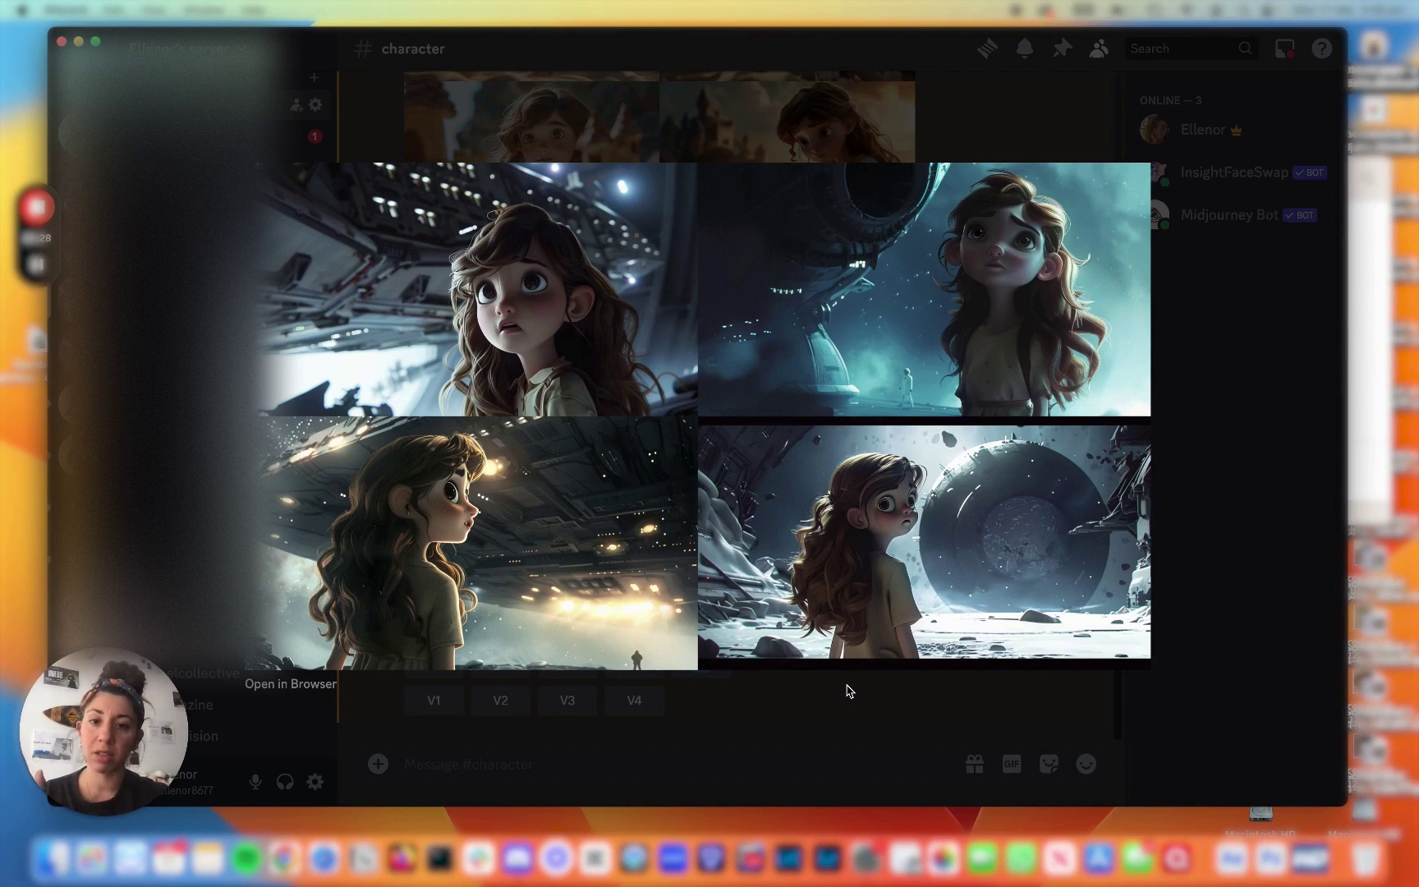
click(871, 691)
scroll(840, 466, down, 10)
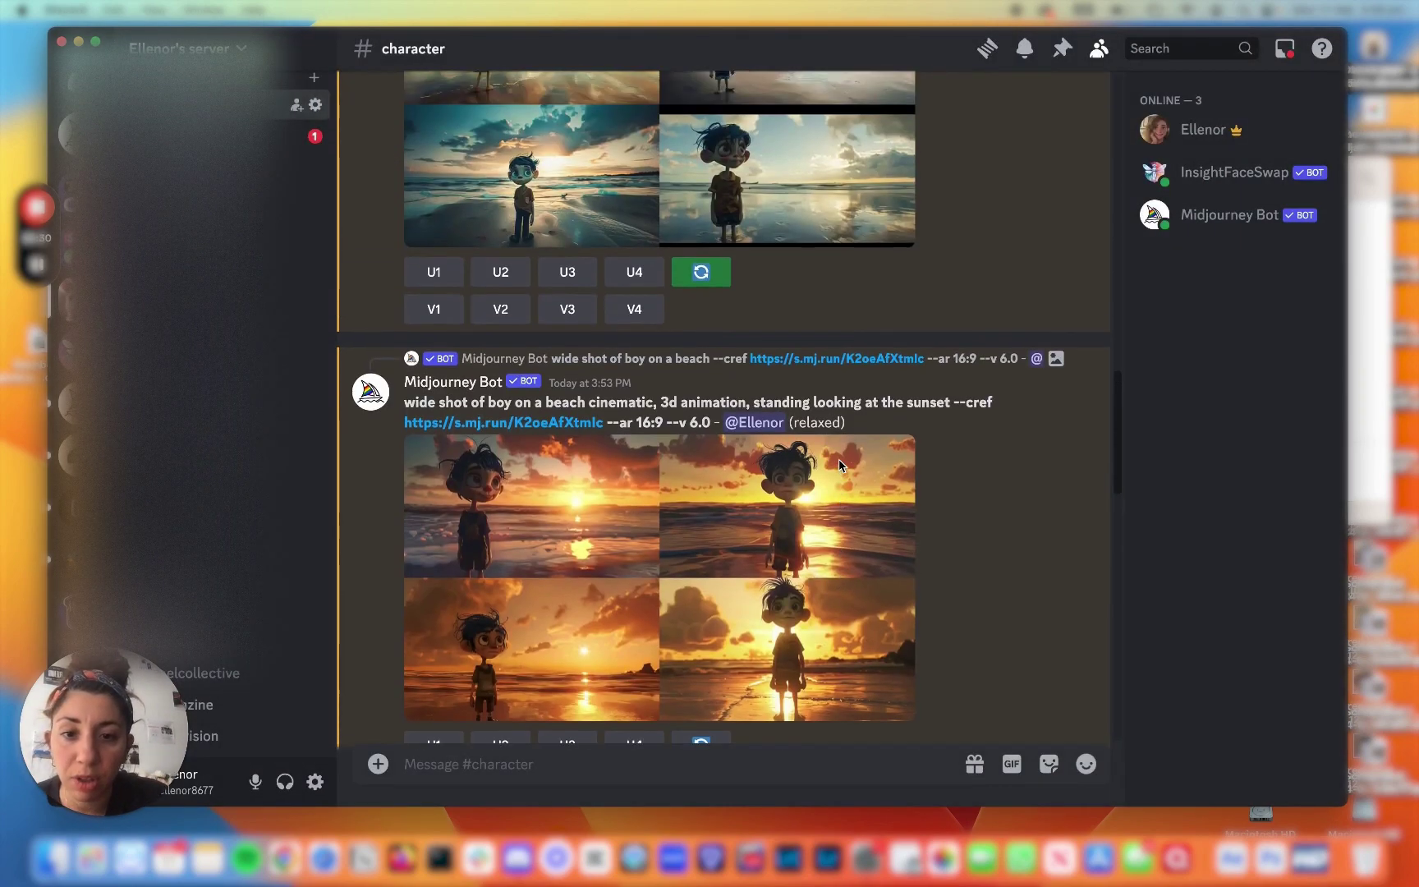
scroll(840, 466, up, 10)
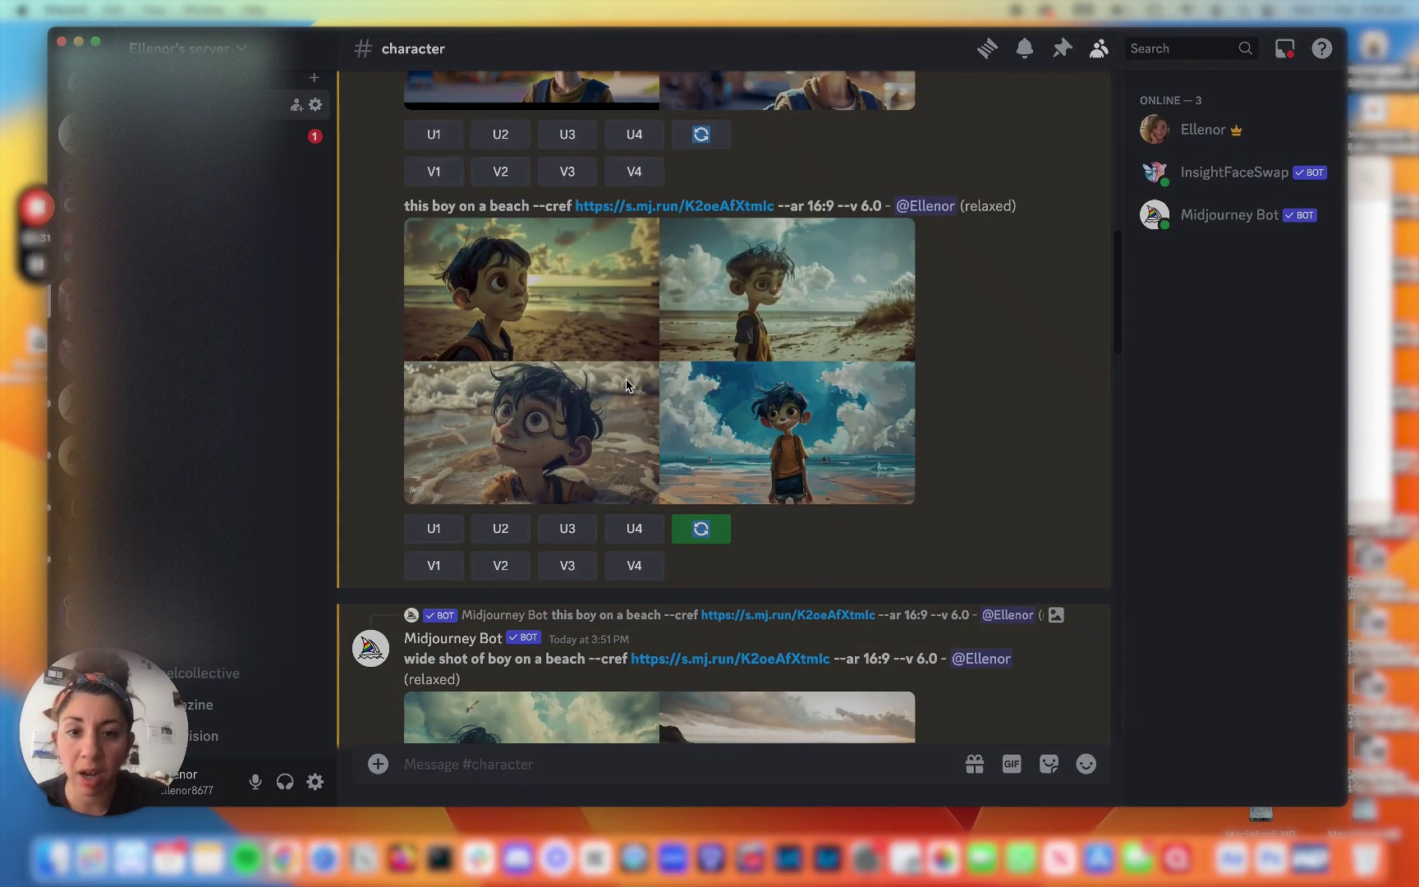
click(629, 386)
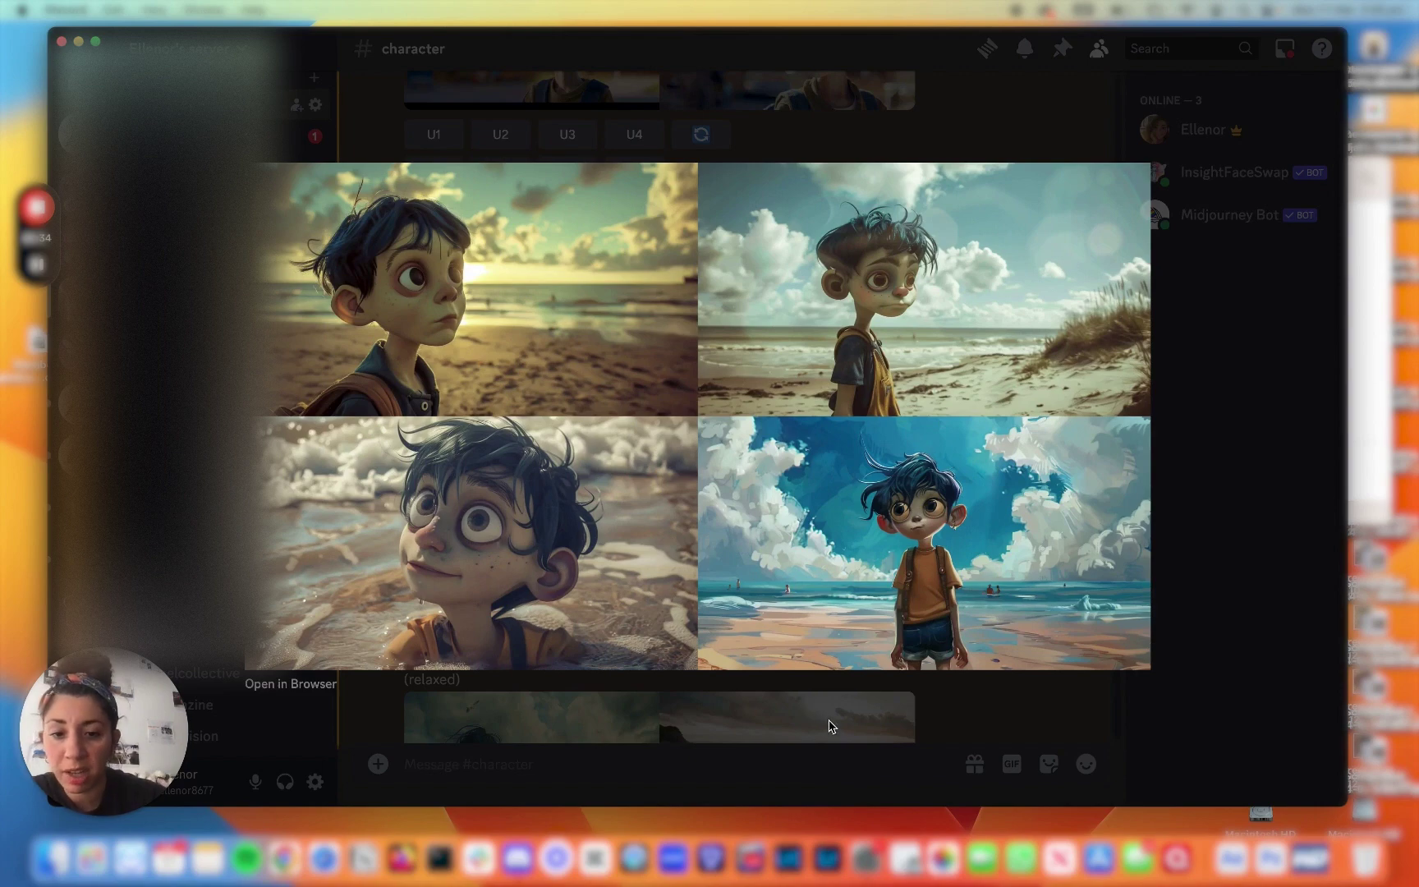
click(829, 722)
scroll(829, 723, down, 5)
scroll(830, 726, down, 10)
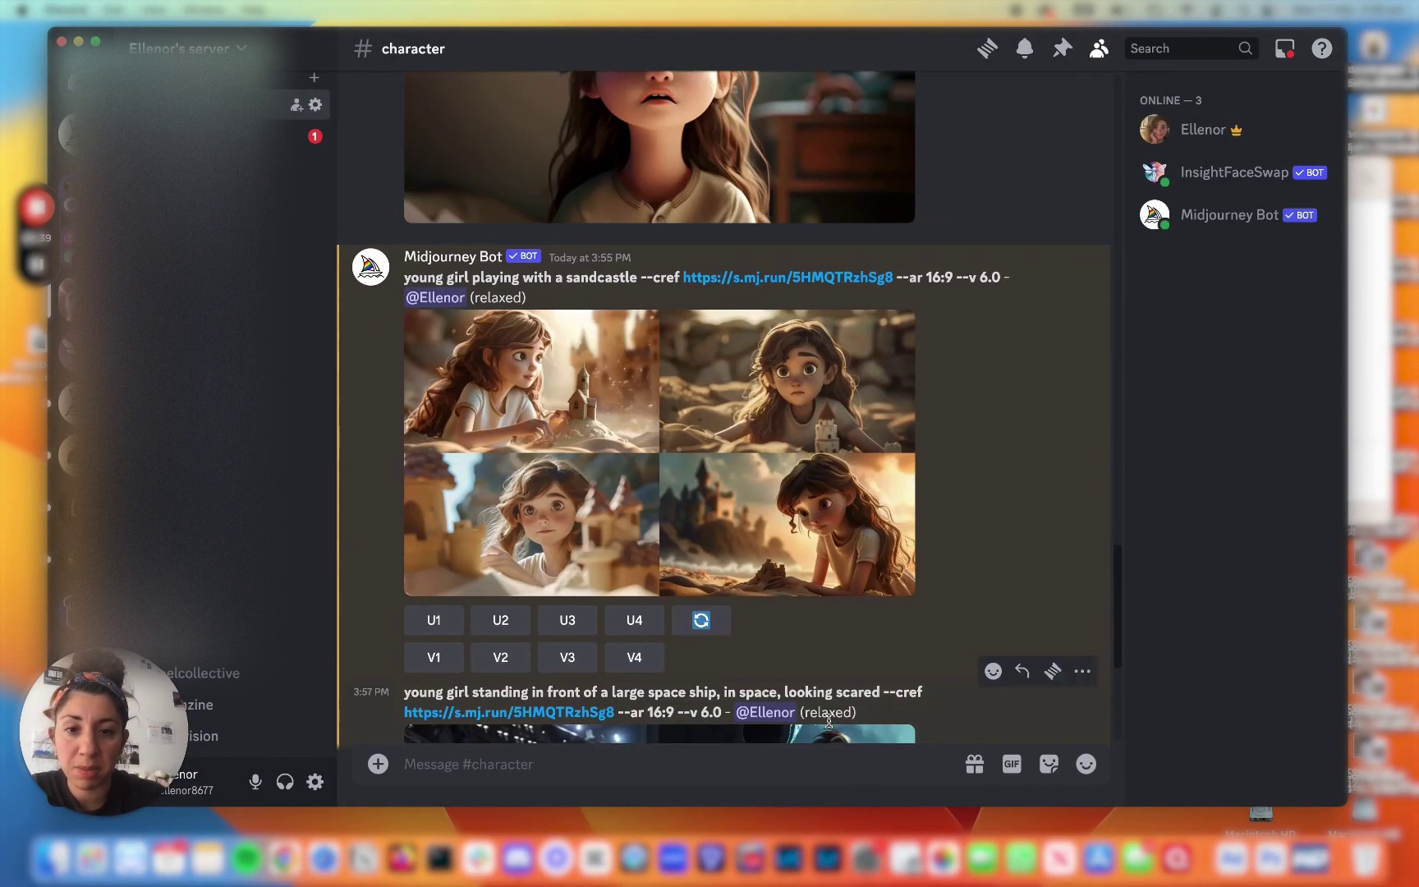
scroll(829, 726, down, 5)
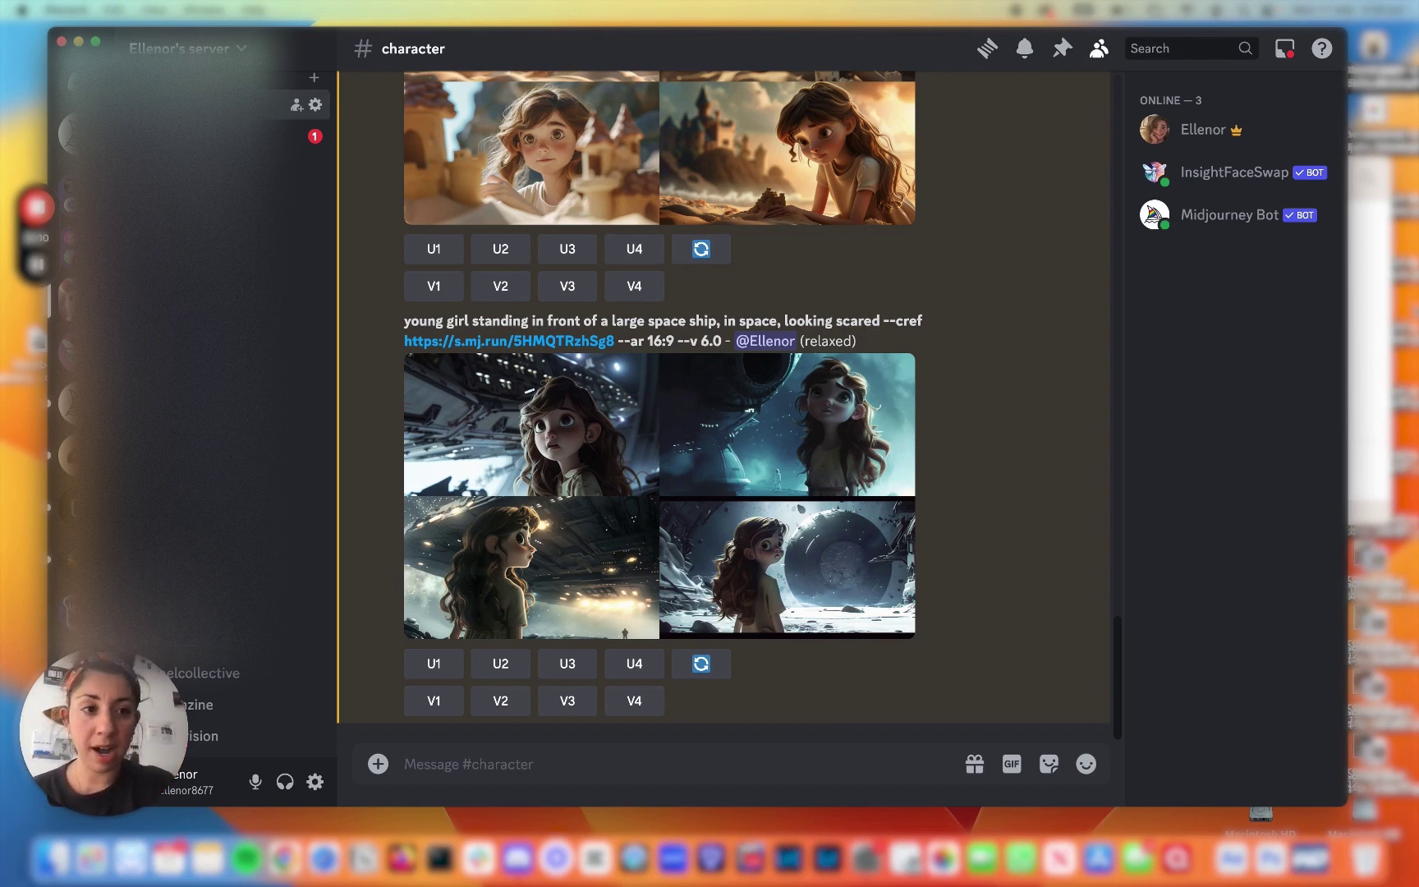
Preview the gold-earring portrait PNG in Quick Look from Downloads, then return to Discord.
key(super+Tab)
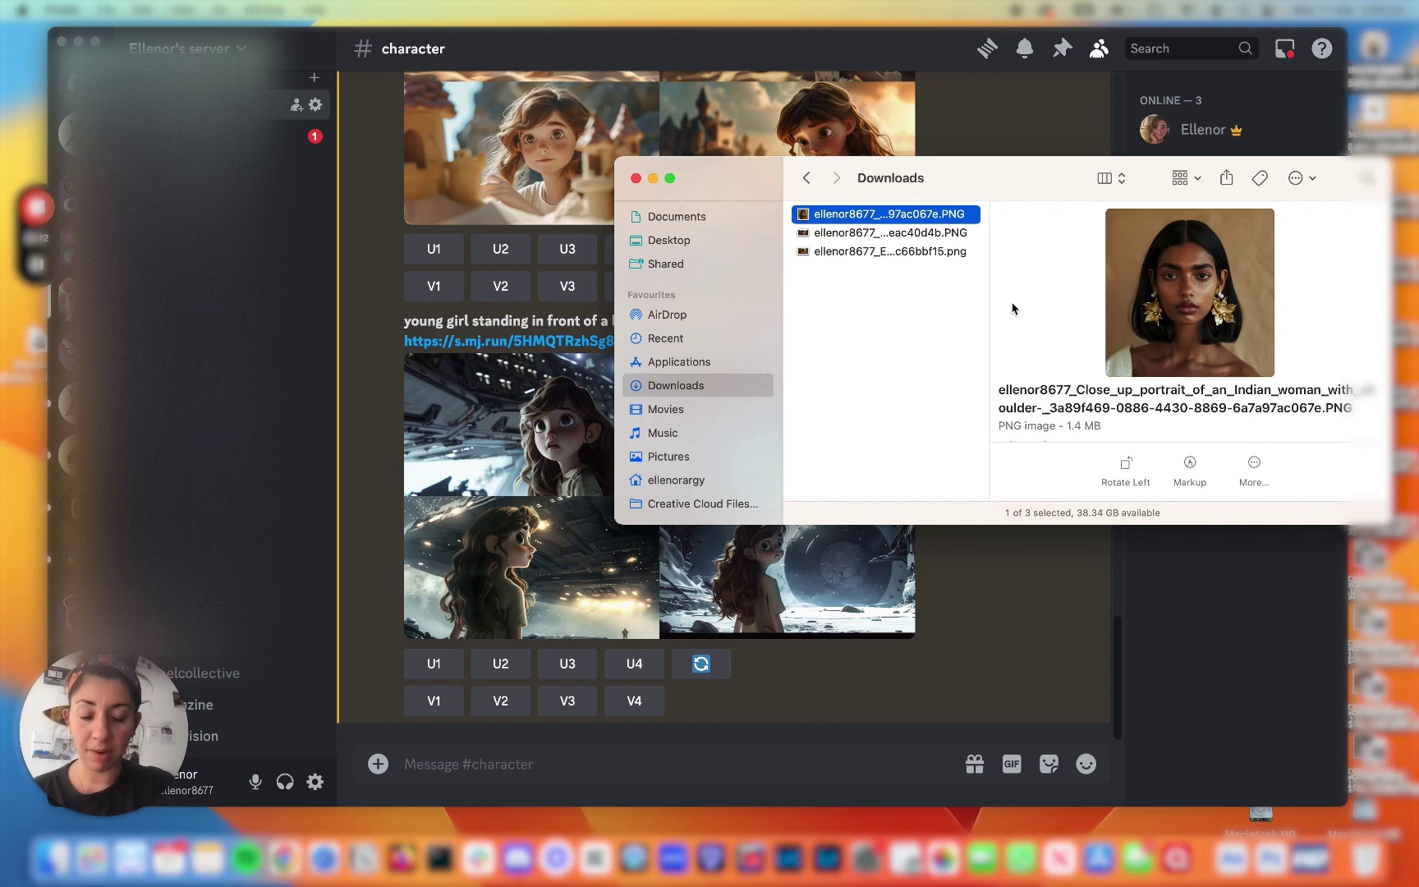
key(space)
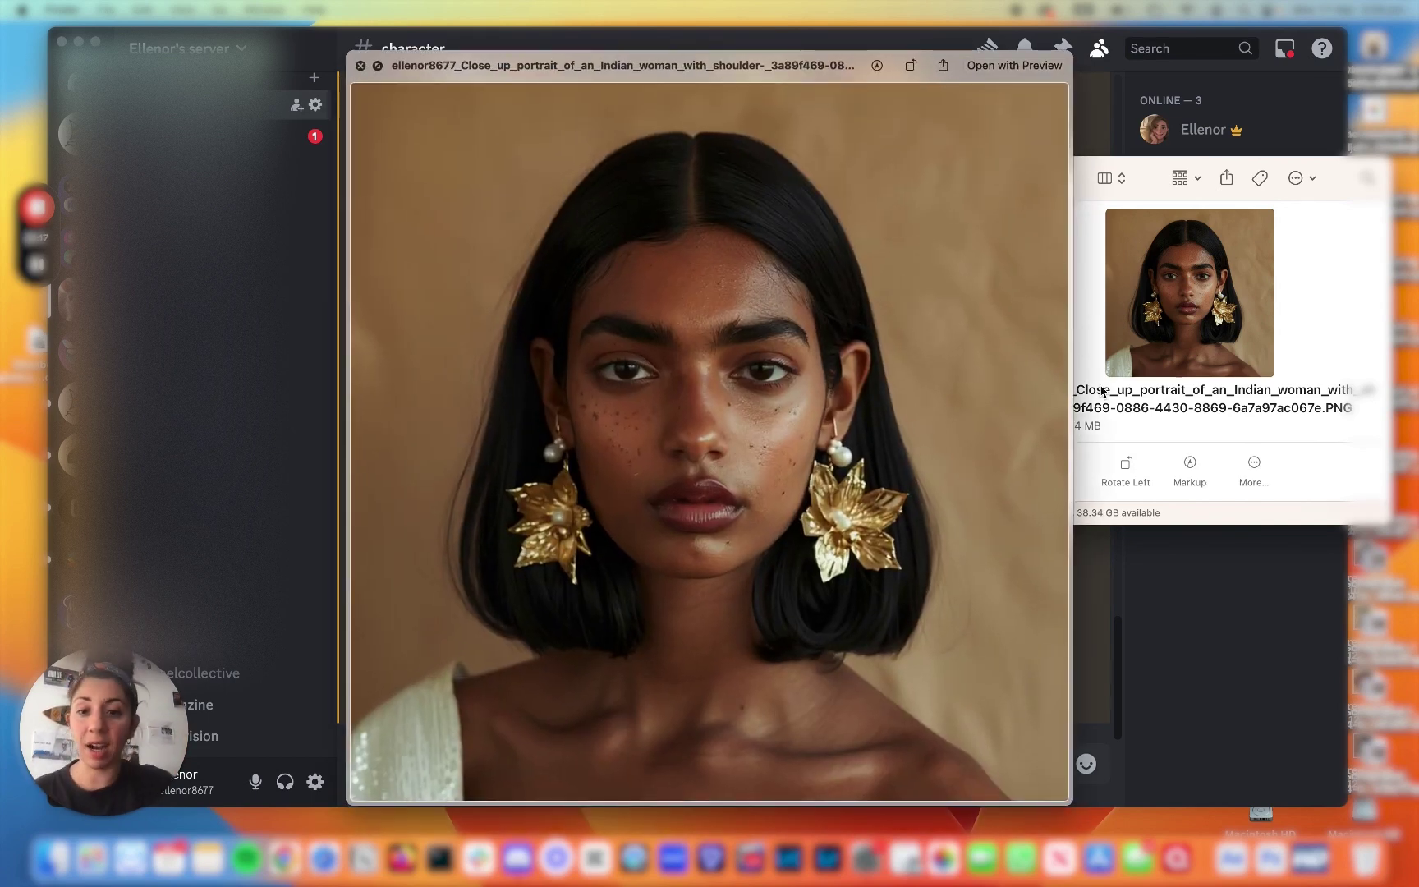
key(space)
click(884, 763)
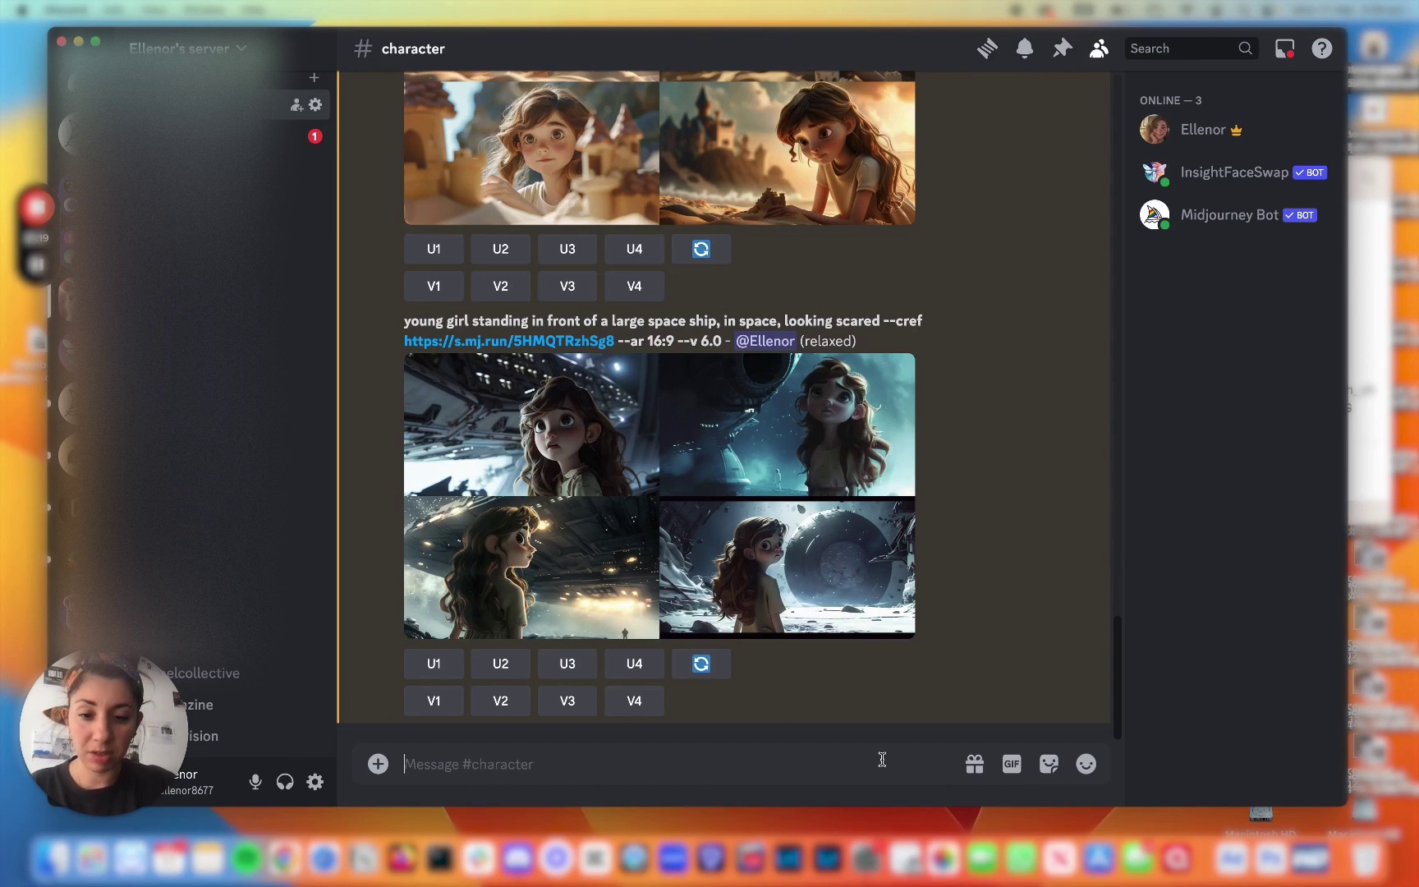
text(/)
key(BackSpace)
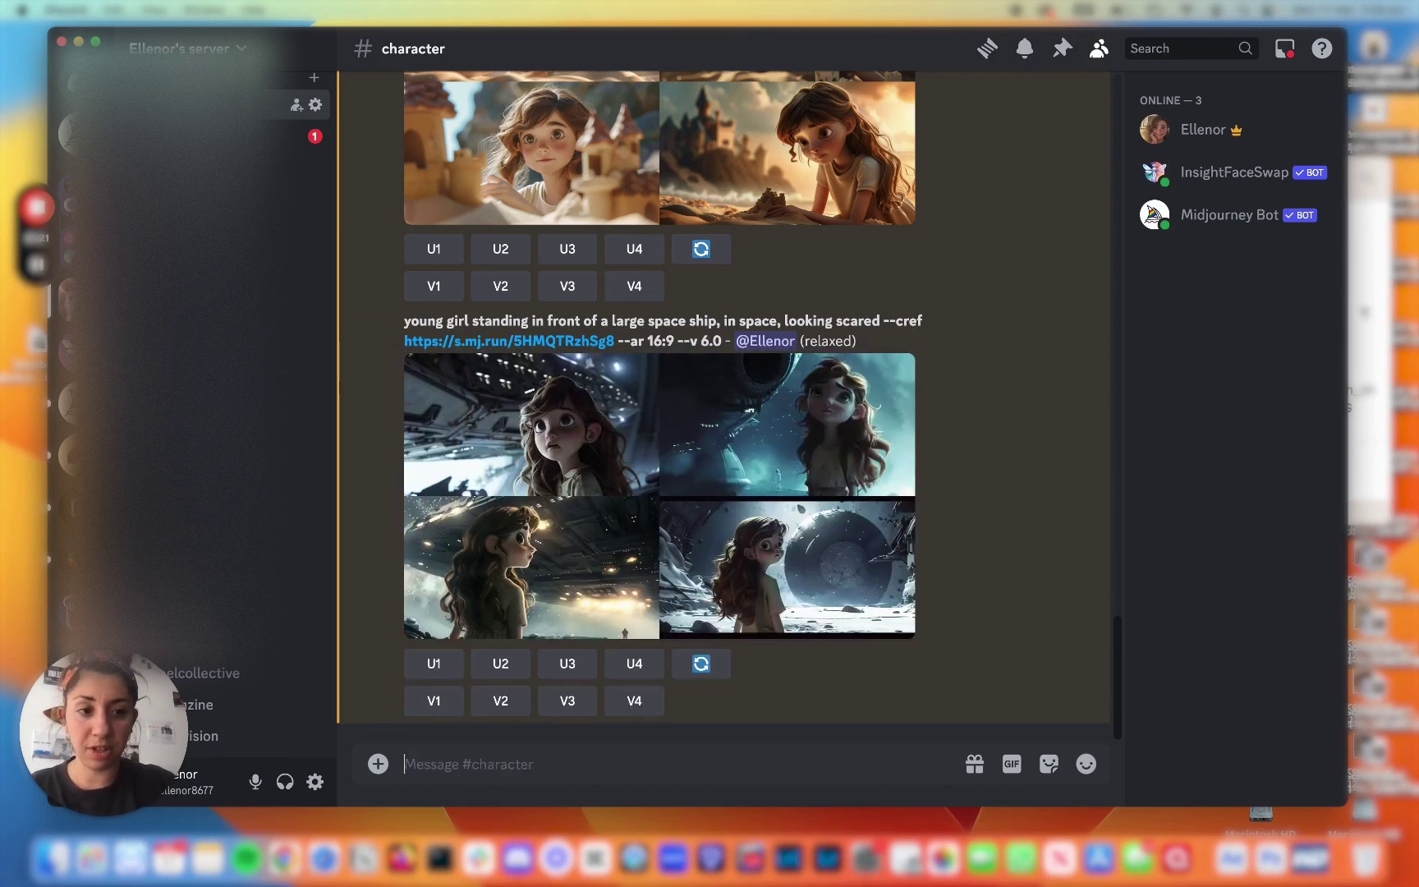
Drag the portrait PNG from Downloads into the Discord message box and send it.
key(super+Tab)
drag(910, 214, 629, 752)
click(627, 754)
key(Return)
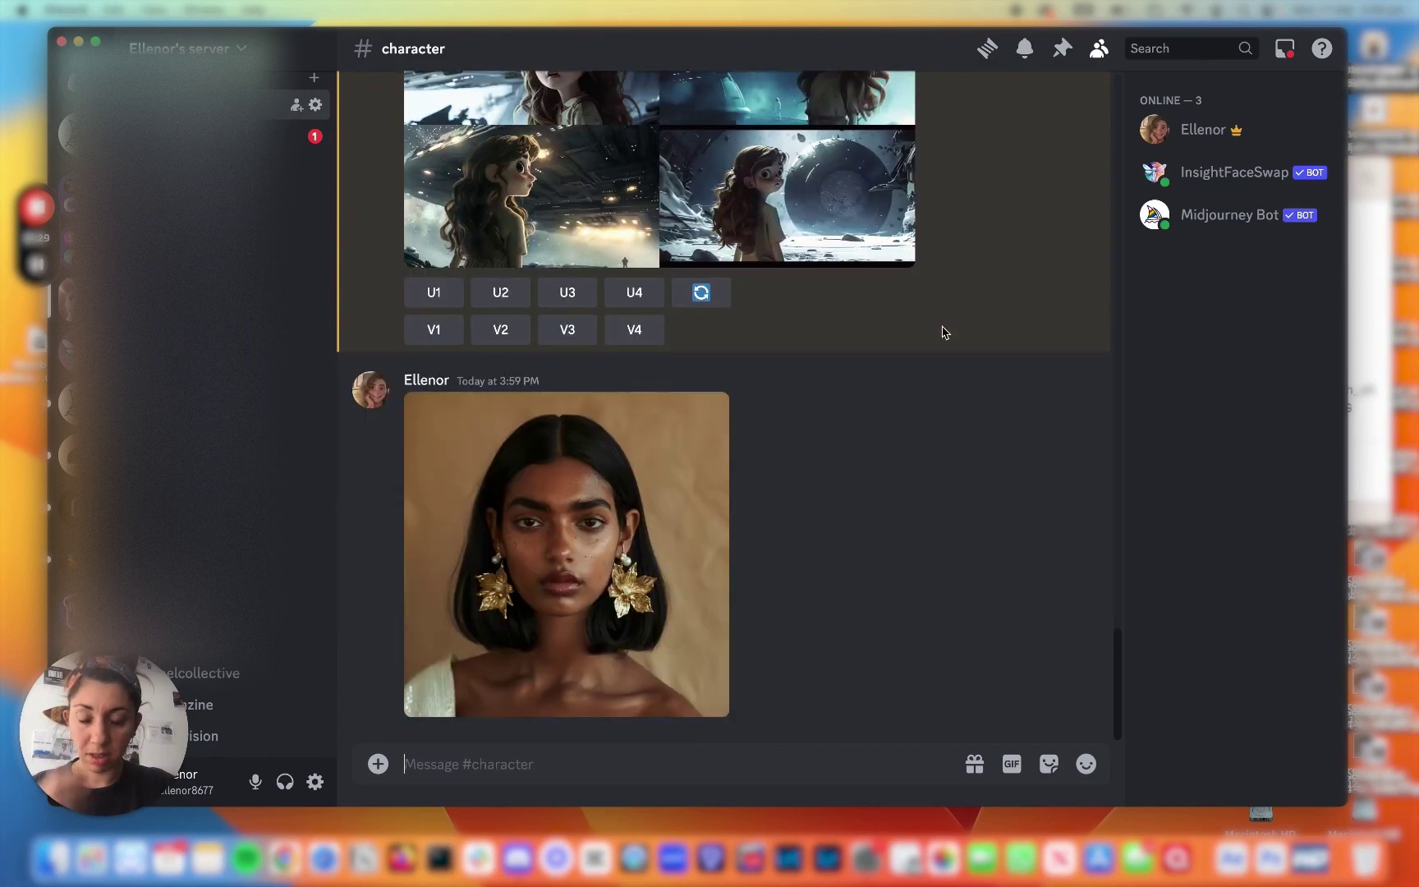
Select the earlier space ship prompt text in the channel.
scroll(969, 418, up, 15)
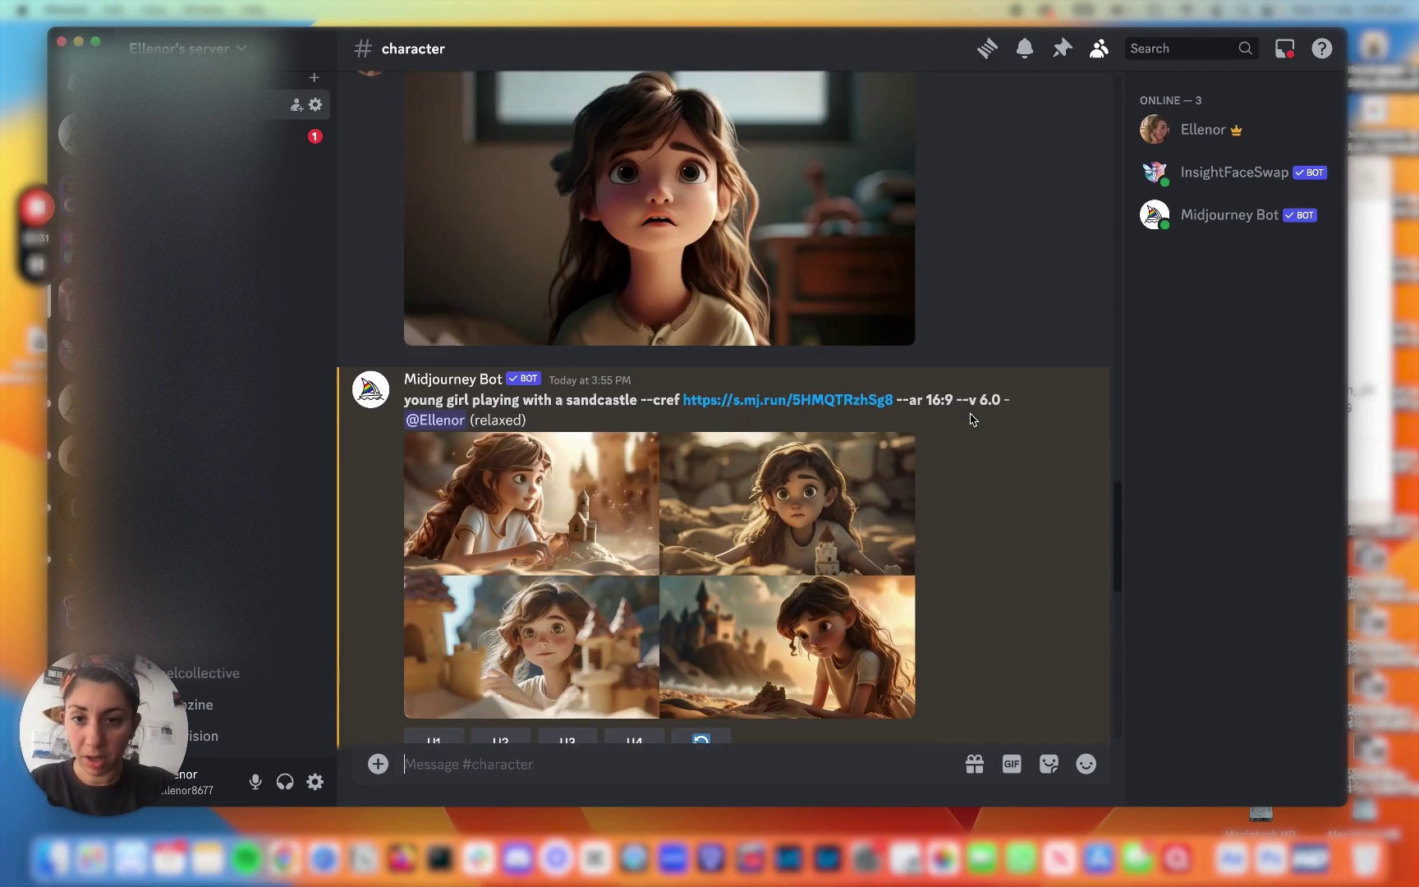
scroll(970, 420, down, 10)
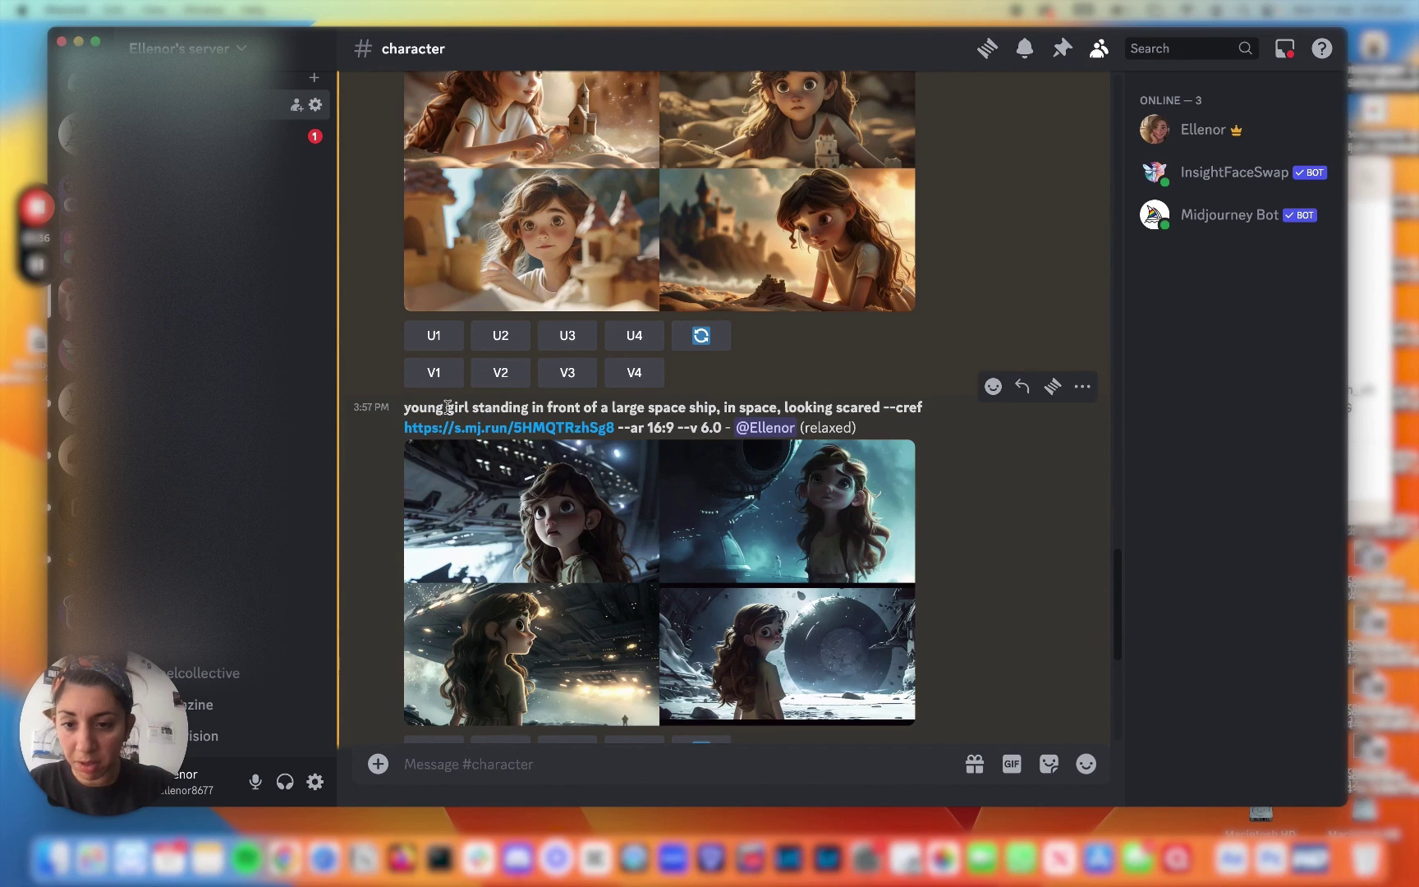
drag(447, 407, 920, 412)
key(super+c)
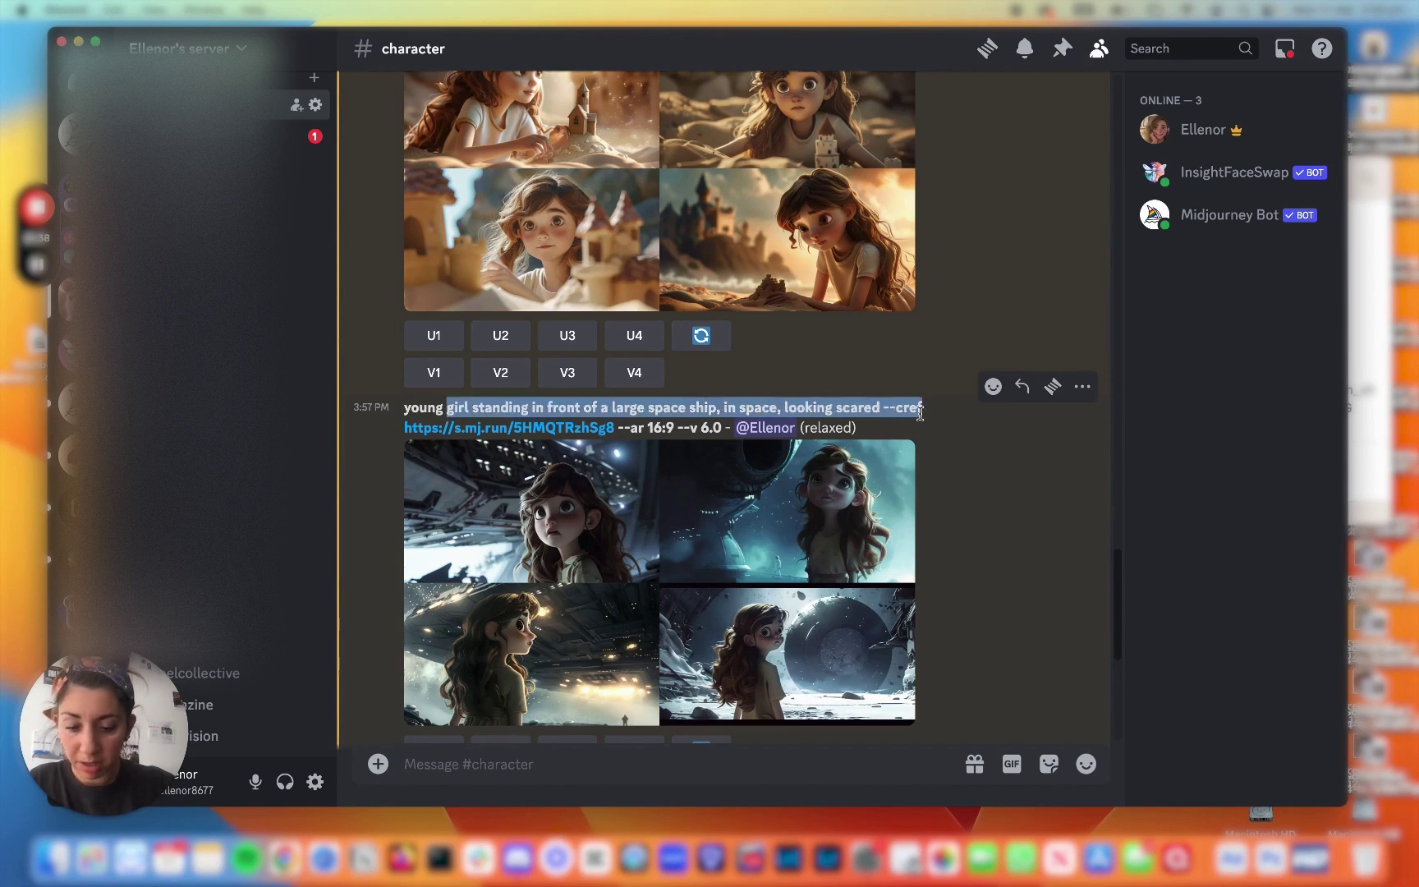
Submit /imagine with the pasted space-ship prompt and the gold-earring portrait's link after --cref.
click(670, 772)
text(/)
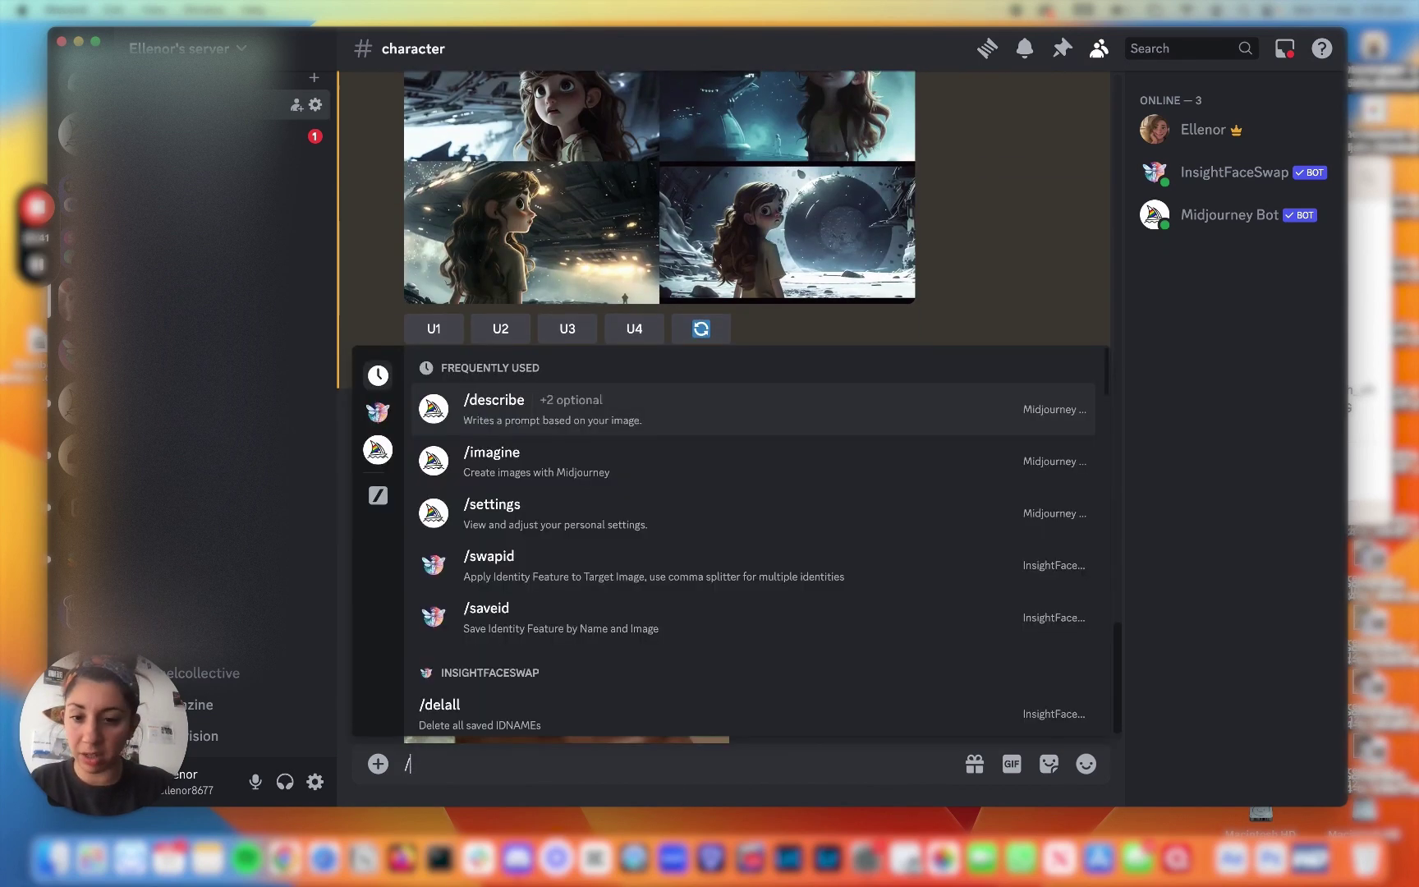
click(724, 483)
key(super+v)
right_click(609, 532)
click(649, 700)
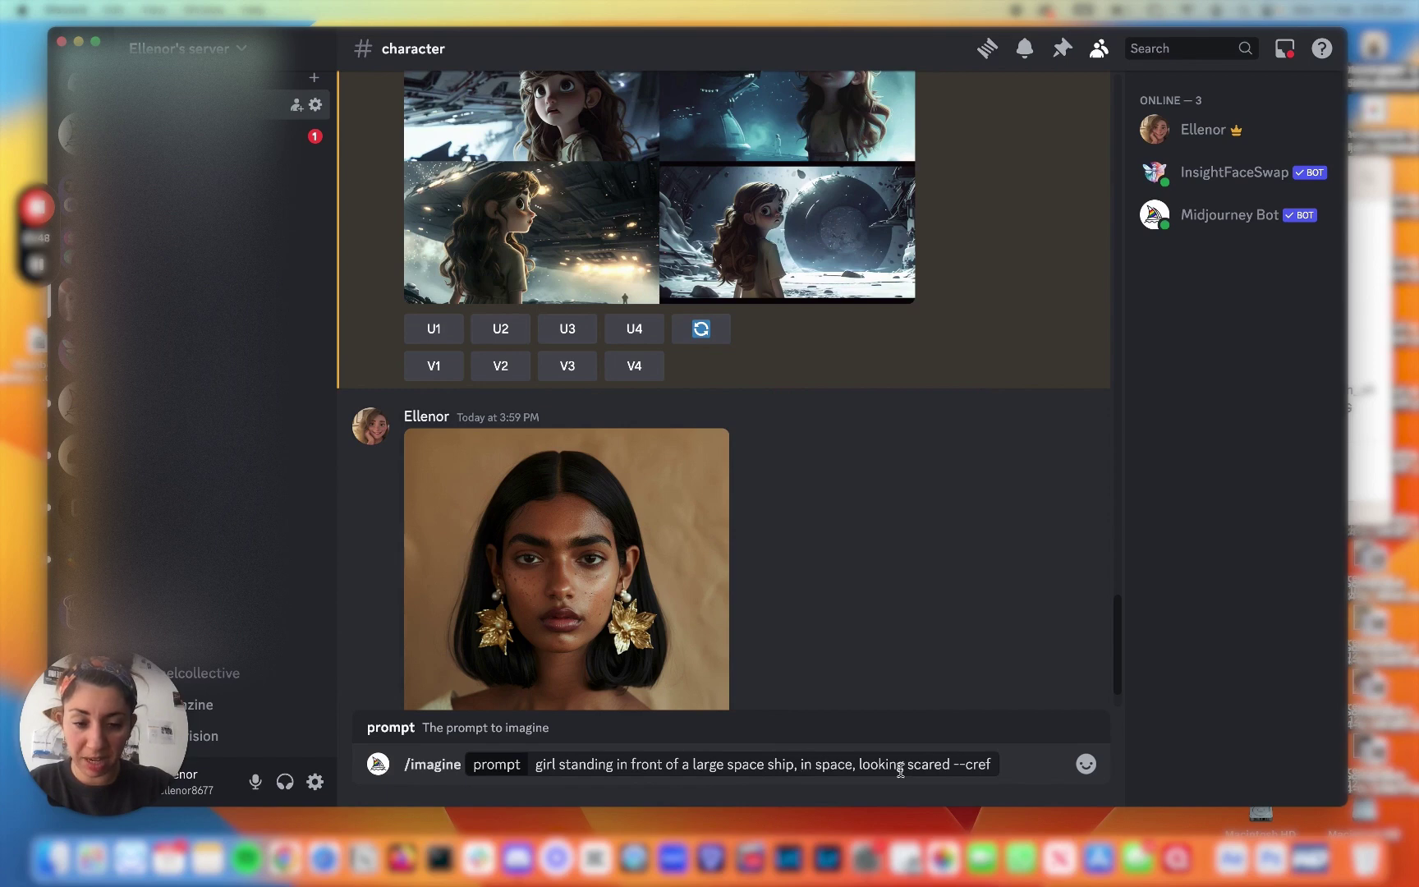
click(995, 763)
key(super+v)
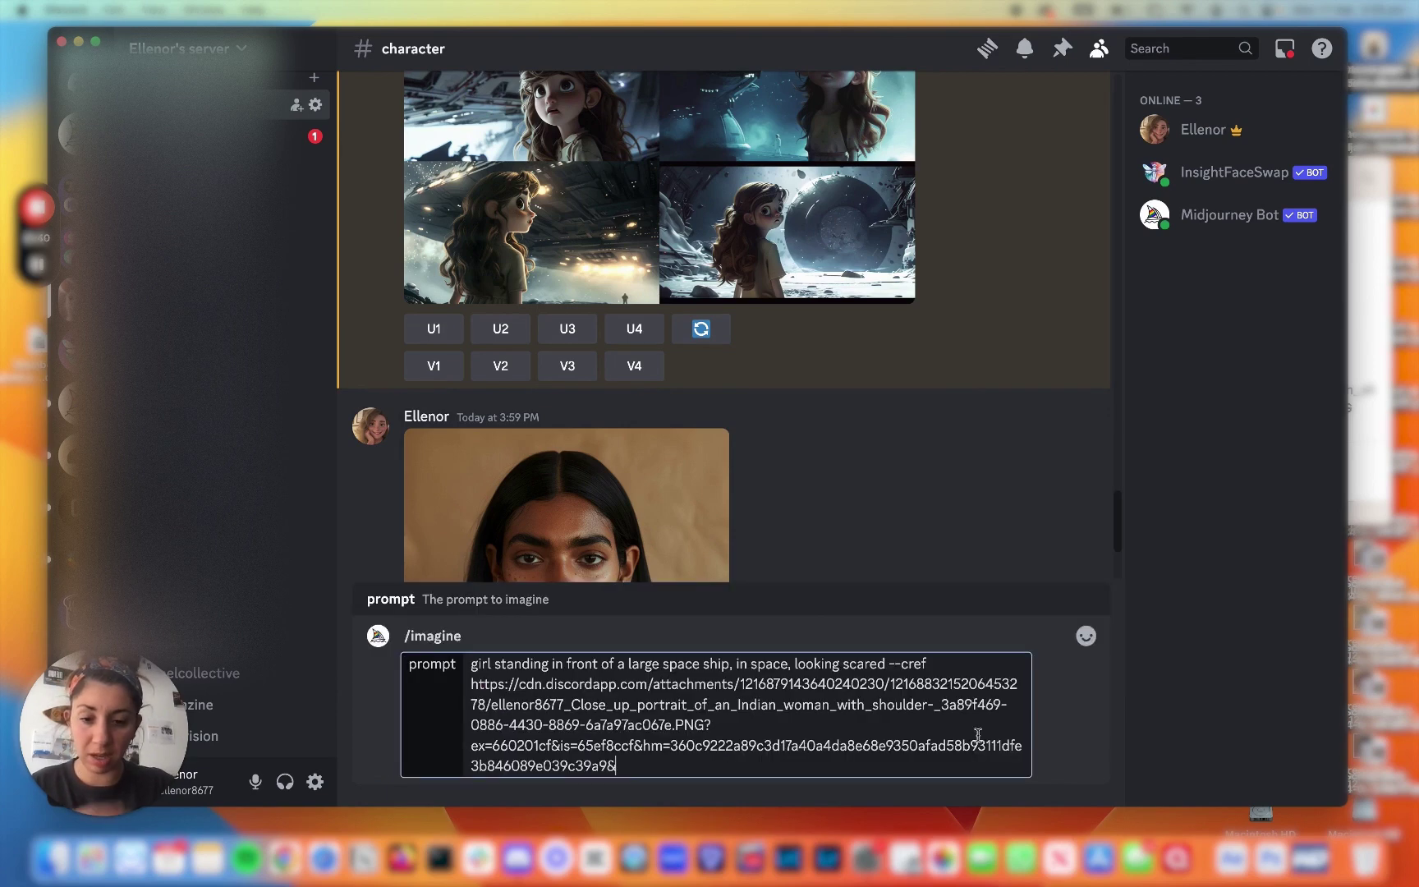
key(Return)
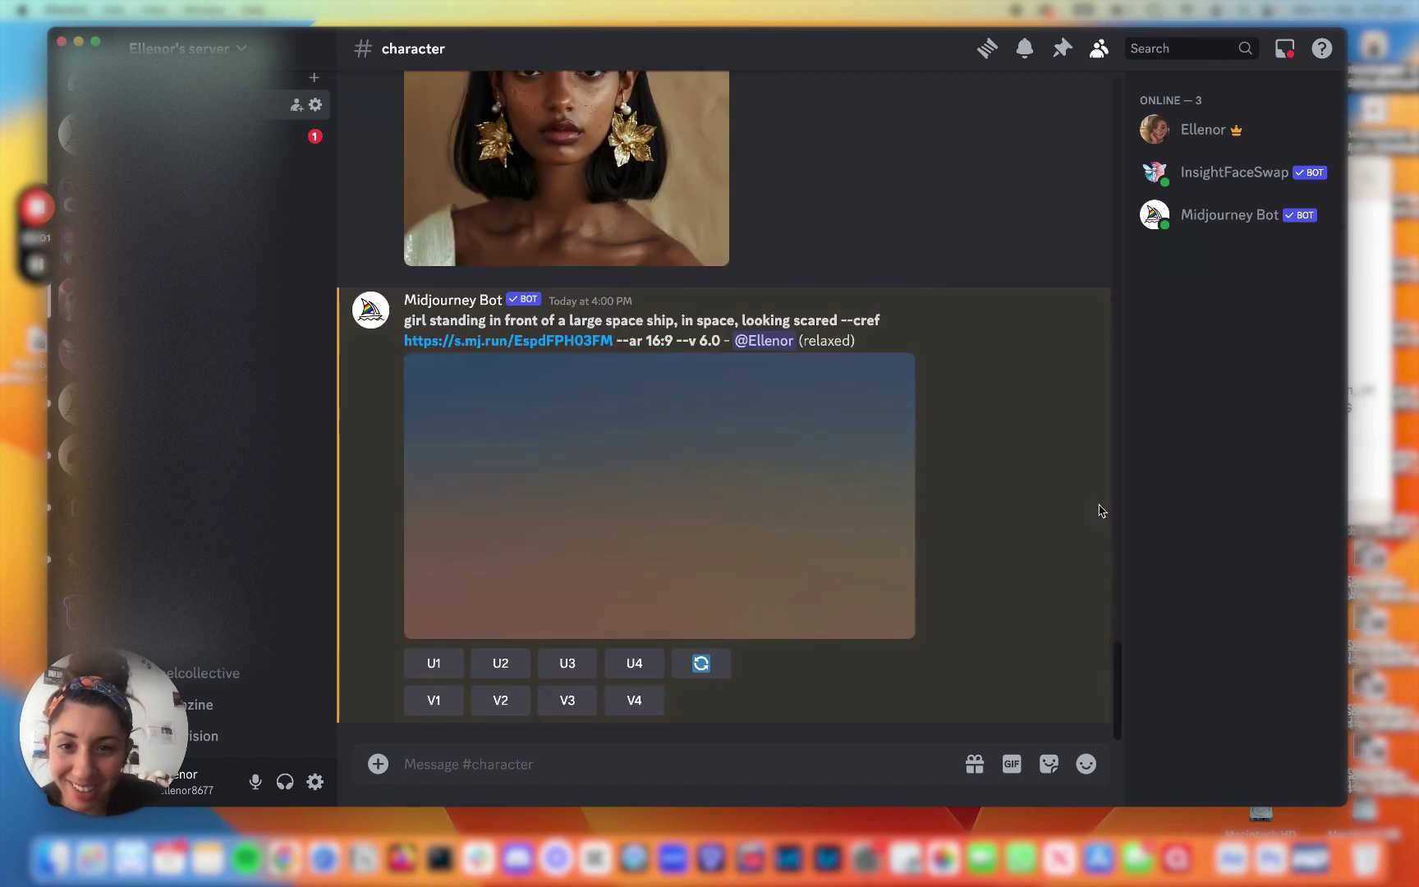
Enlarge the gold-earring girl space-ship grid for a closer look, then close the viewer.
scroll(1068, 517, up, 1)
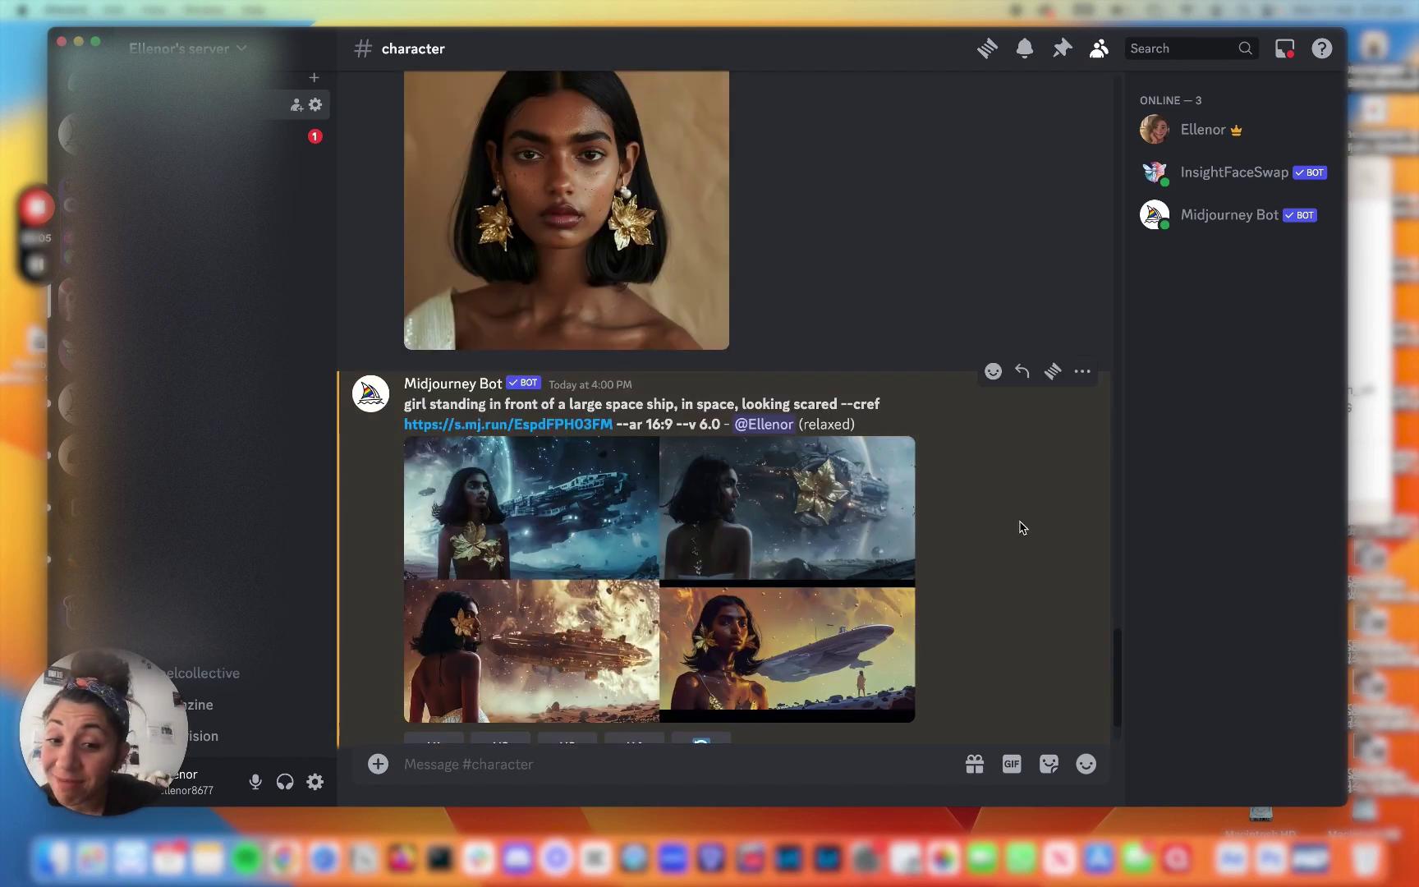
click(898, 589)
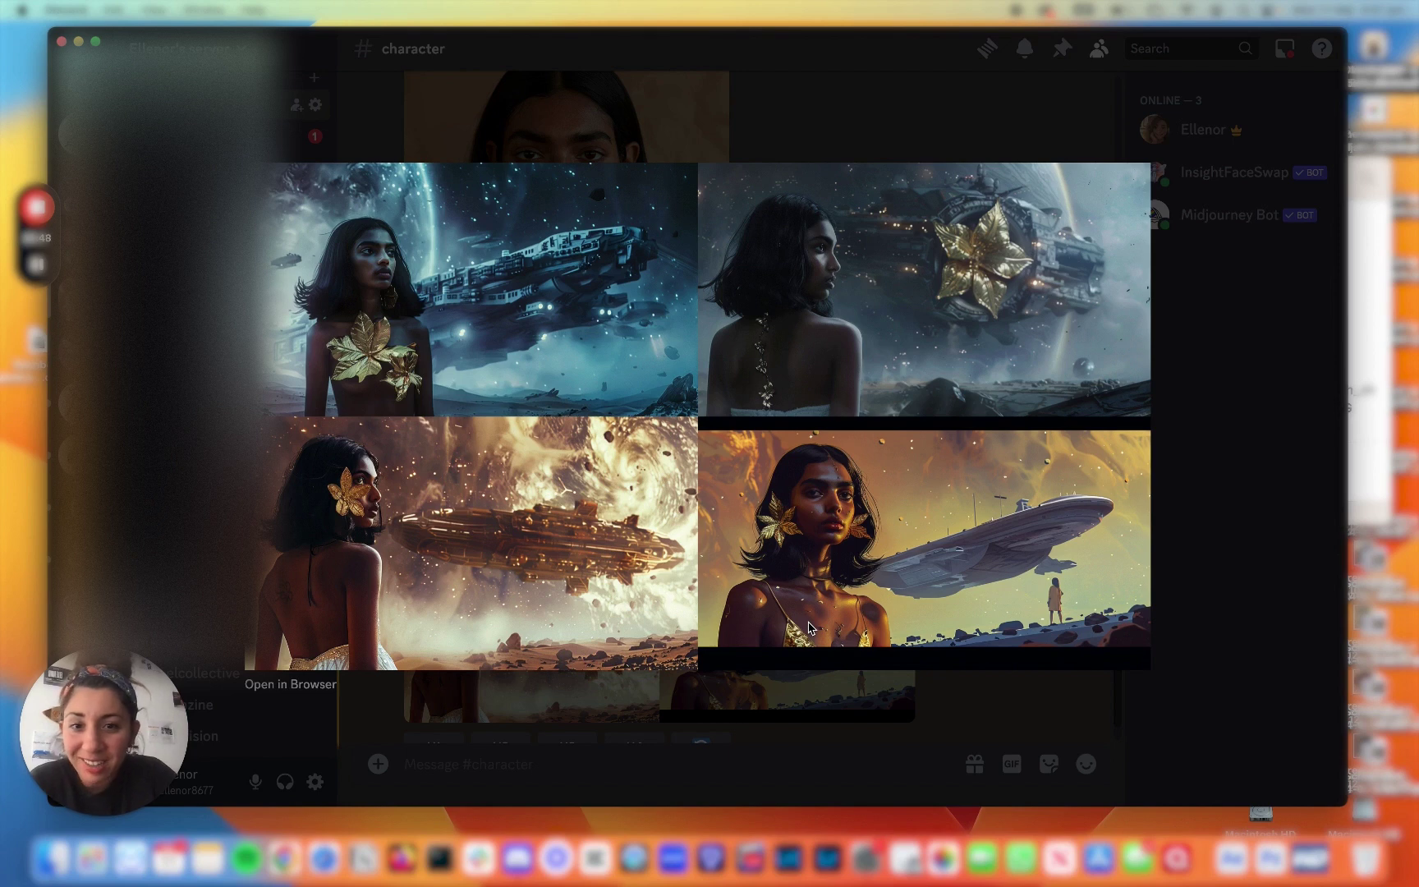
click(950, 735)
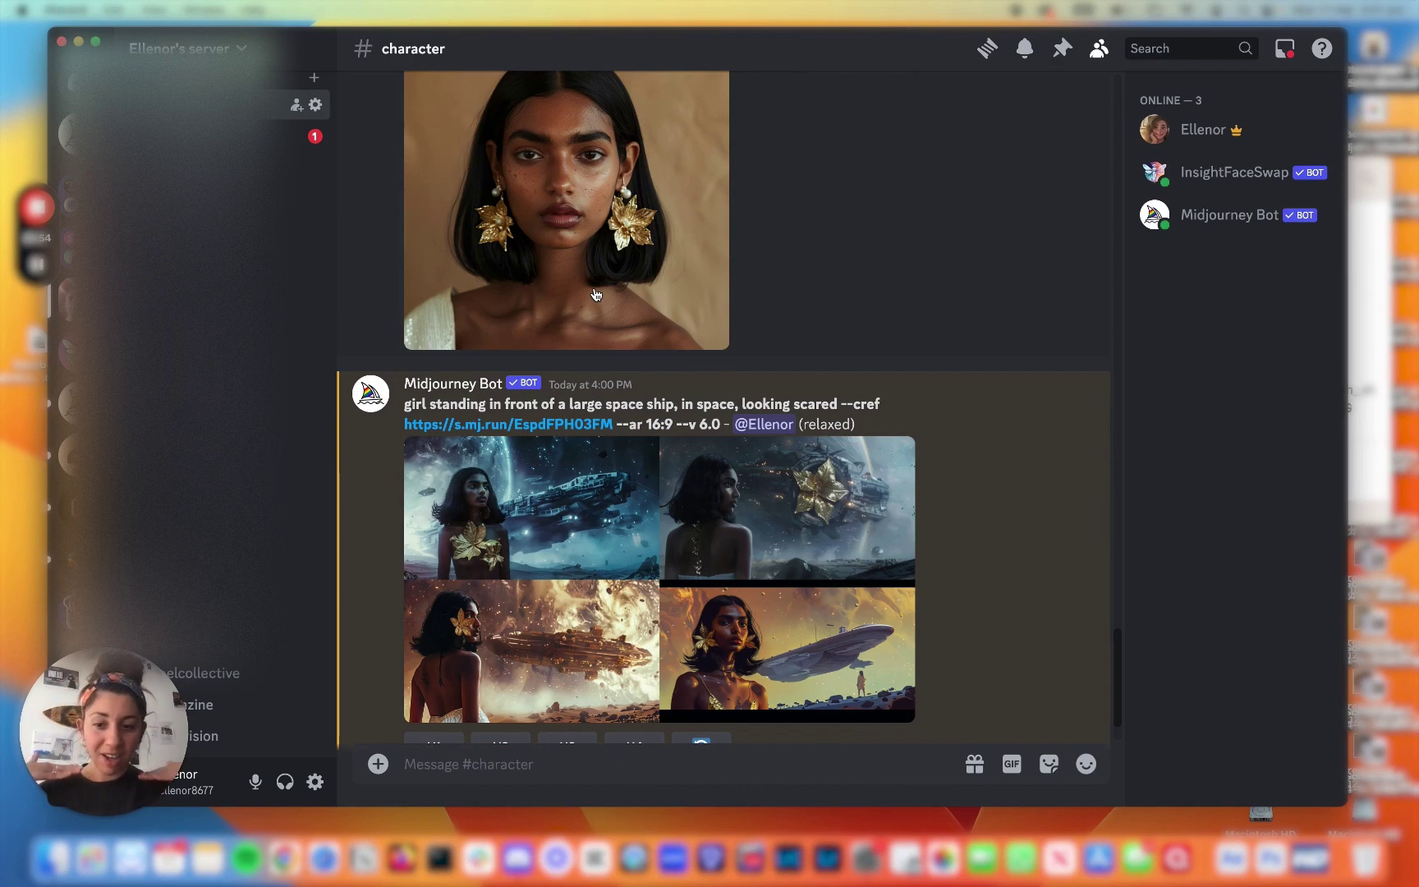
click(735, 625)
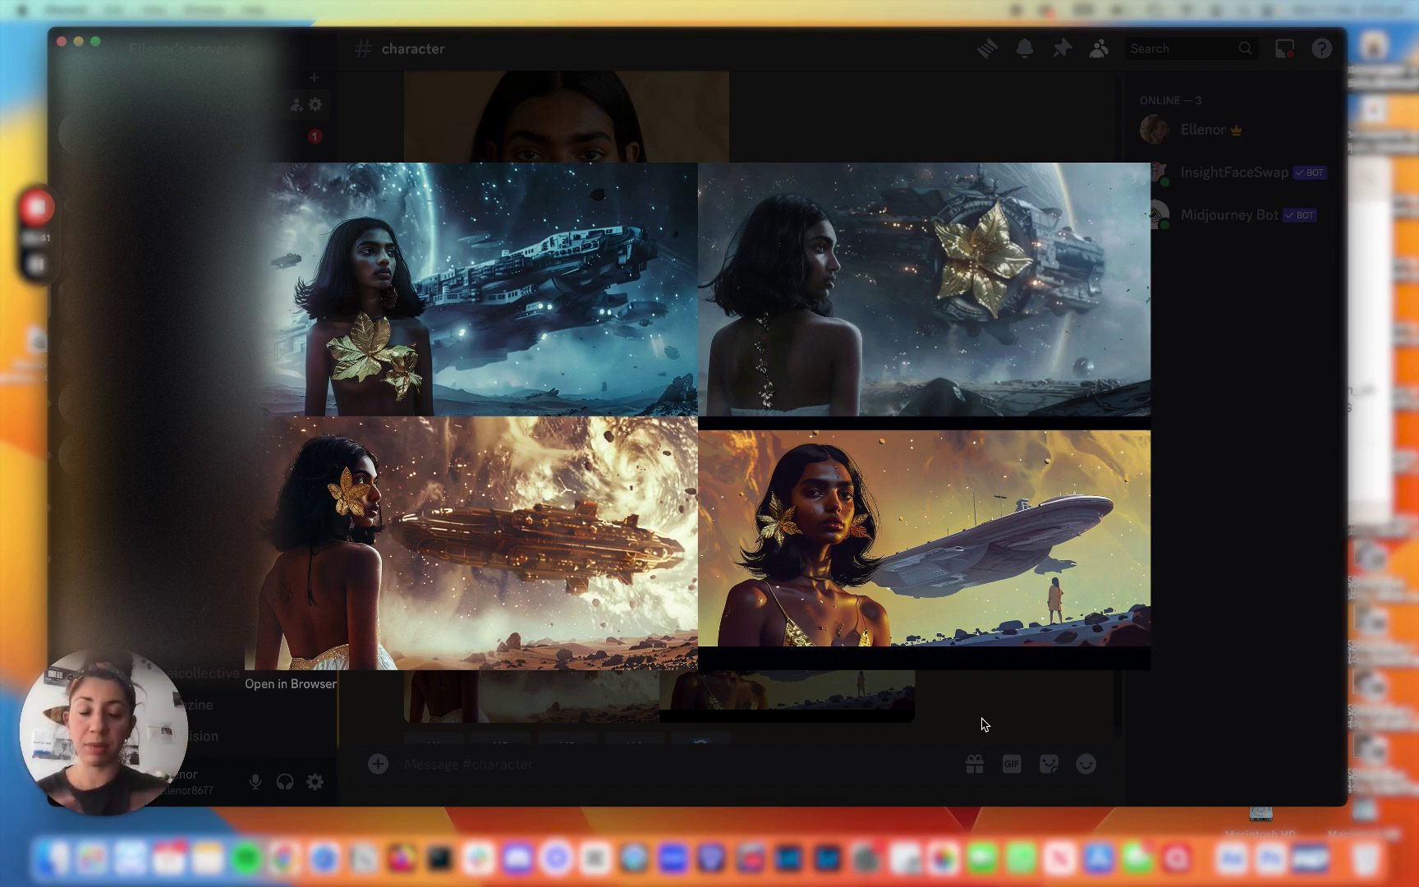
click(977, 725)
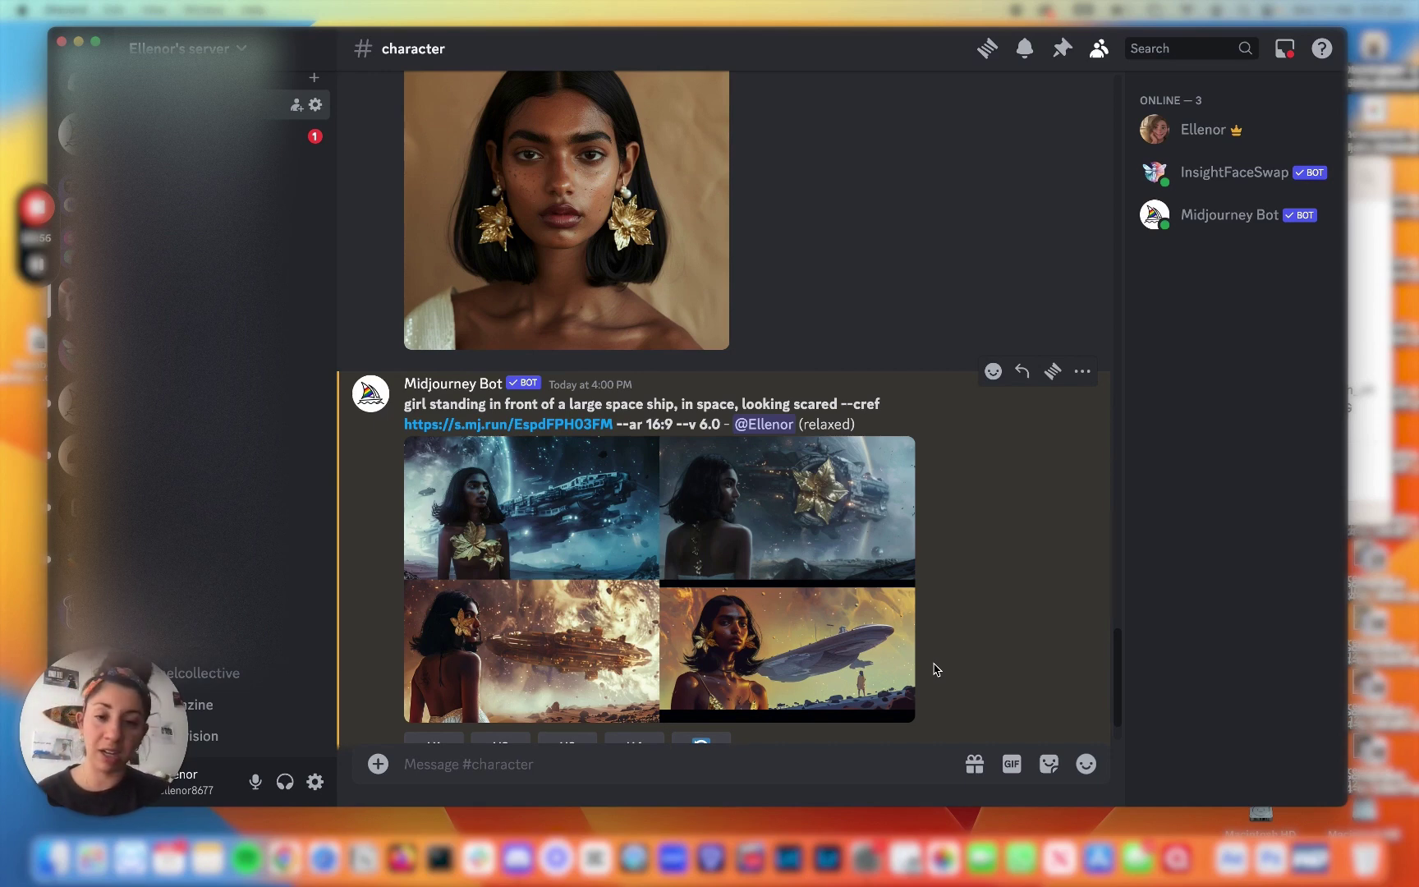
scroll(986, 681, down, 2)
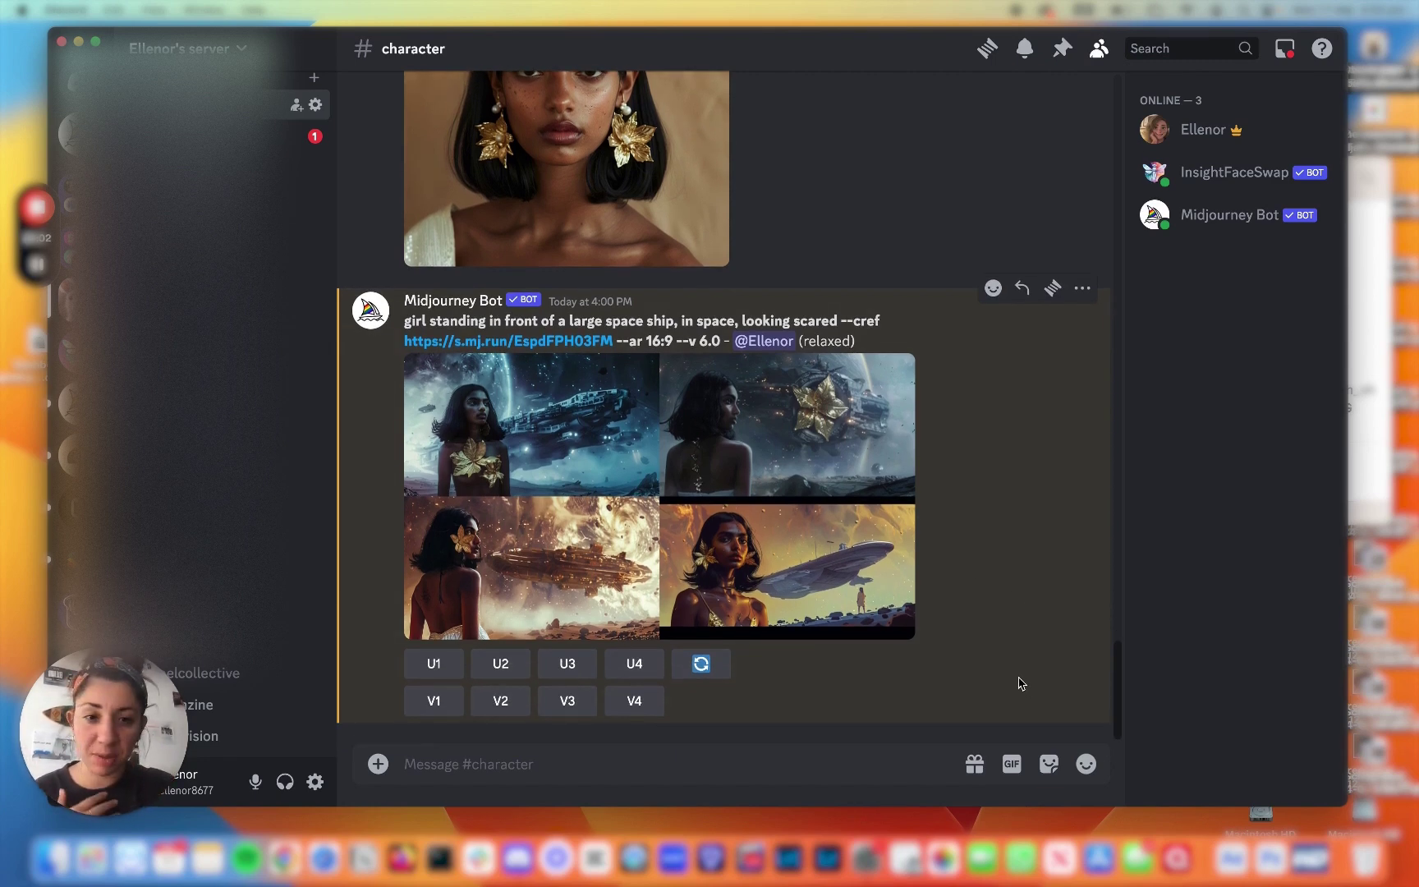
Drag IMG_5105.JPG from Downloads into the Discord chat and send it.
key(super+Tab)
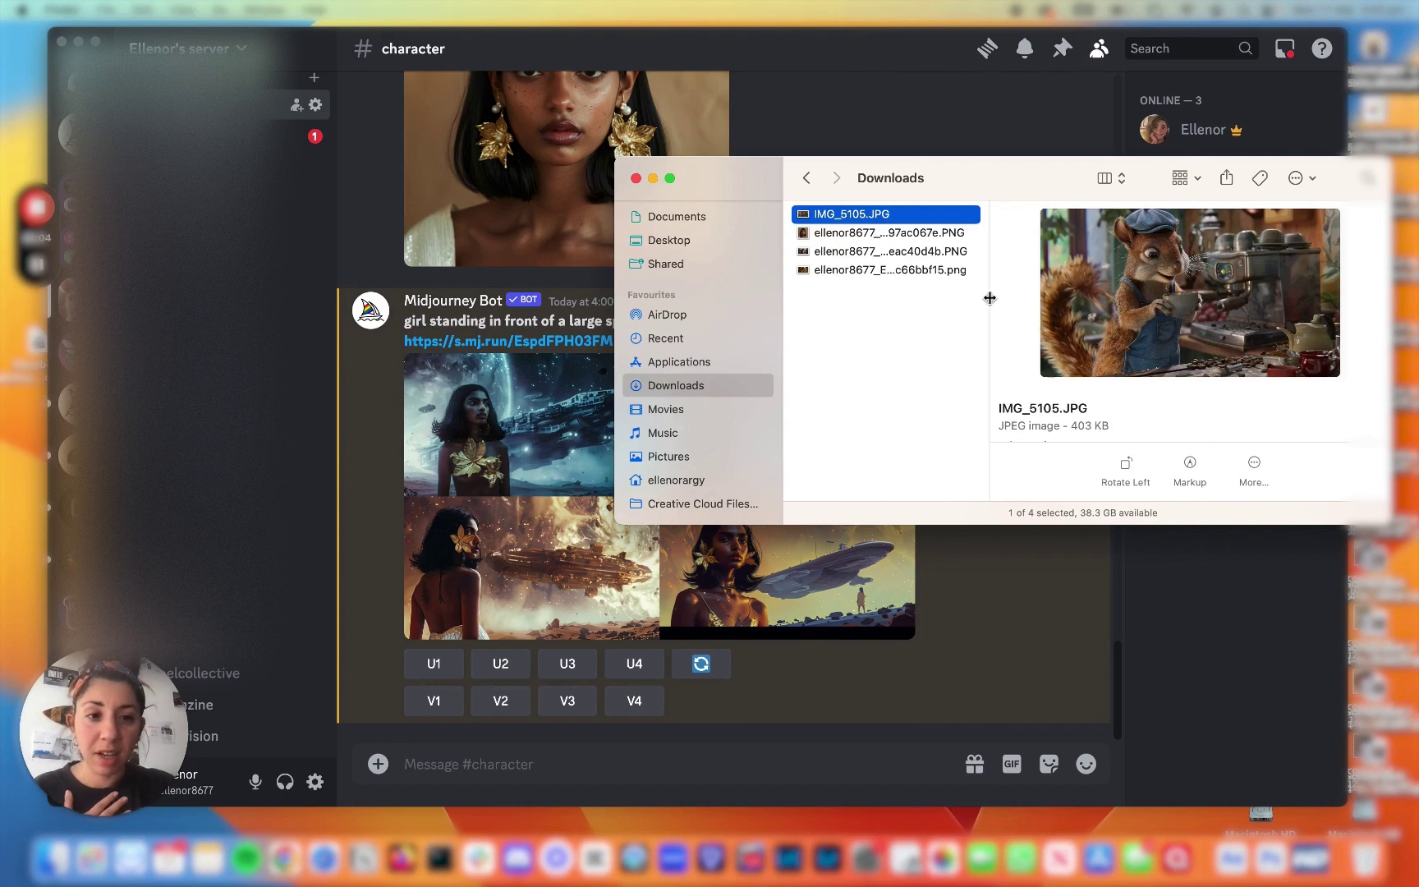
drag(859, 215, 555, 735)
click(564, 761)
key(Return)
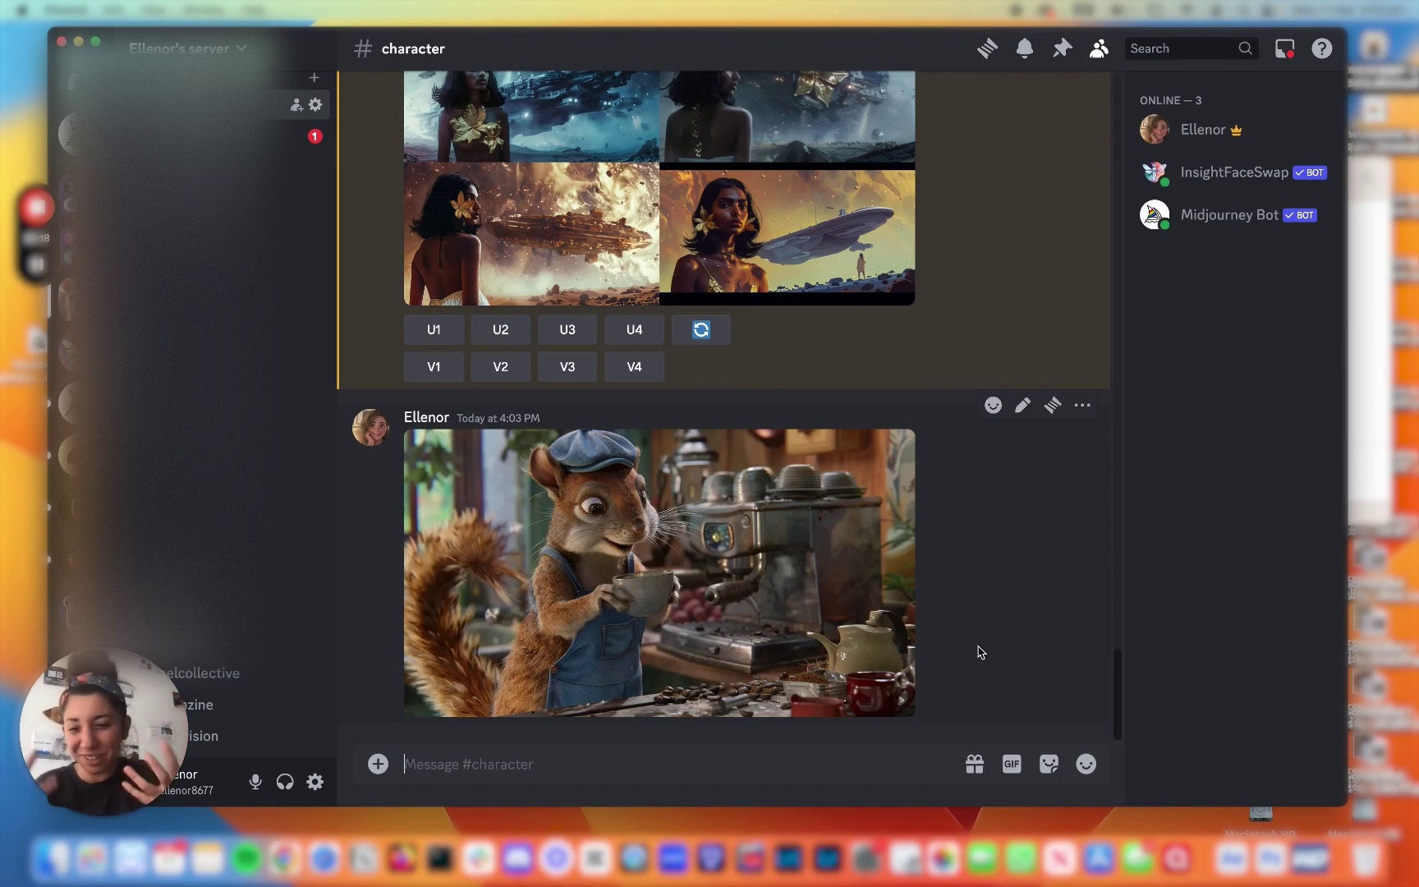
Start /imagine with the prompt 'squirrel painting an art piece in his bedroom'.
text(/)
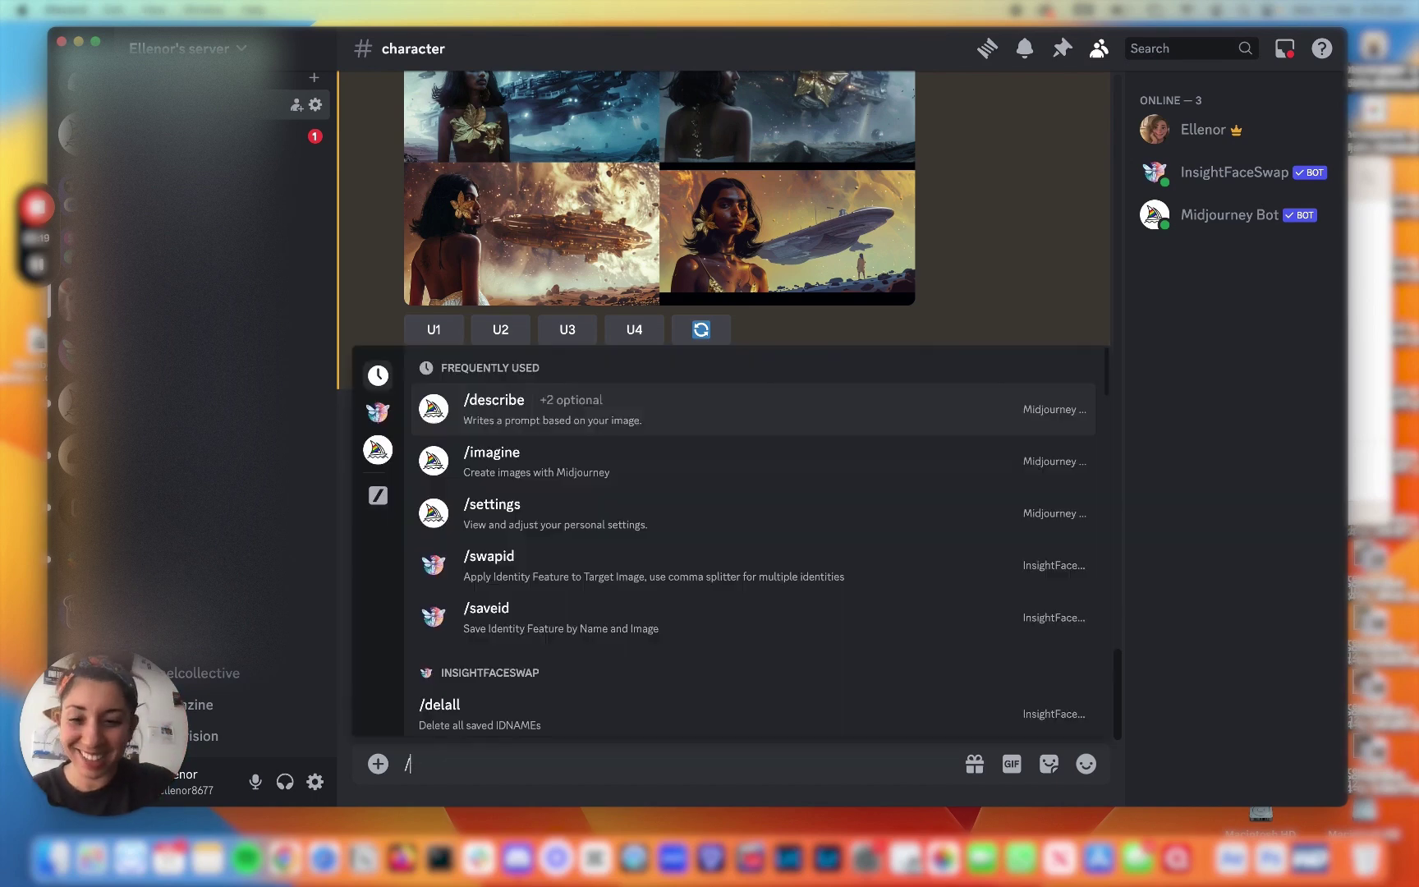
click(941, 461)
text(squirrel painting an art piece in his beddroom)
key(BackSpace)
key(BackSpace)
key(BackSpace)
key(BackSpace)
key(BackSpace)
text(room)
Add --cref with the squirrel picture's link and submit the prompt.
right_click(680, 481)
click(729, 634)
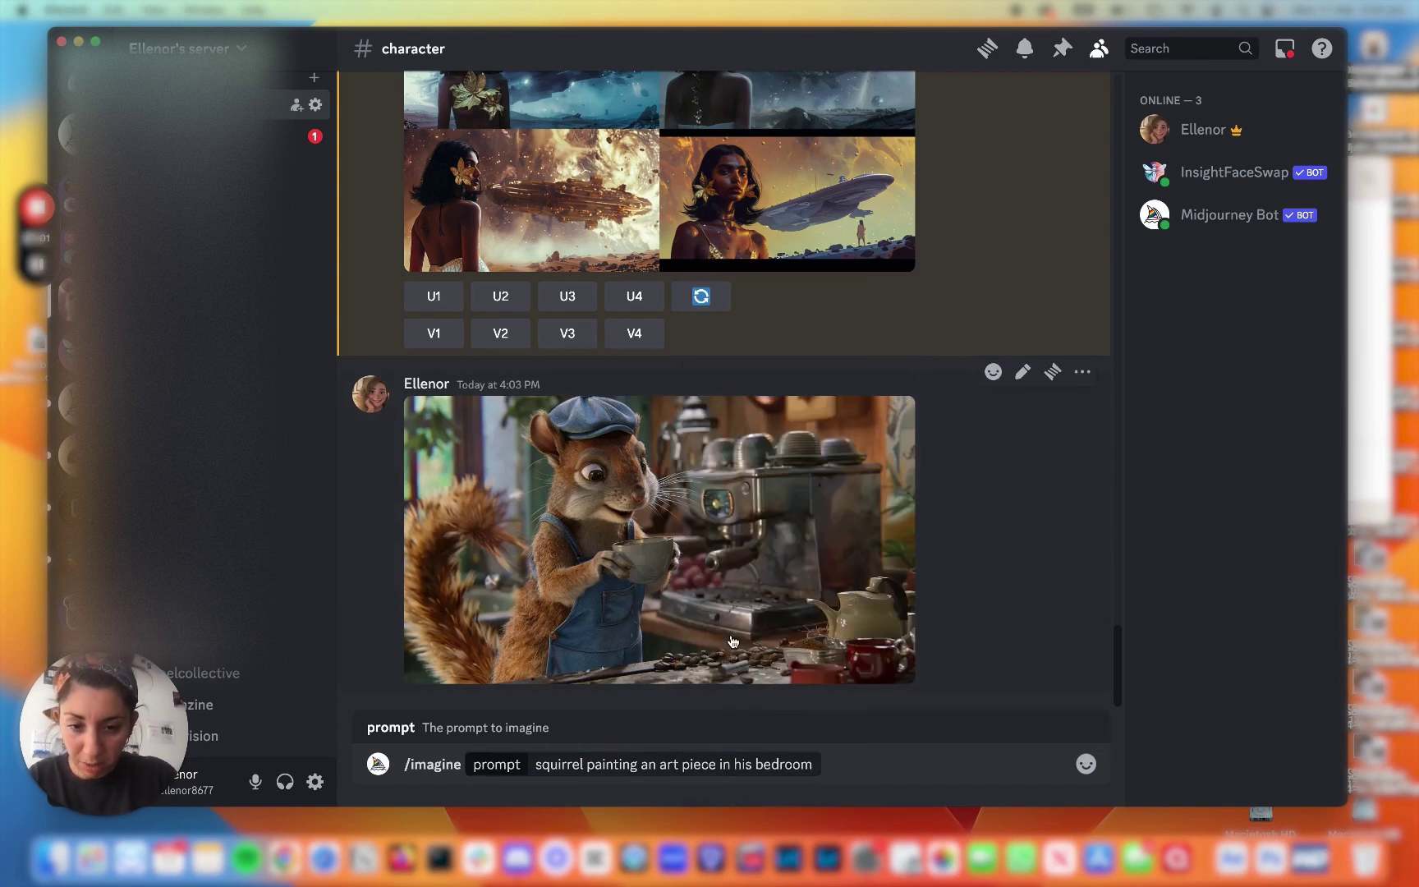
text(--cref)
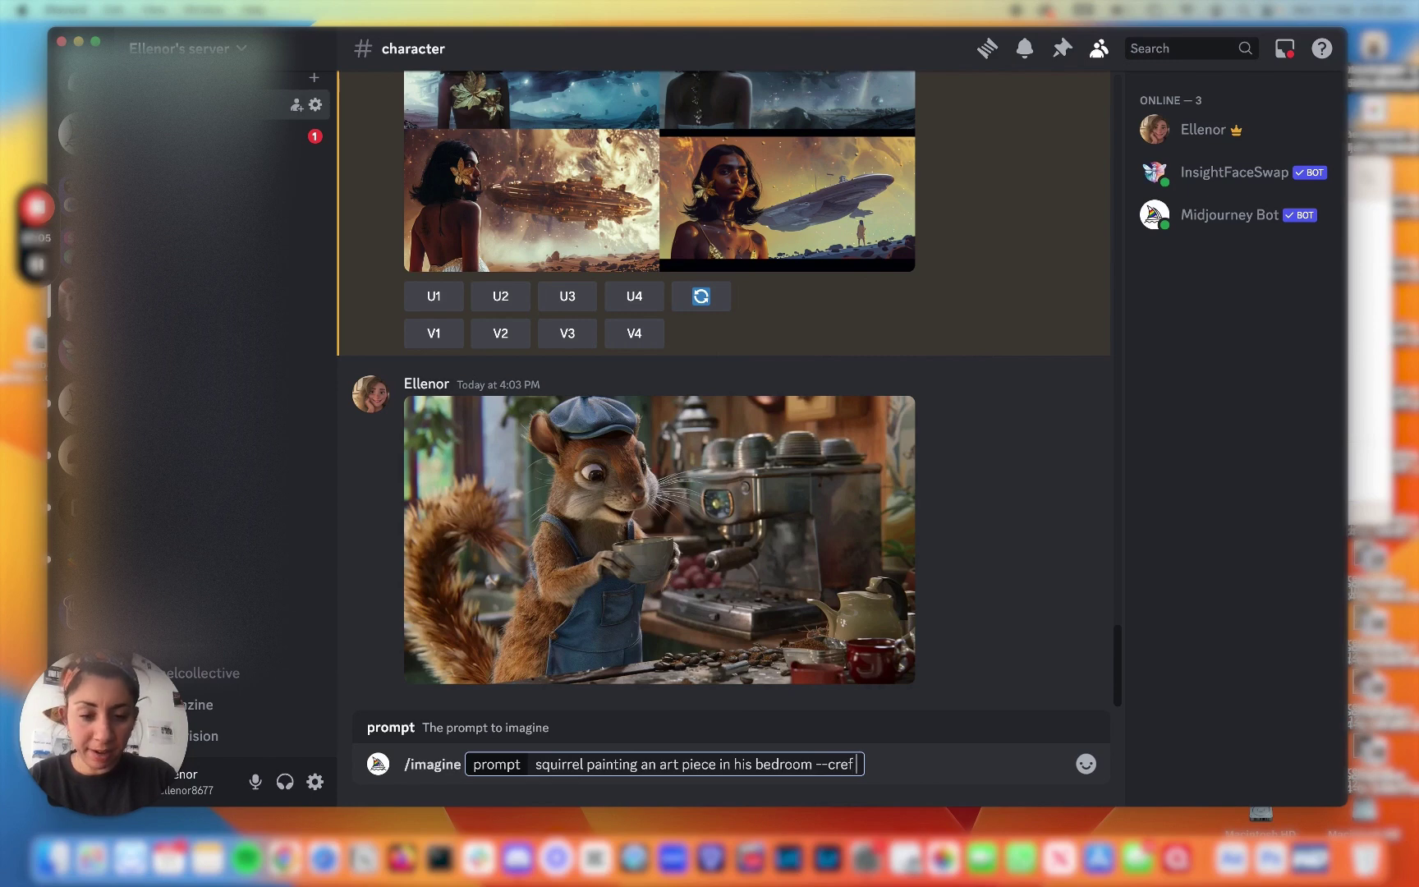
right_click(850, 657)
click(879, 700)
key(super+v)
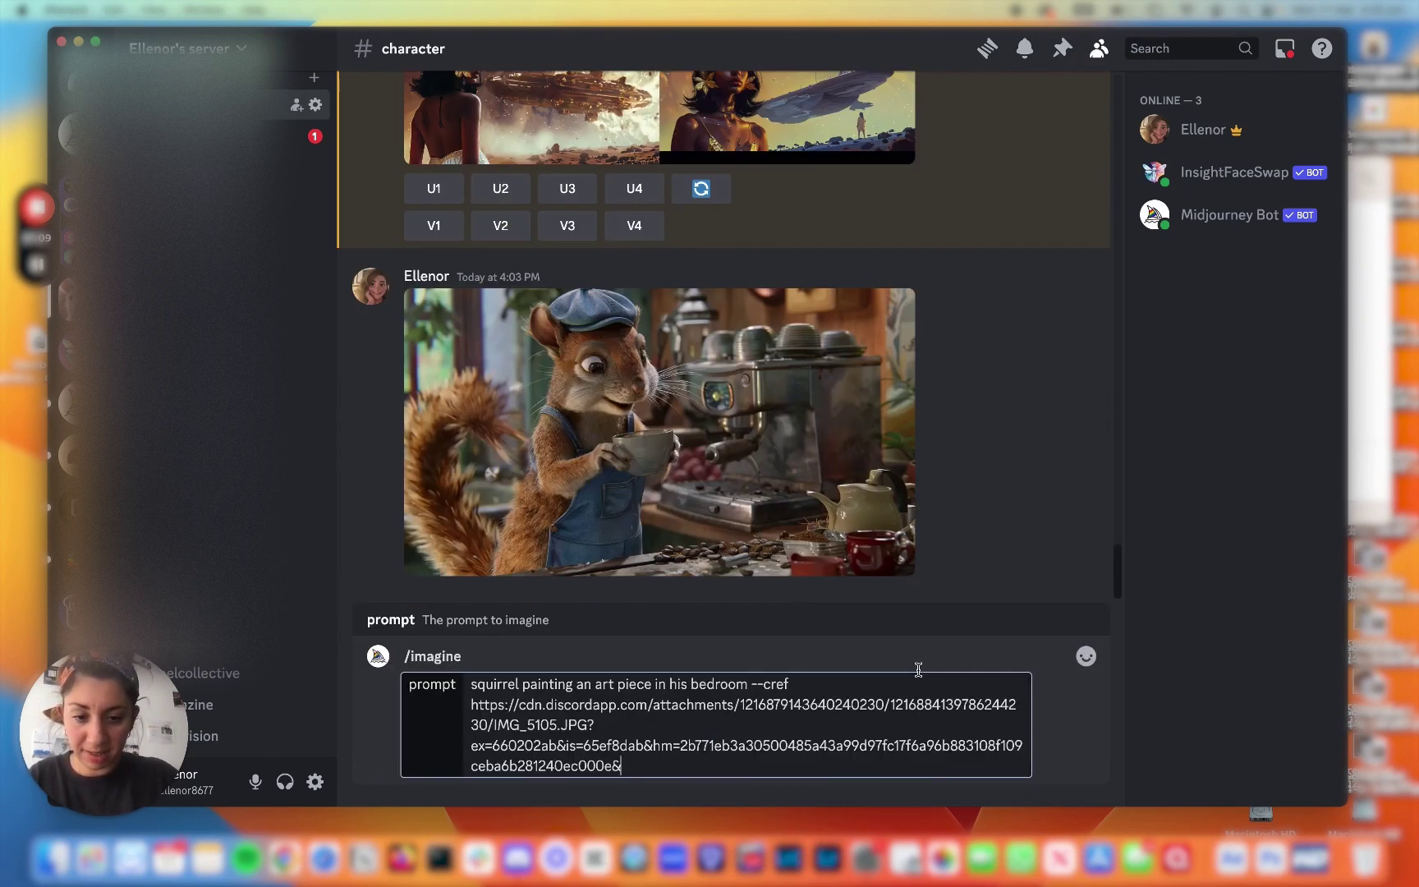
key(Return)
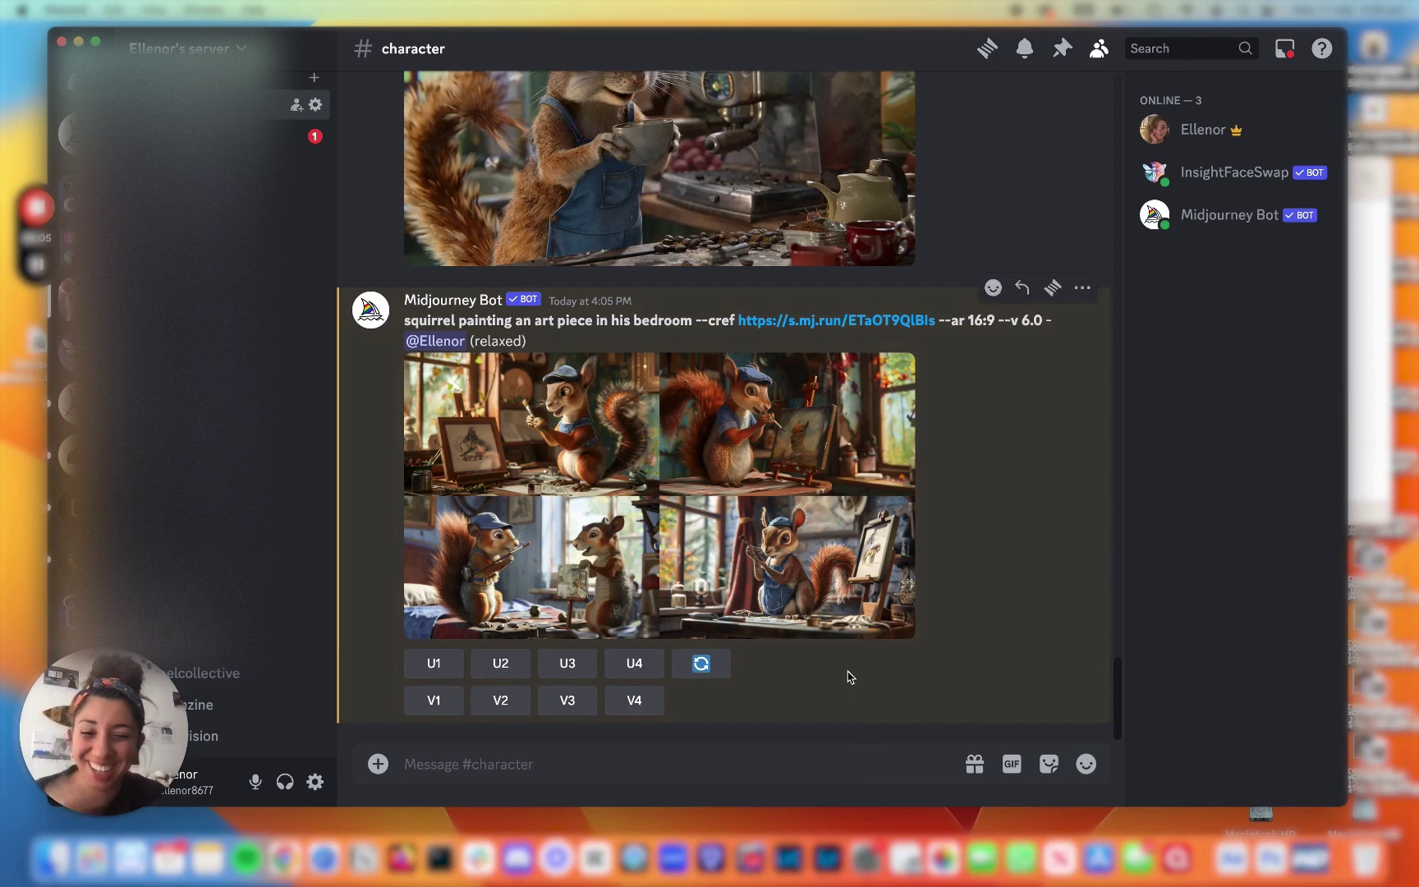
Enlarge the grid of the blue-capped squirrel painting at an easel.
click(805, 615)
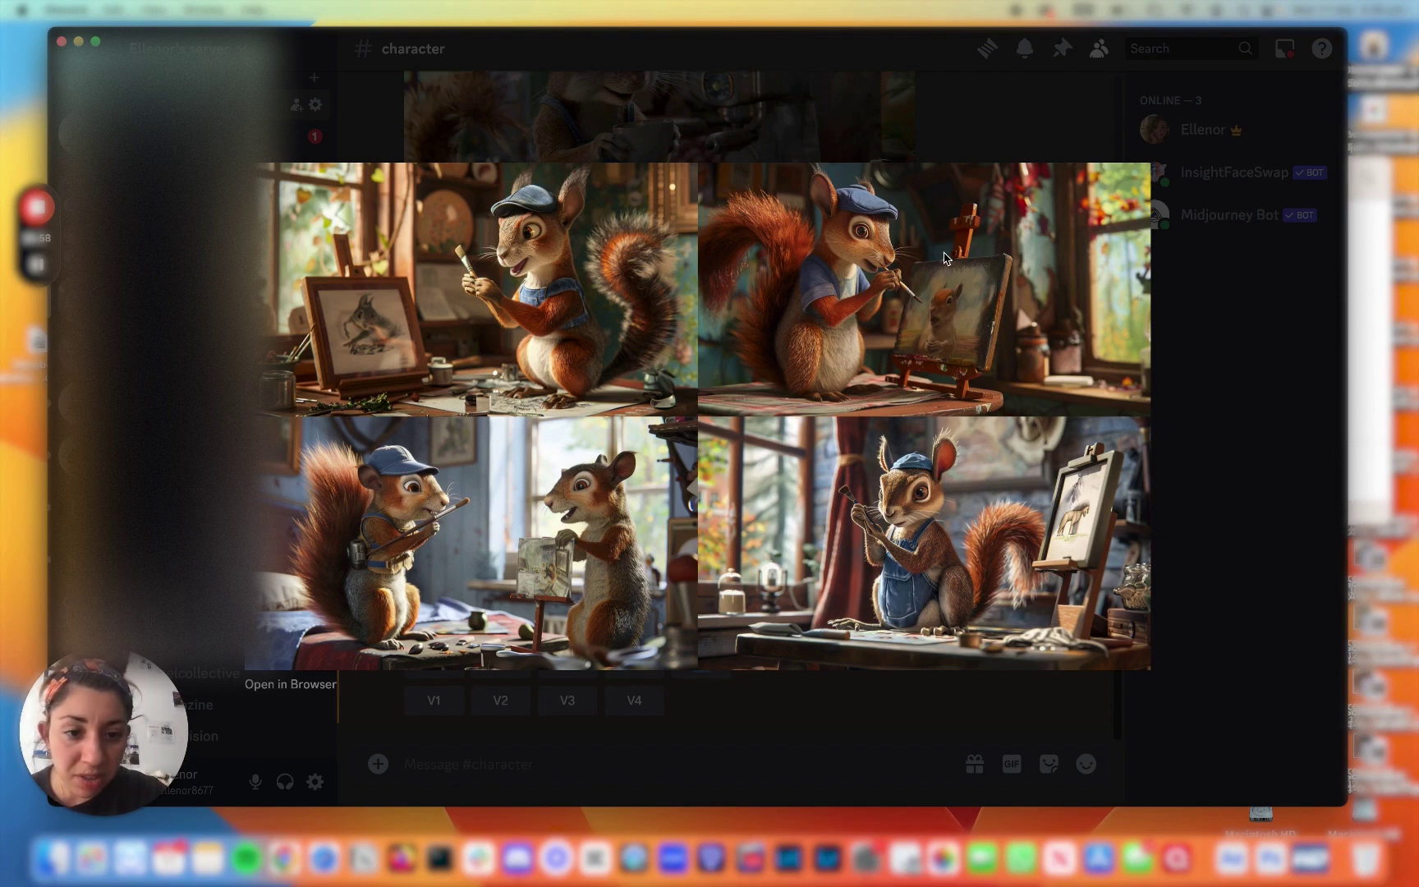
Close the viewer, then reopen the squirrel-painting grid once more and close it again.
click(912, 144)
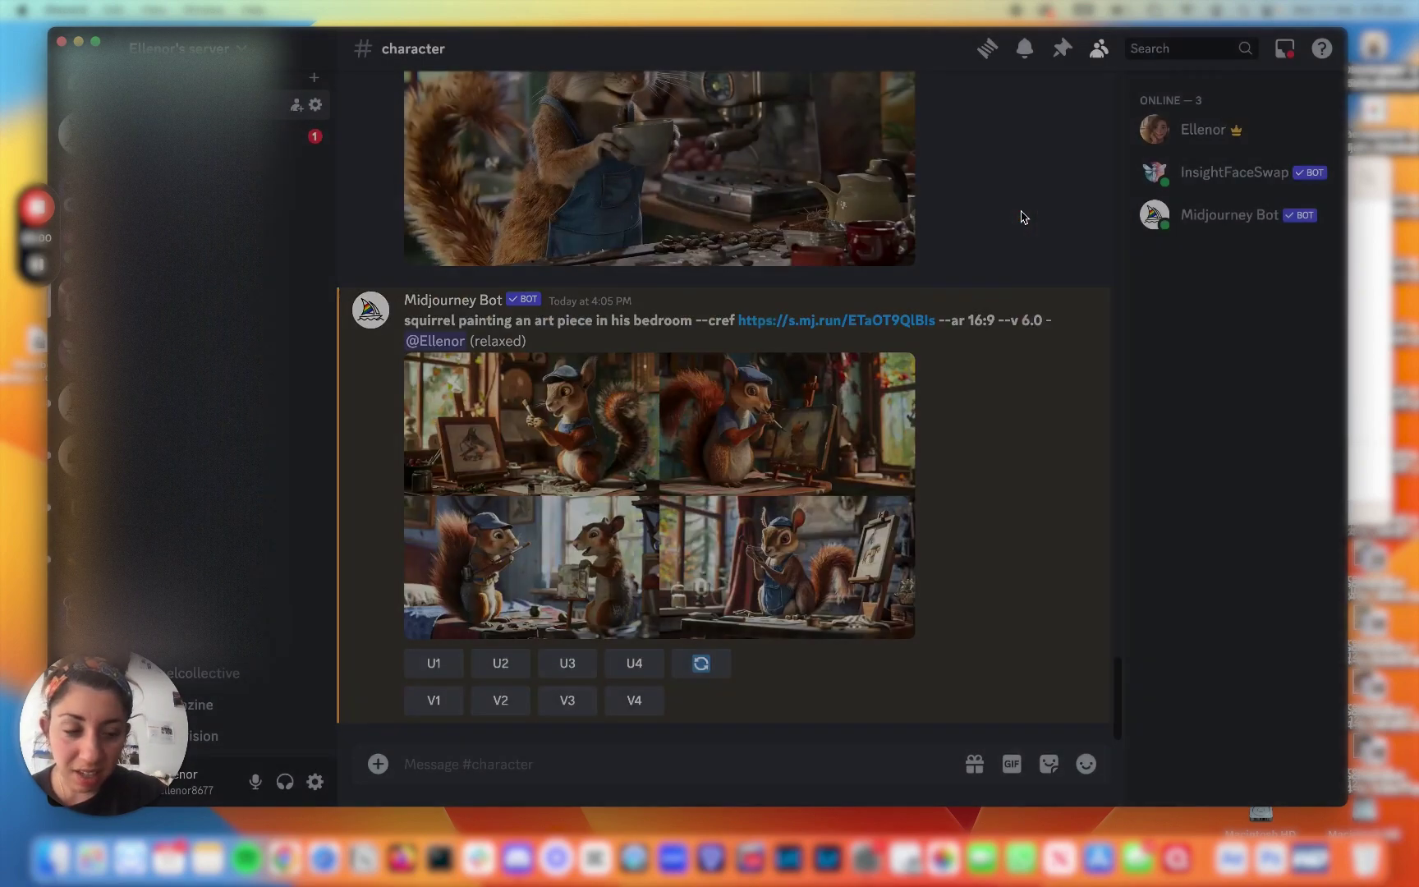
scroll(1020, 215, up, 3)
scroll(1020, 216, down, 1)
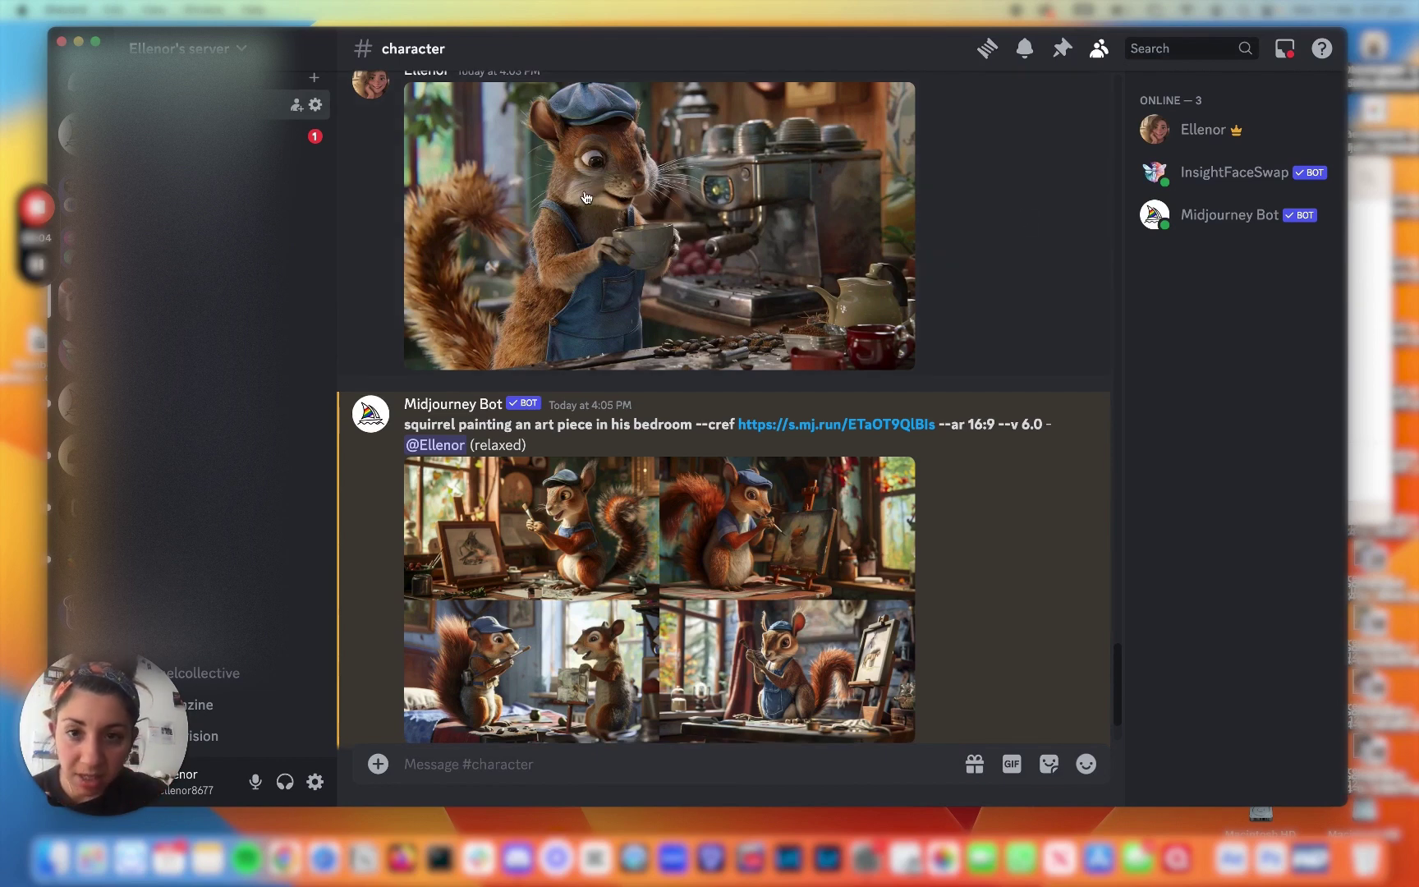
click(750, 522)
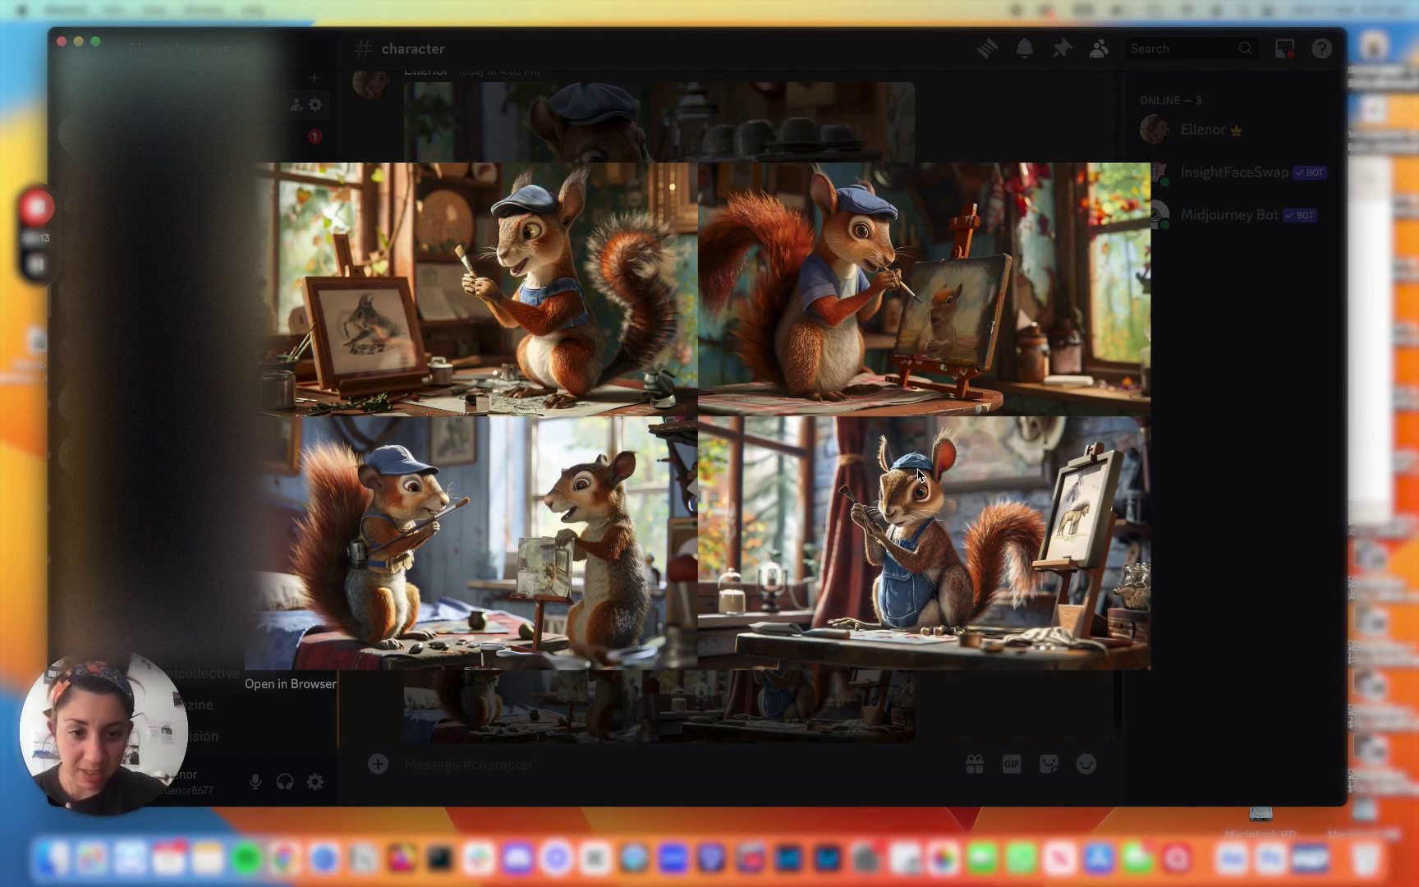
click(985, 715)
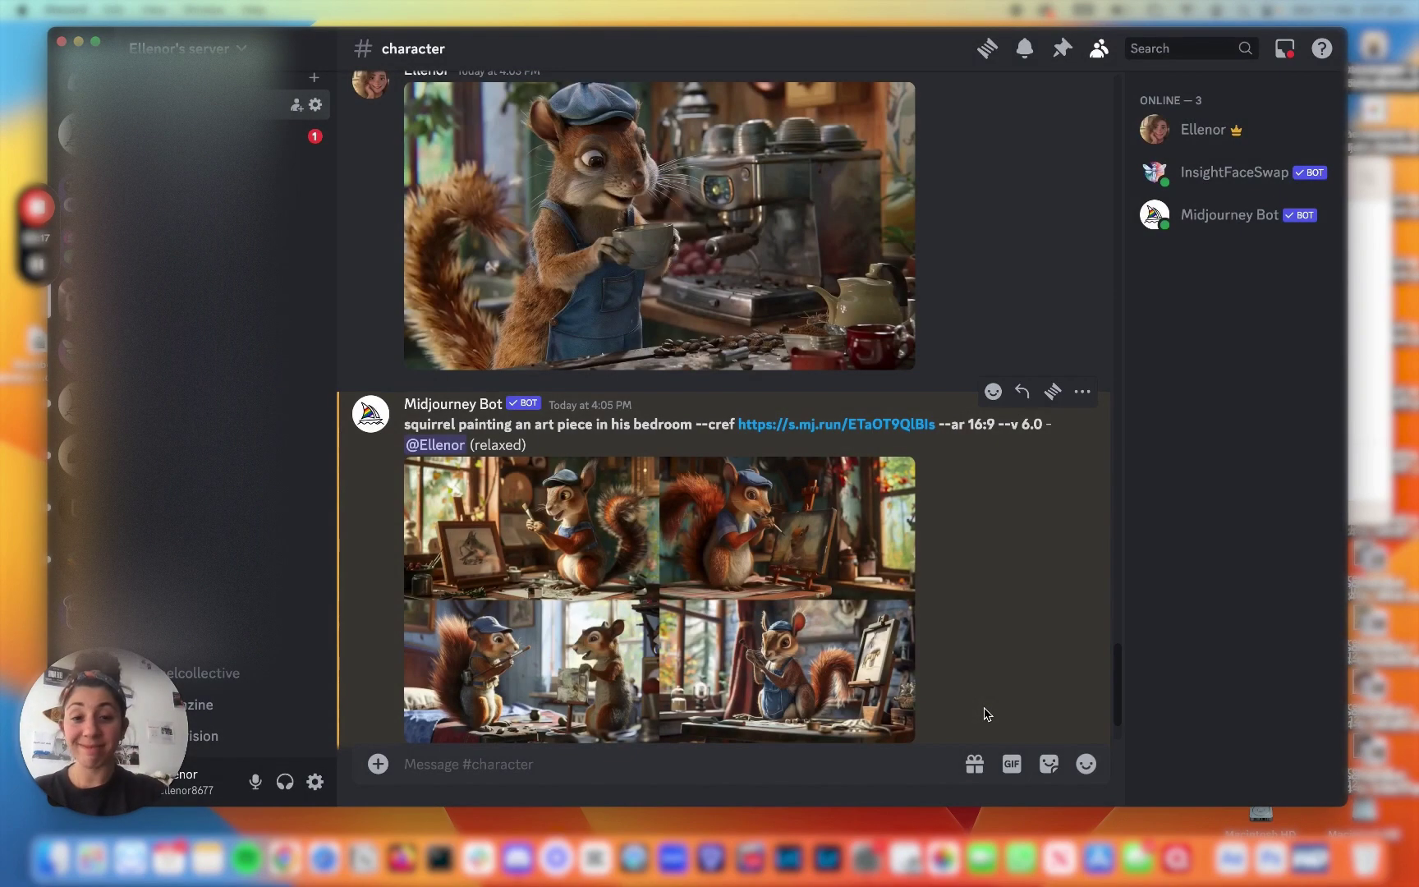